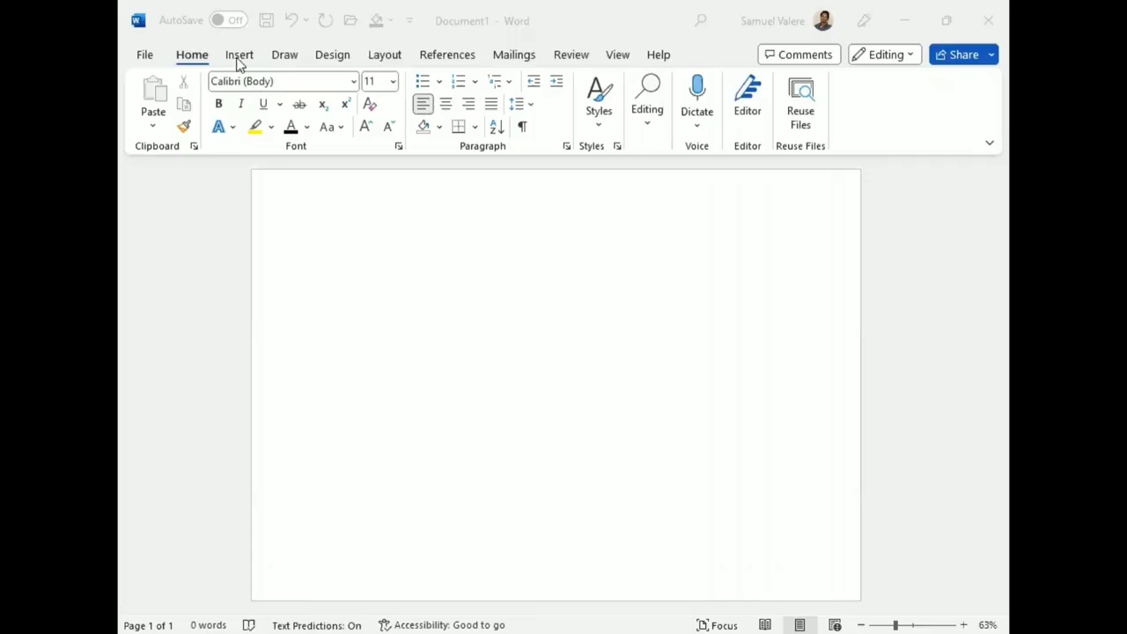
- Draw a rectangle spanning the whole page and fill it with a very light grey tint
left_click(238, 55)
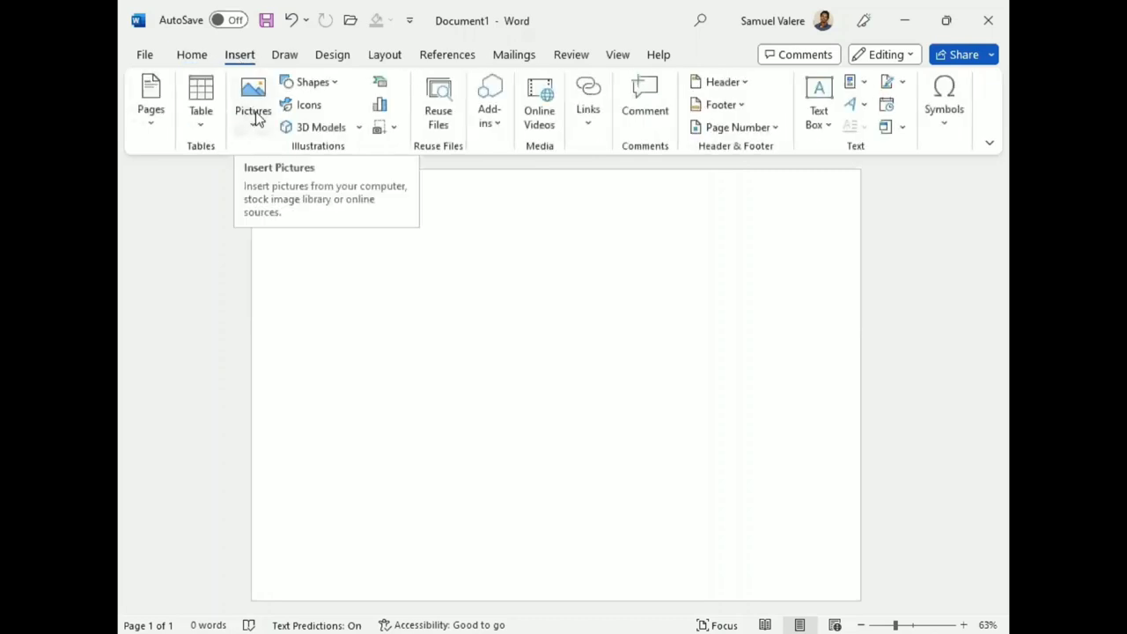
left_click(313, 82)
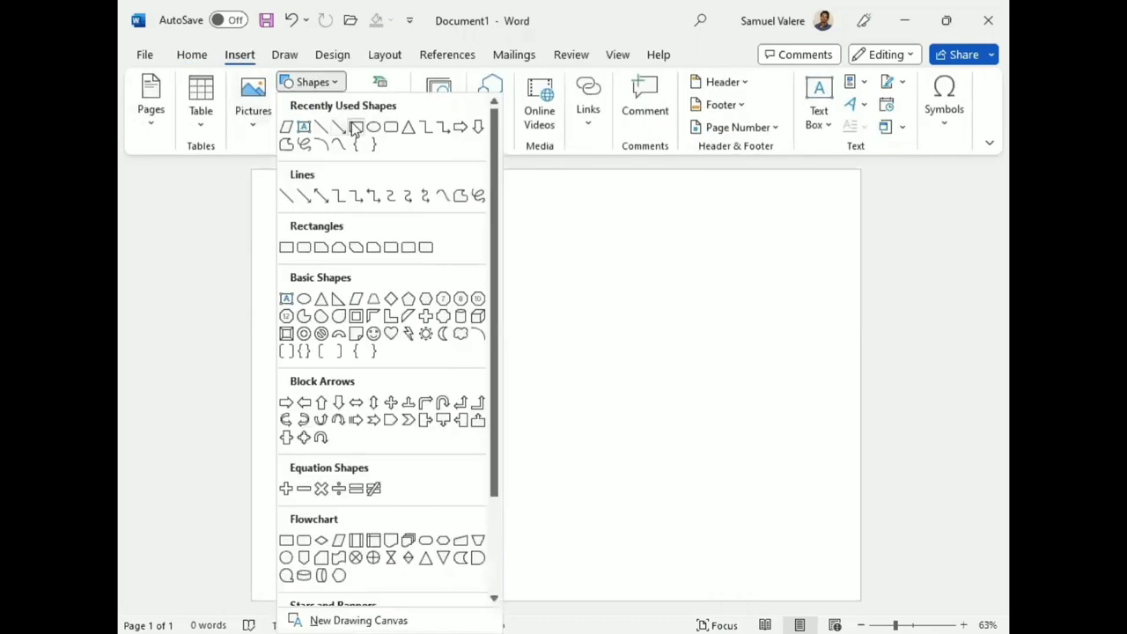
left_click(356, 127)
left_click_drag(260, 171, 898, 612)
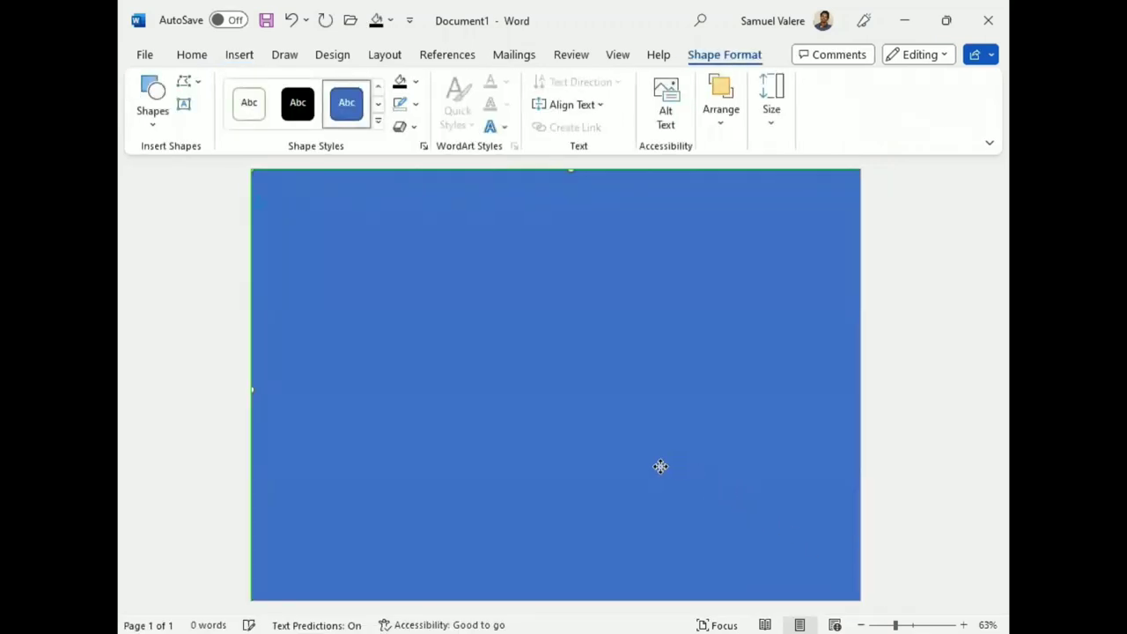
left_click_drag(644, 464, 696, 472)
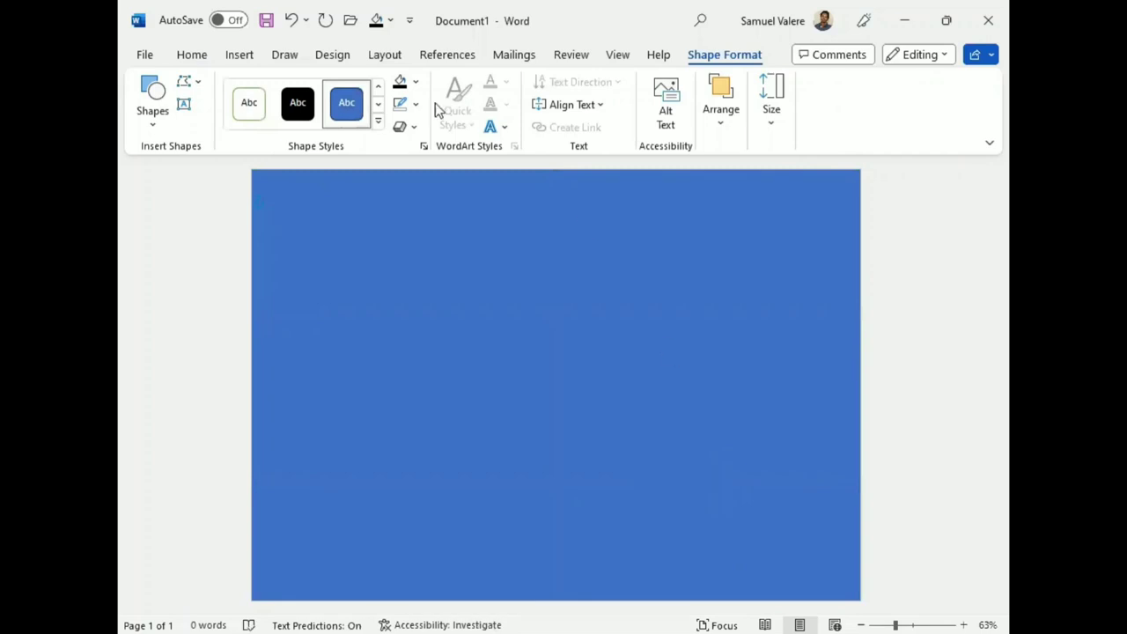
left_click(416, 81)
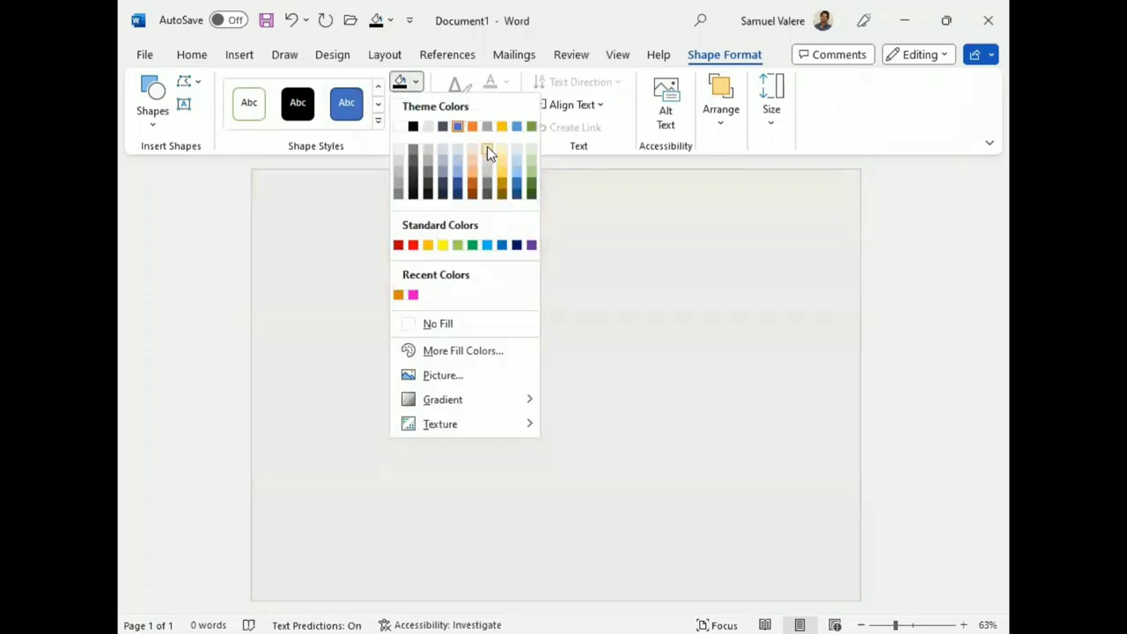
left_click(487, 146)
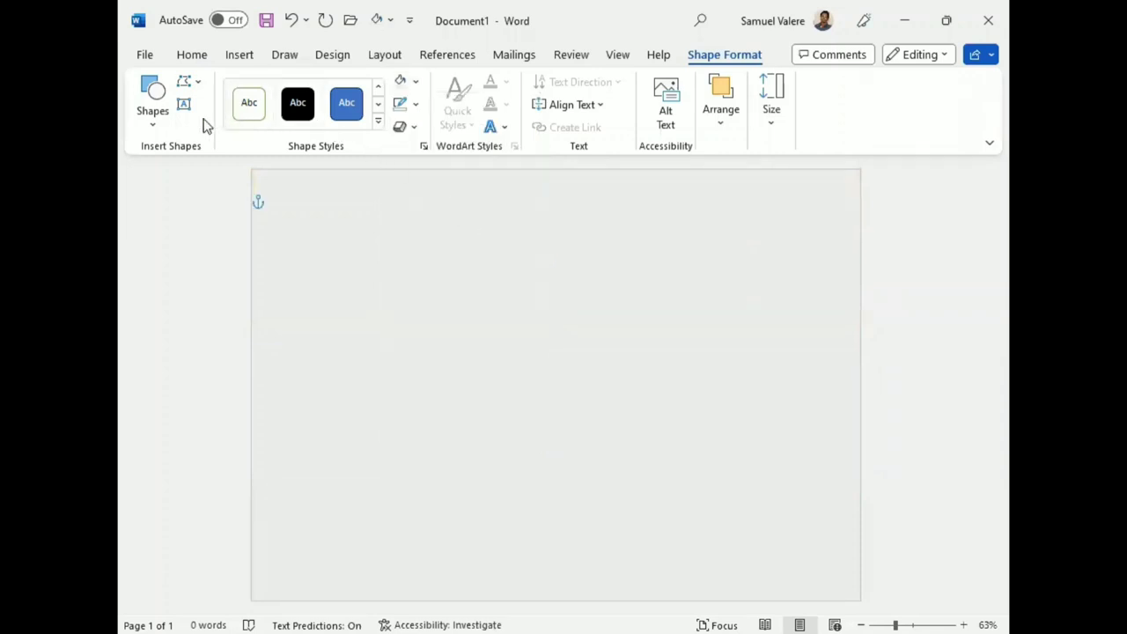
- Draw a second rectangle across the page, flush left, and fill it dark navy blue
left_click(153, 117)
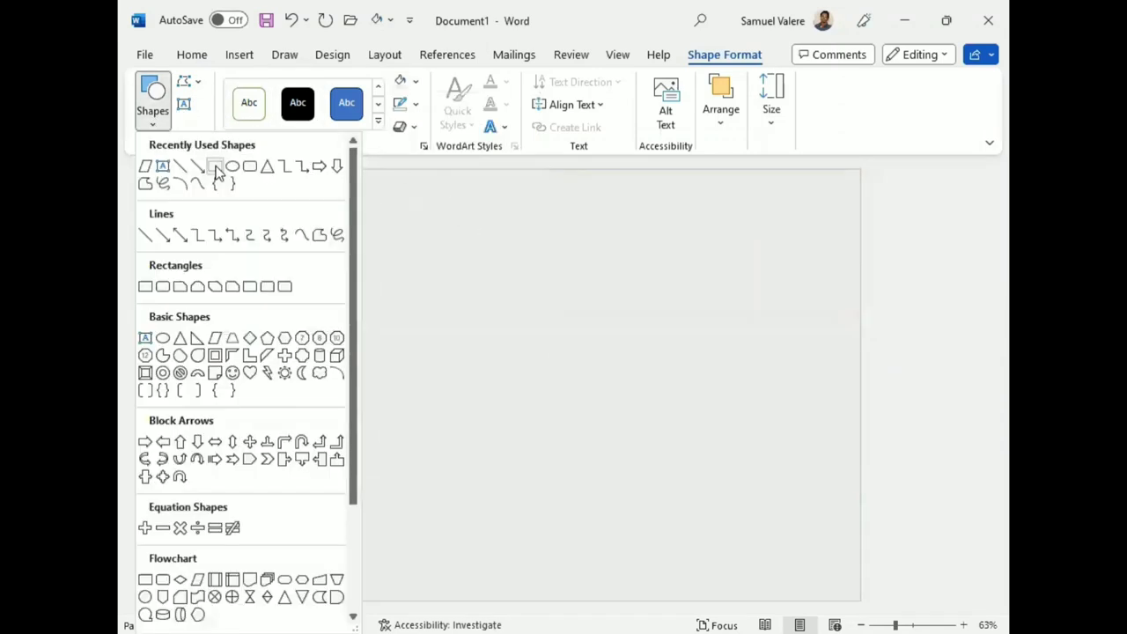
left_click(218, 172)
mouse_move(274, 247)
left_mouse_down()
mouse_move(810, 473)
mouse_move(825, 463)
mouse_move(926, 473)
left_mouse_up()
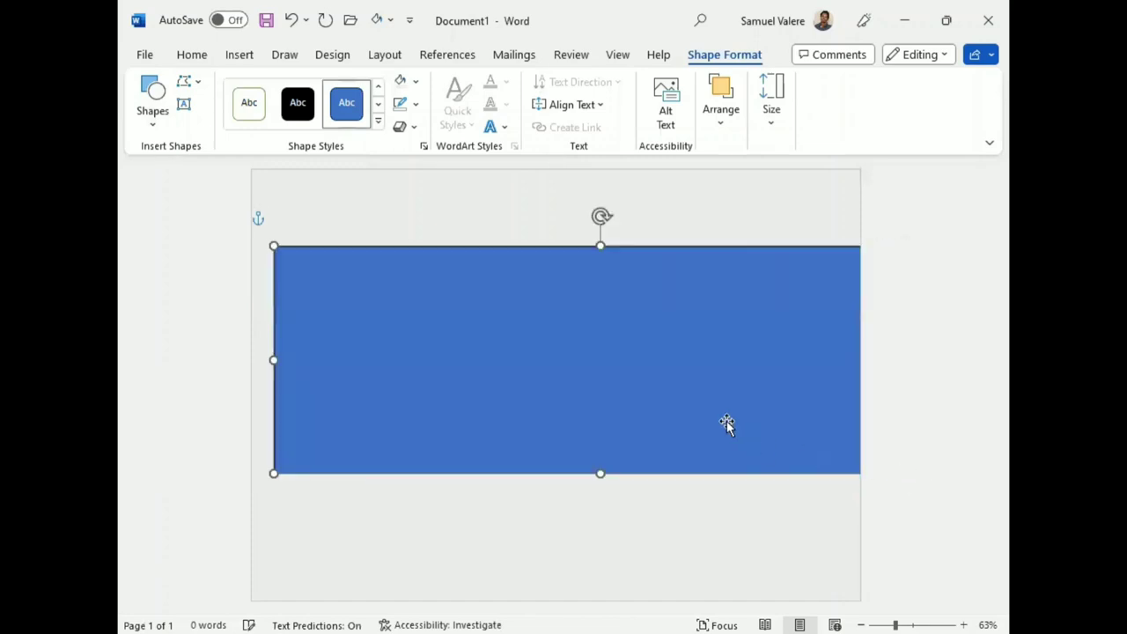
mouse_move(726, 423)
left_mouse_down()
mouse_move(669, 423)
mouse_move(671, 457)
left_mouse_up()
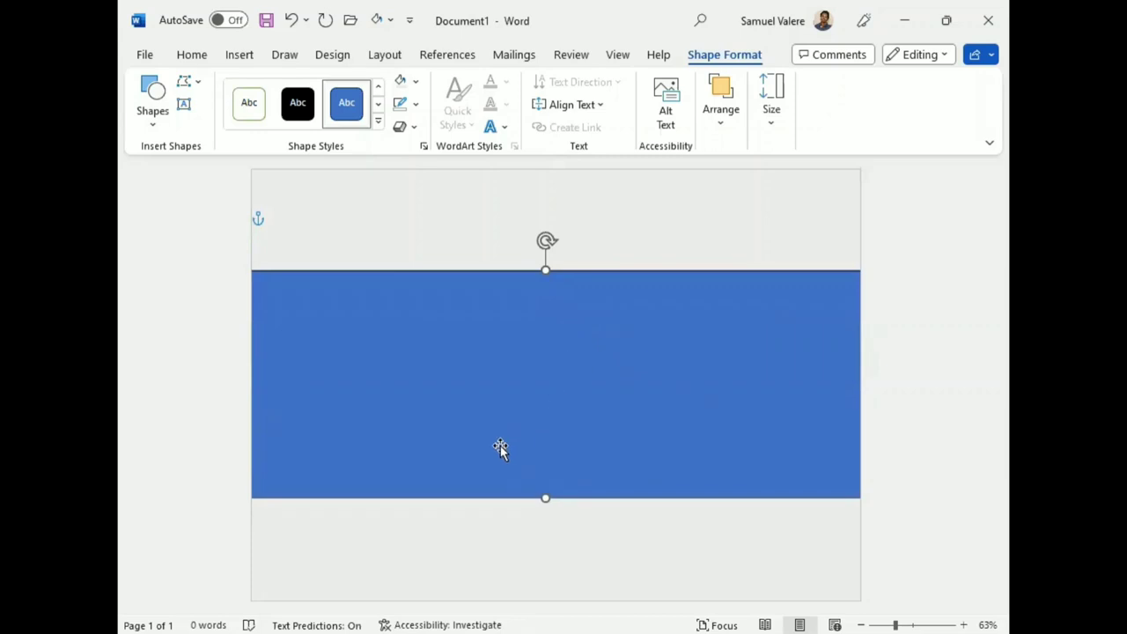
left_click(417, 83)
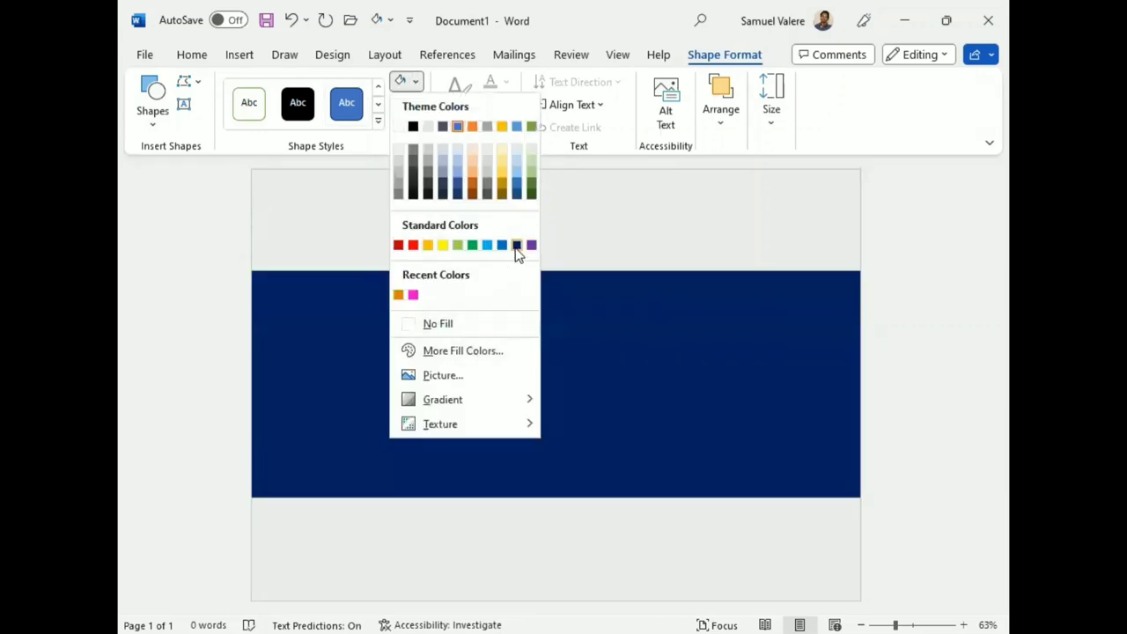
left_click(517, 246)
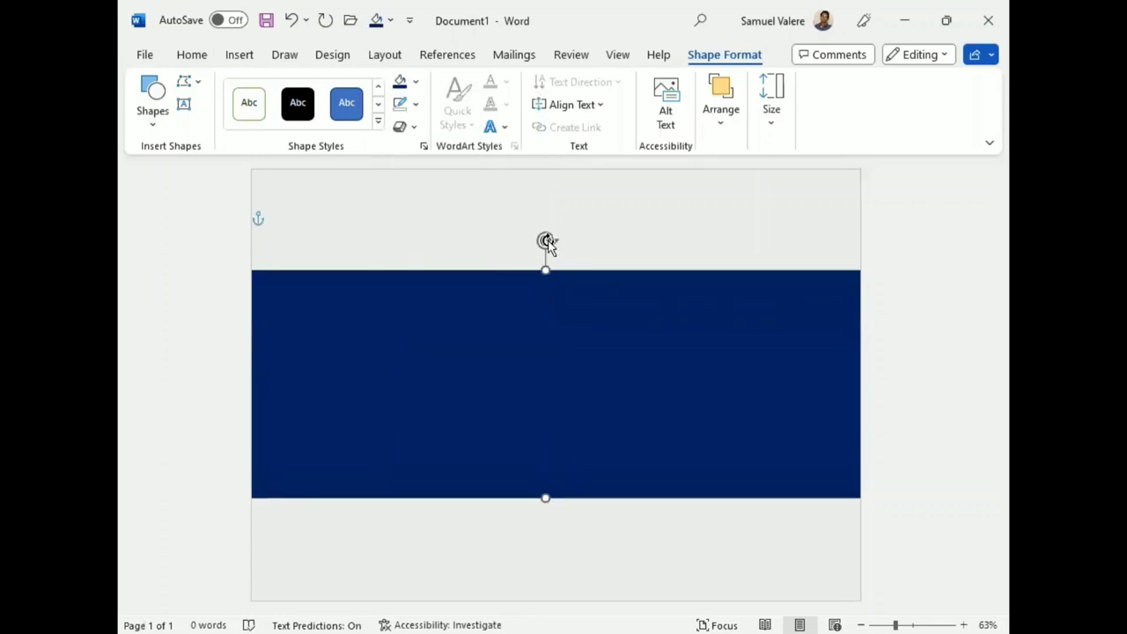
- Shorten the navy band and position it across the middle of the page
left_click(507, 317)
left_click_drag(545, 270, 545, 296)
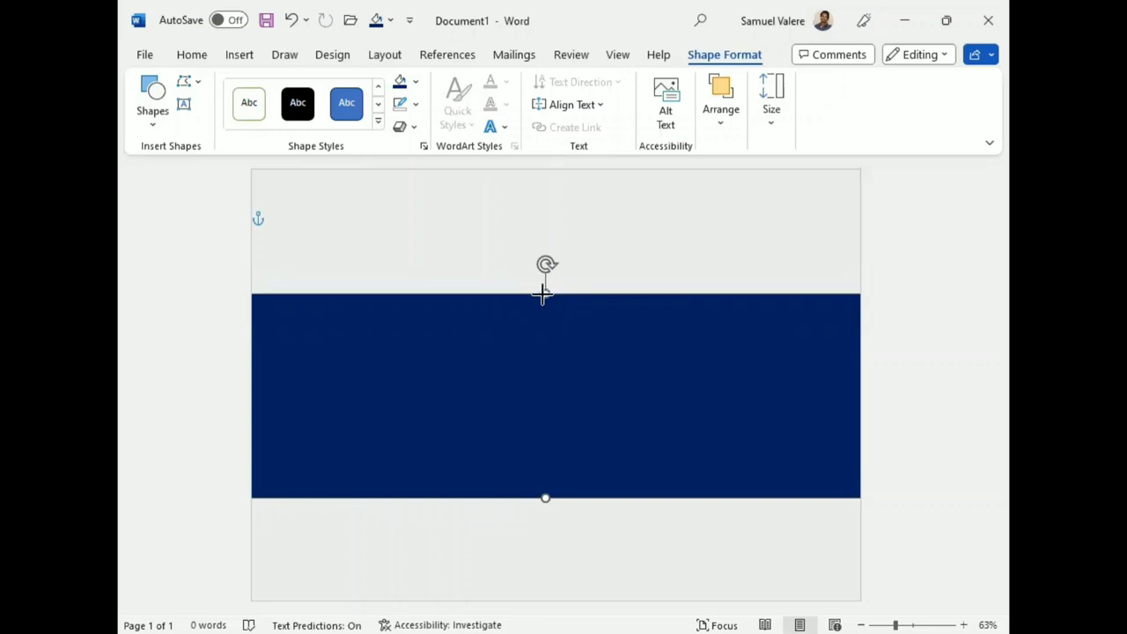
left_click_drag(550, 377, 554, 351)
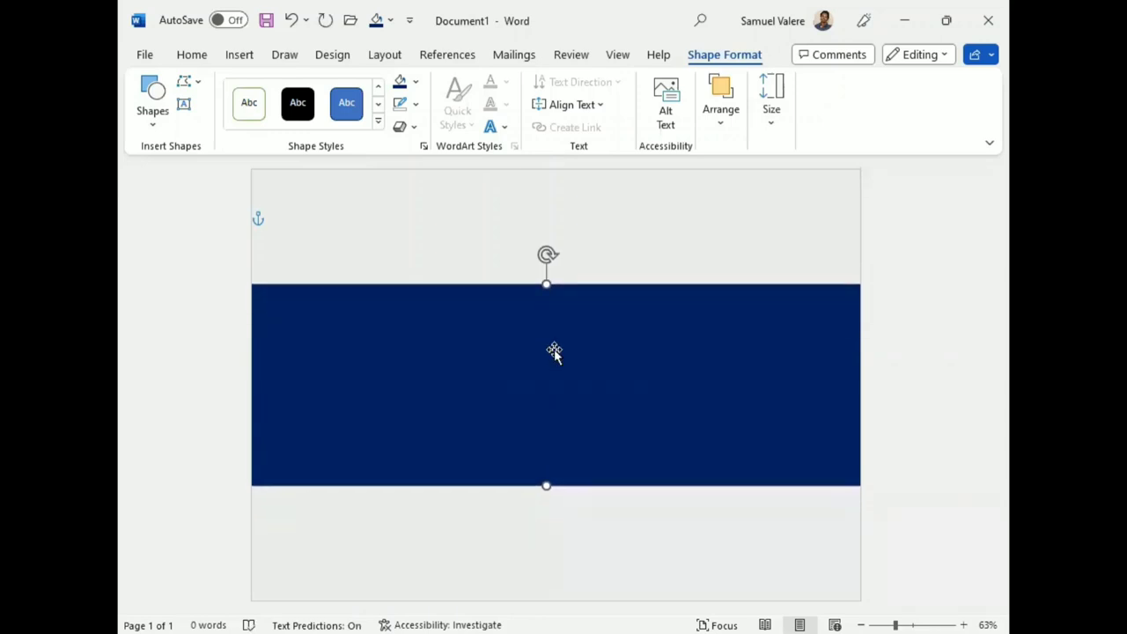
left_click_drag(545, 286, 543, 294)
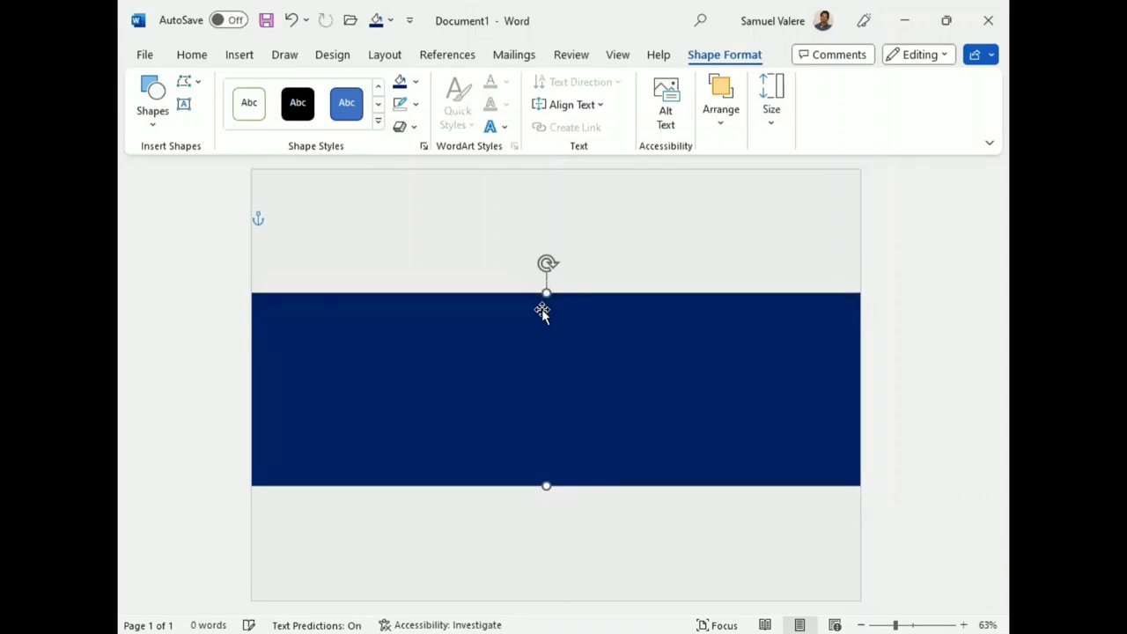
left_click_drag(536, 372, 536, 353)
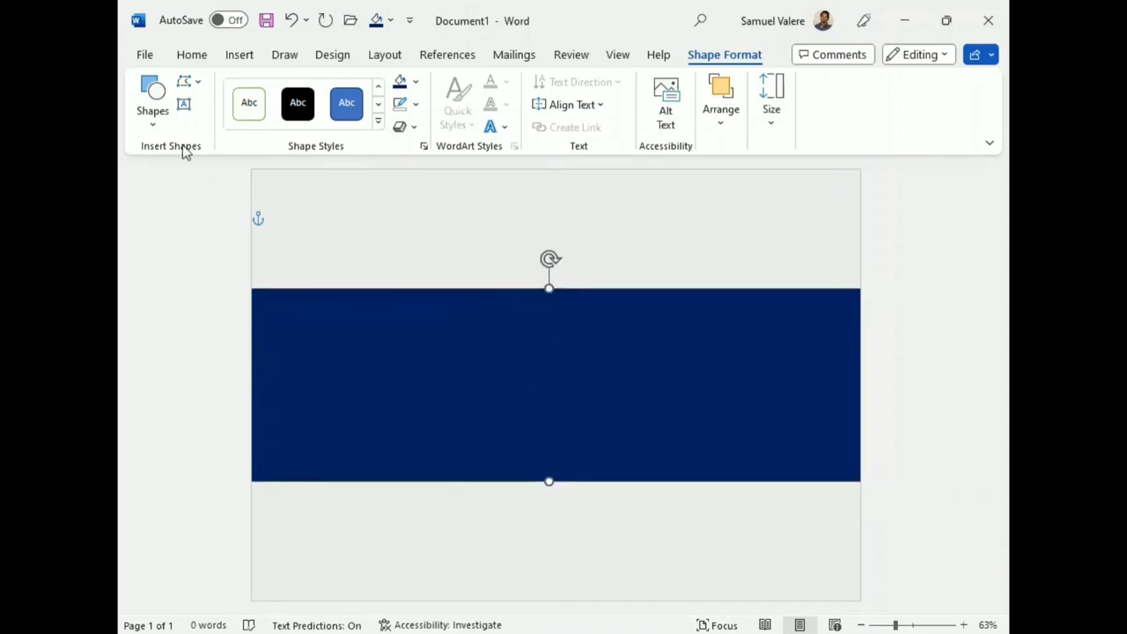
left_click(154, 105)
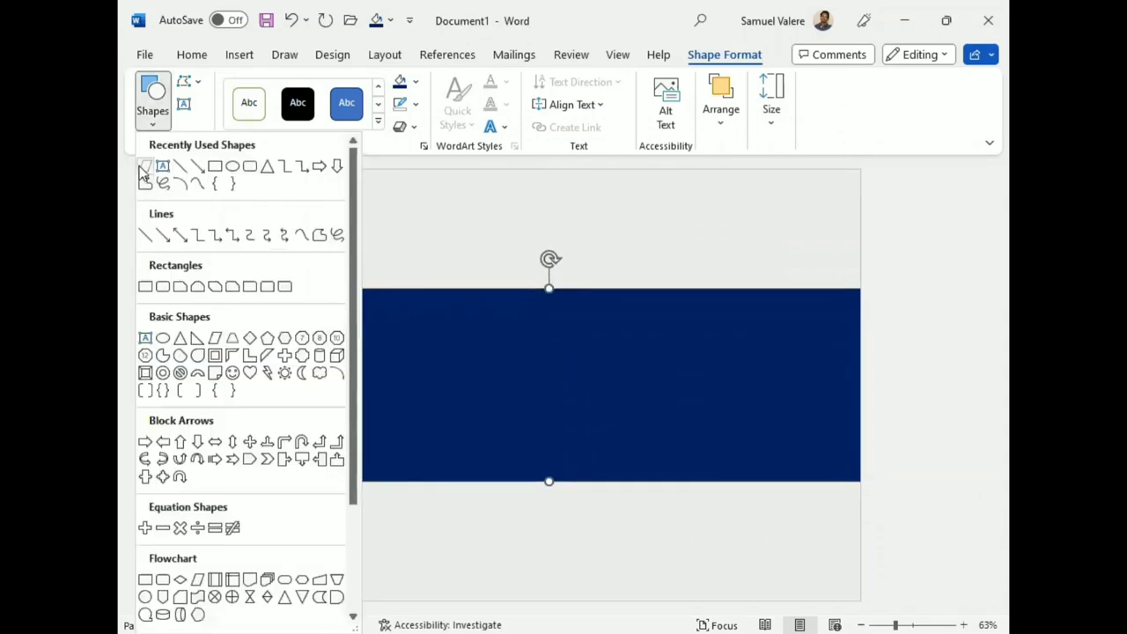
- Draw a parallelogram above the navy band and fill it with custom gold #EBAB0B
left_click(222, 335)
mouse_move(293, 250)
left_mouse_down()
mouse_move(467, 291)
mouse_move(478, 276)
mouse_move(493, 283)
left_mouse_up()
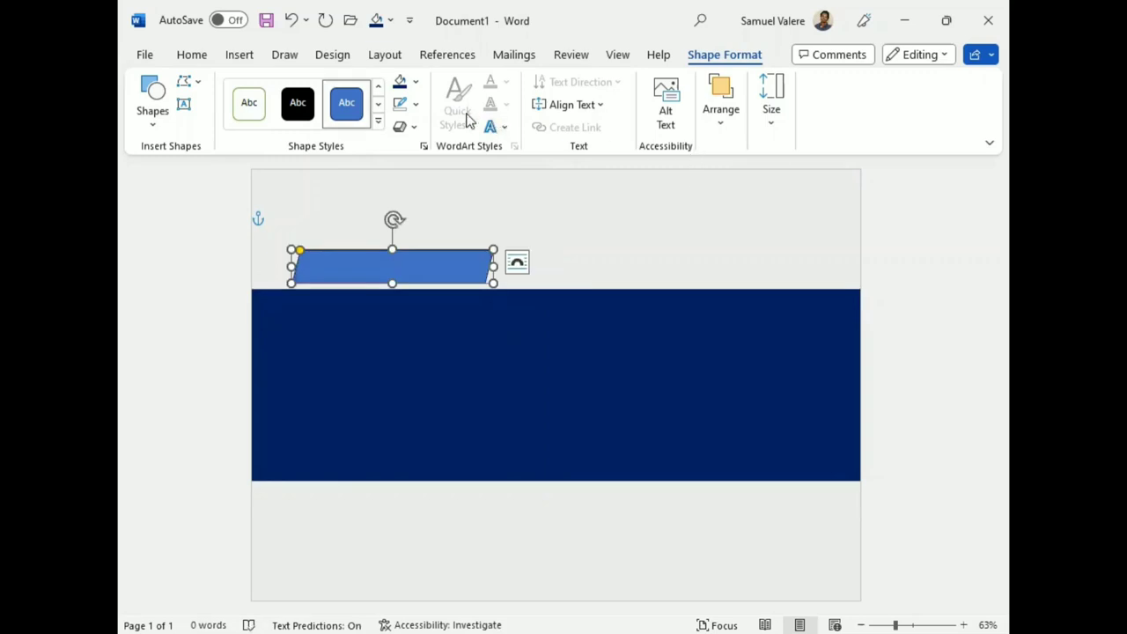
left_click(417, 83)
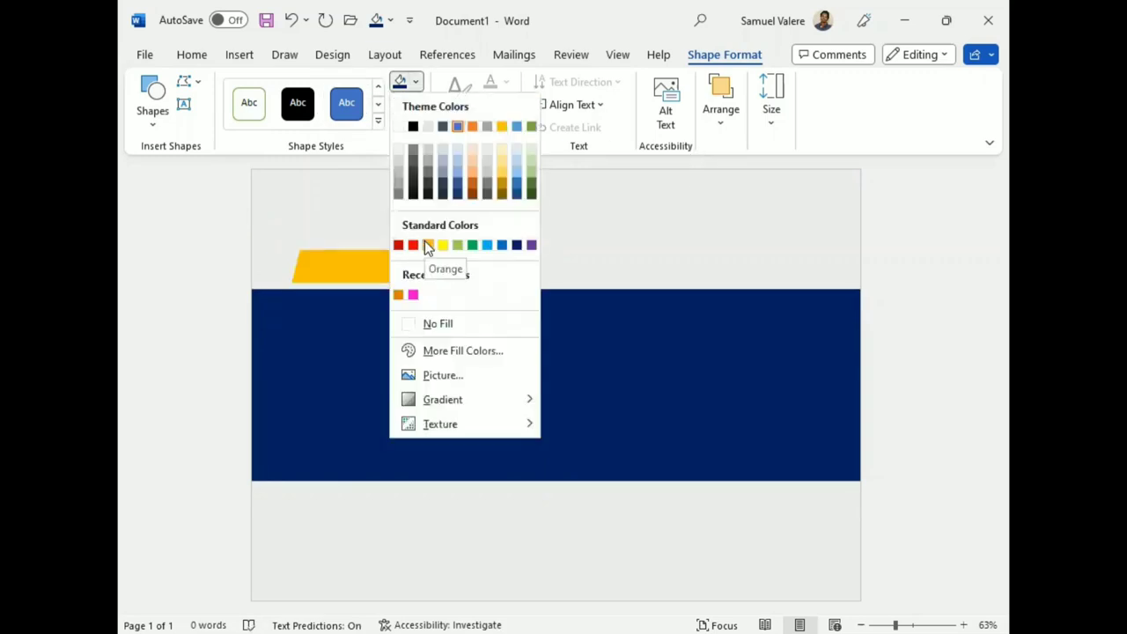
left_click(475, 350)
left_click_drag(423, 260, 353, 214)
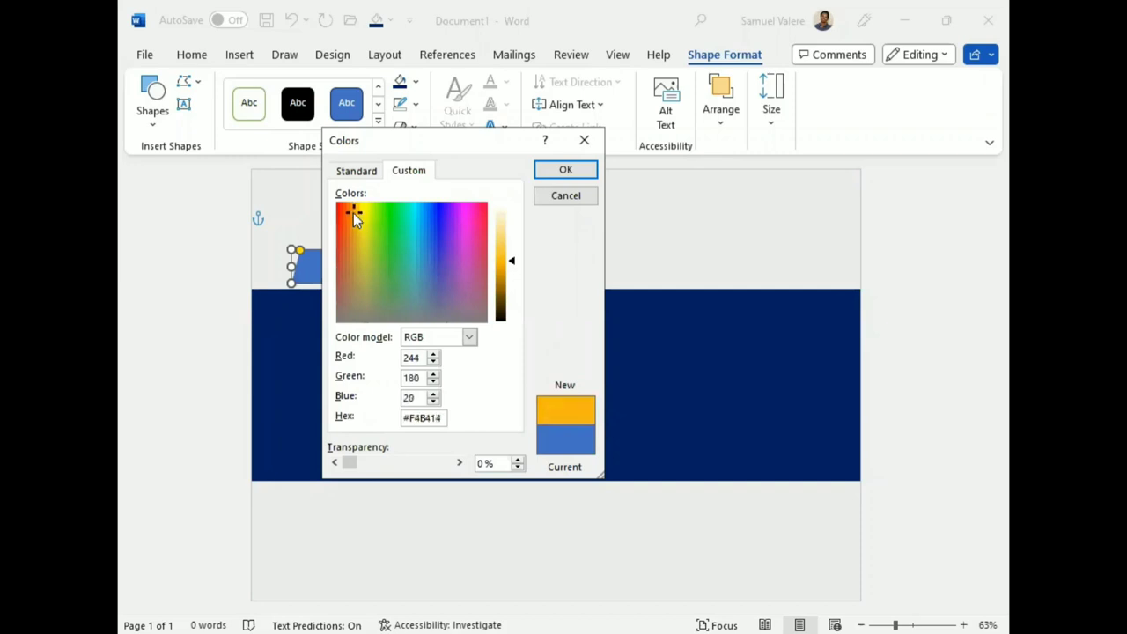
left_click(514, 264)
left_click_drag(511, 264, 512, 266)
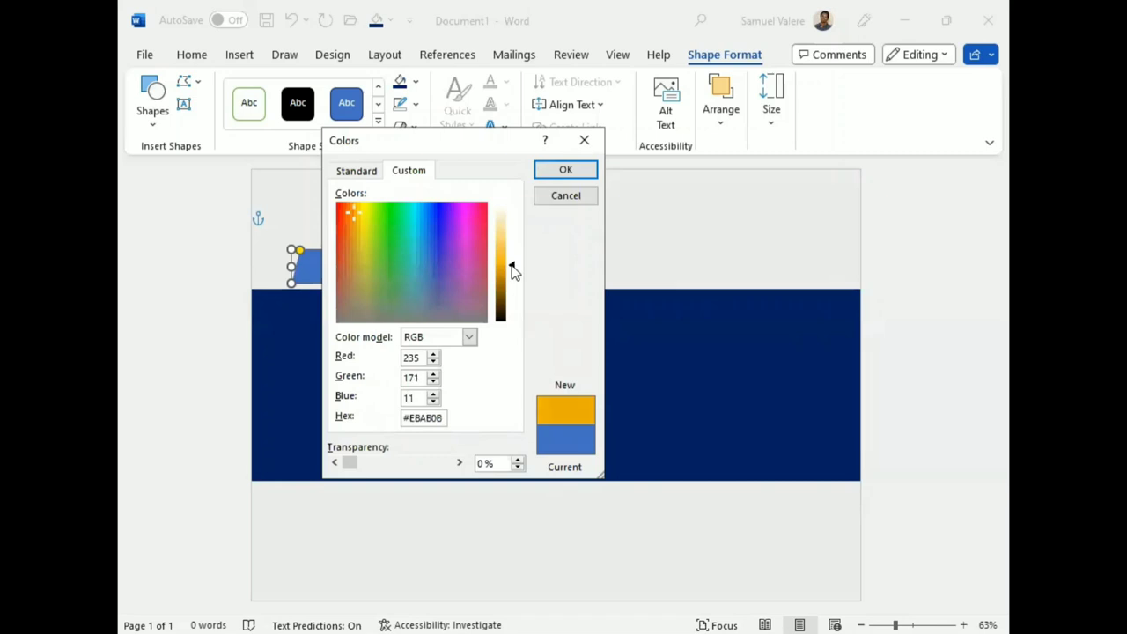
left_click(564, 170)
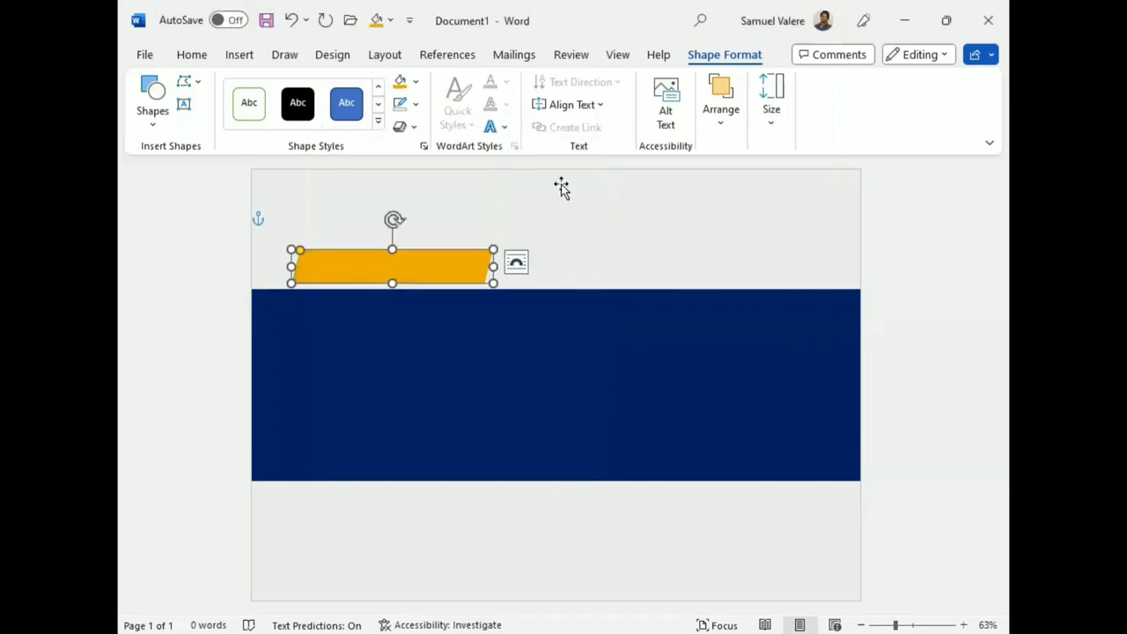
- Flip the gold parallelogram vertically and move it to the page's left edge
left_click(721, 120)
left_click(974, 212)
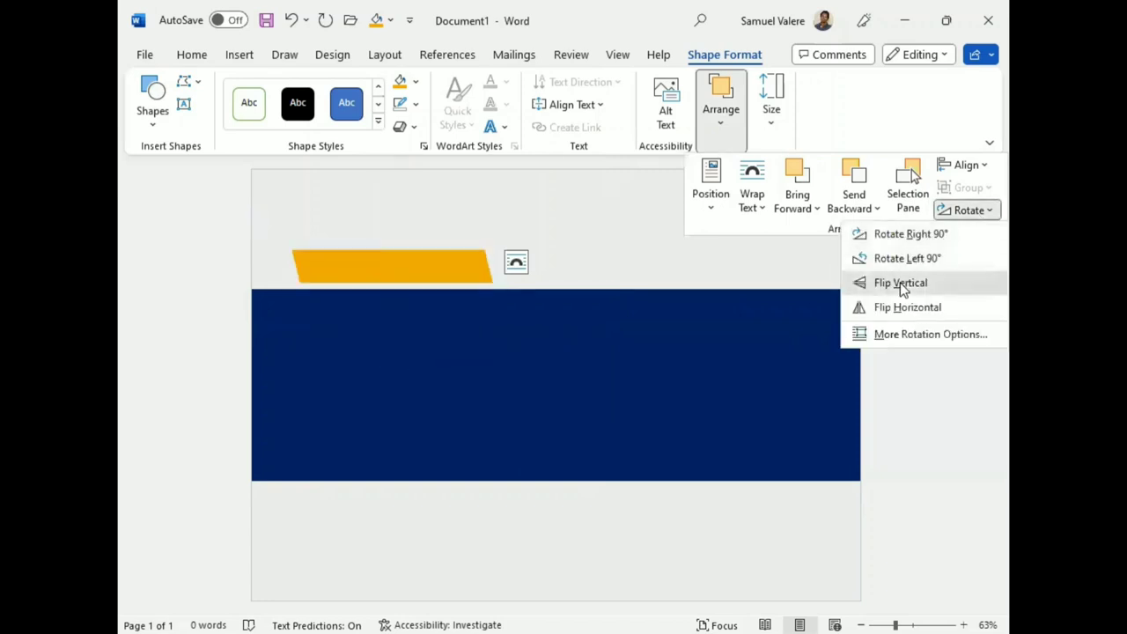
left_click(903, 284)
mouse_move(419, 269)
left_mouse_down()
mouse_move(368, 275)
mouse_move(338, 258)
mouse_move(338, 284)
left_mouse_up()
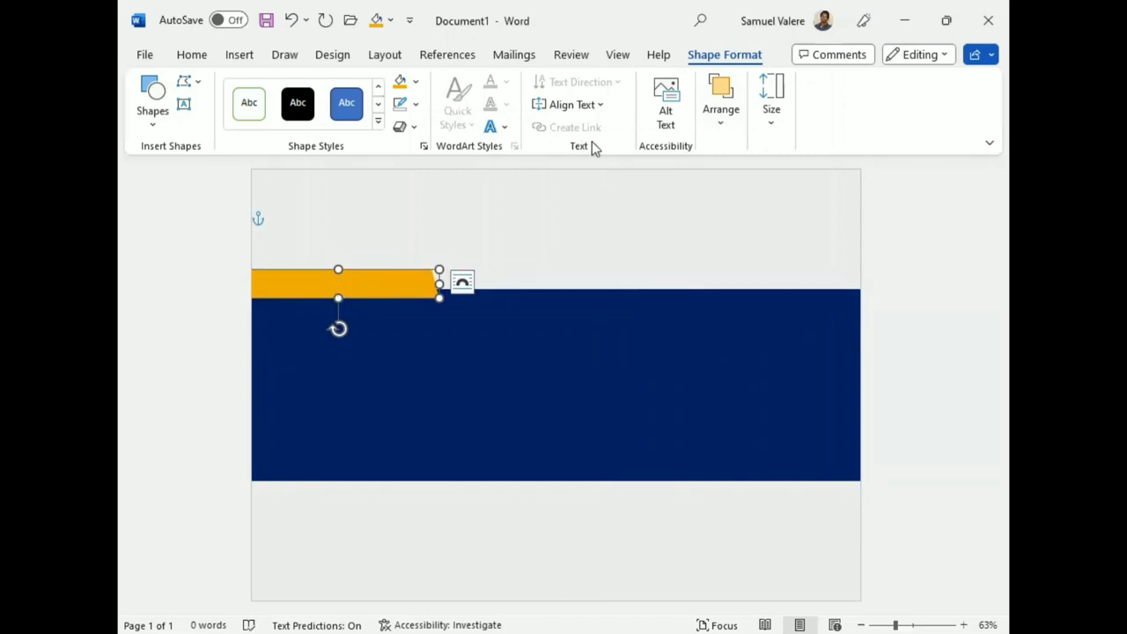
- Send the gold bar backward behind the navy band
left_click(724, 119)
left_click(852, 178)
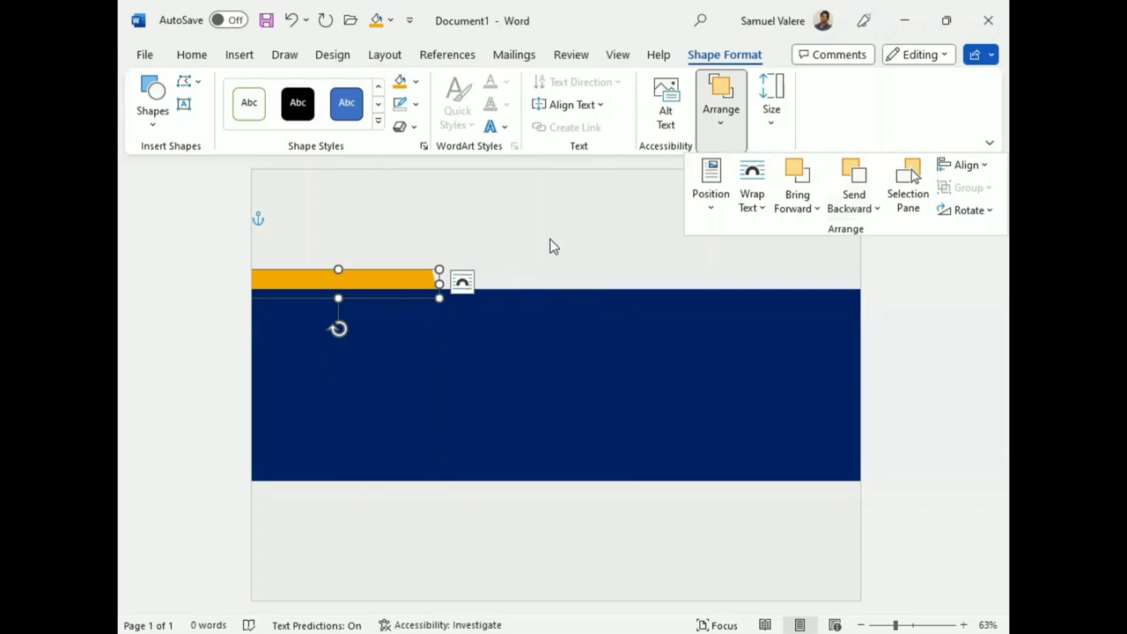
left_click(398, 286)
- Copy the gold bar to the band's lower right and send the copy behind the band
mouse_move(397, 284)
left_mouse_down()
mouse_move(634, 451)
mouse_move(798, 494)
mouse_move(798, 484)
left_mouse_up()
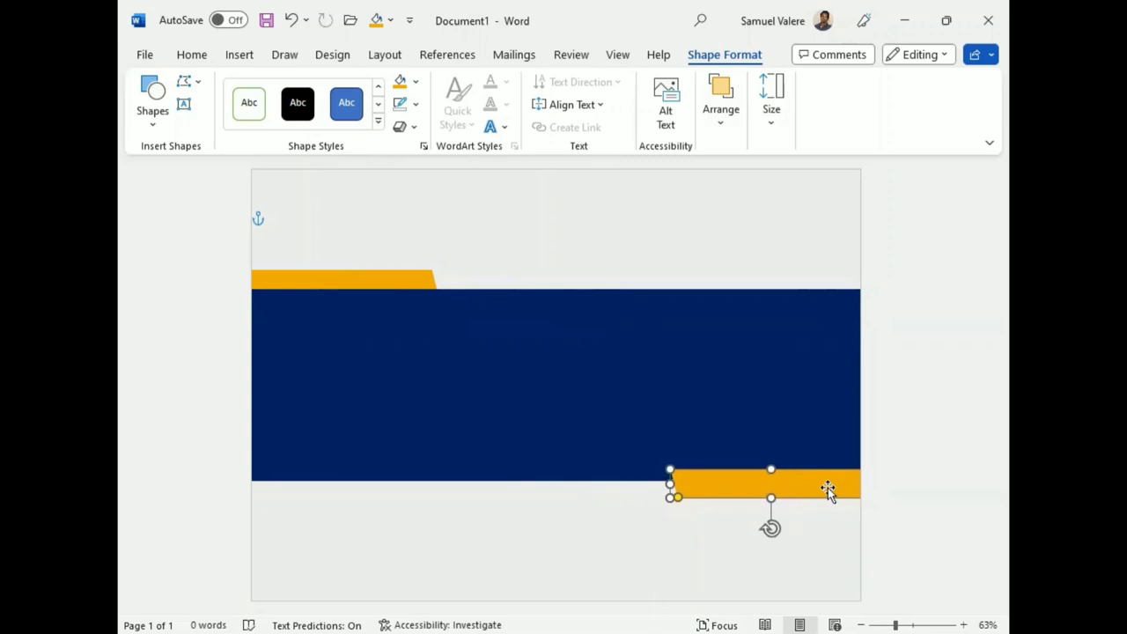
key("Down")
key("Down")
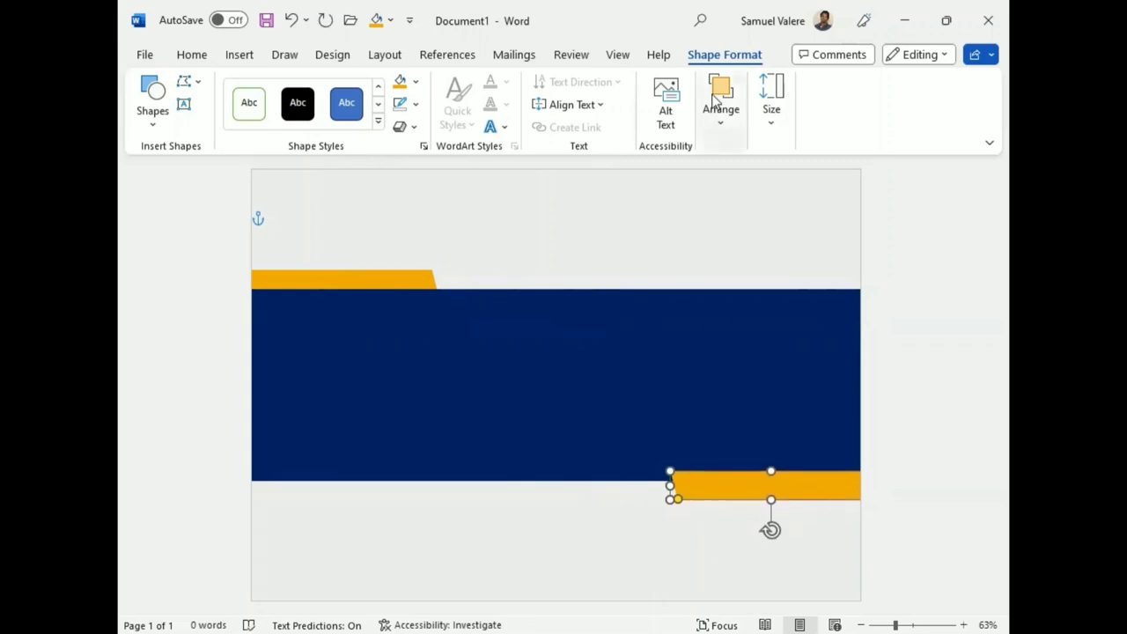
left_click(720, 104)
left_click(860, 179)
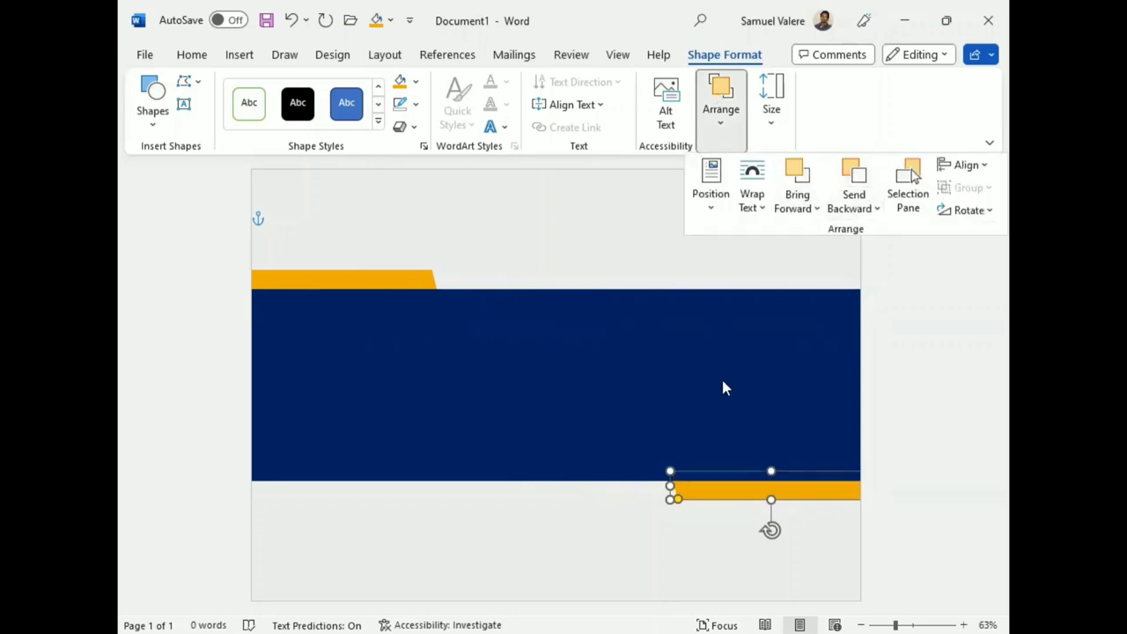
left_click(569, 522)
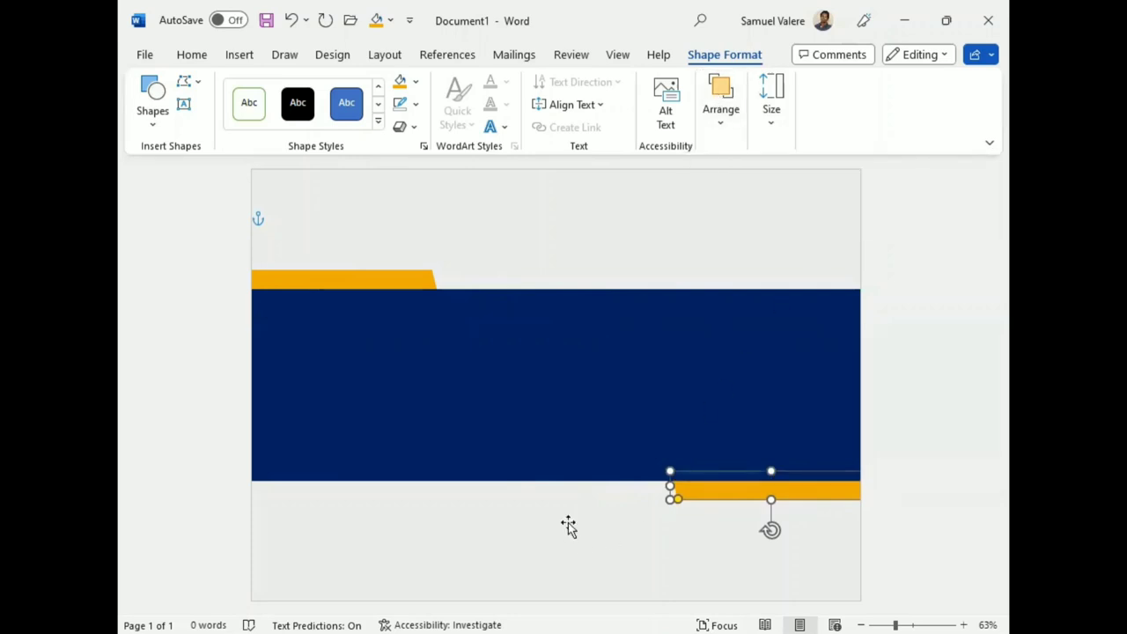
left_click(184, 104)
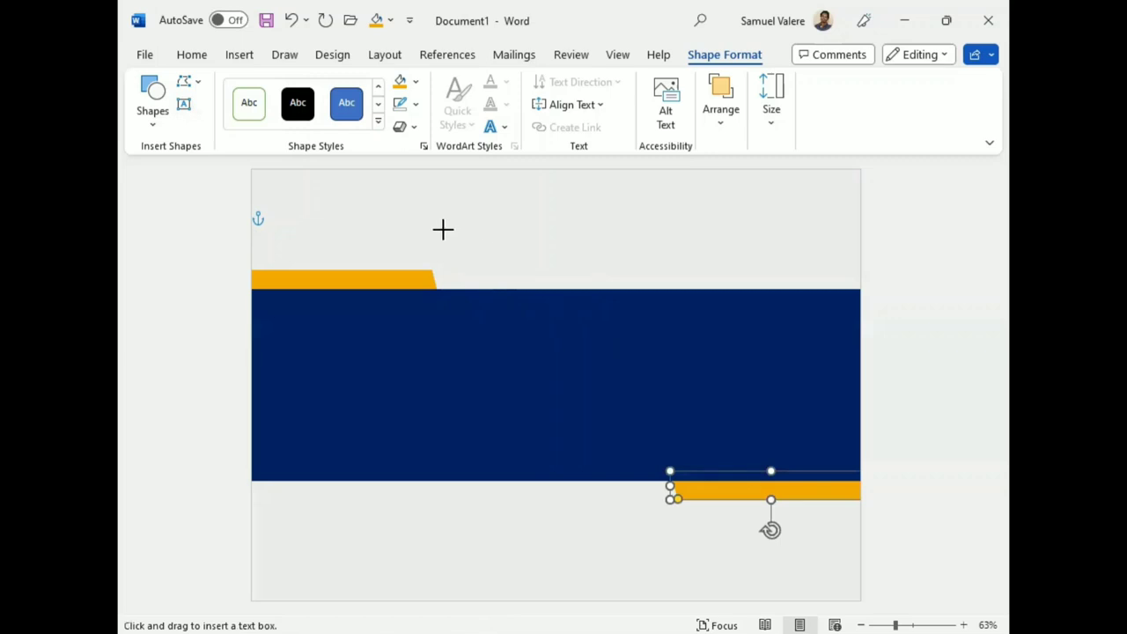
- Draw a text box above the banner and type 'Certificate Of Appreciation', correcting the misspelling
left_click_drag(443, 230, 810, 272)
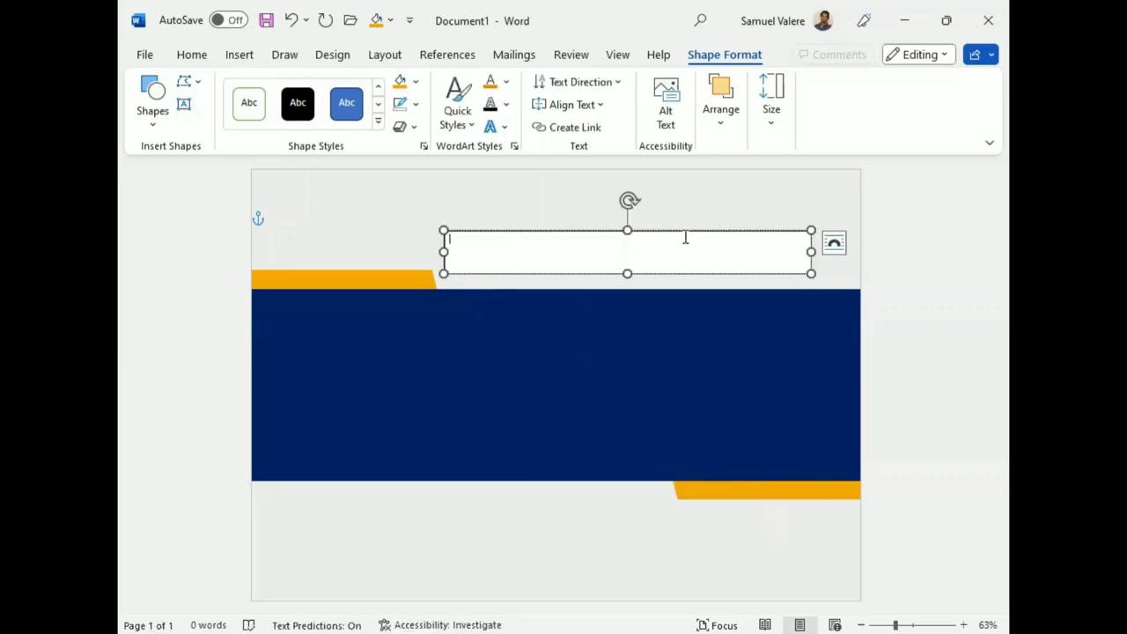
mouse_move(685, 233)
left_mouse_down()
mouse_move(713, 232)
mouse_move(599, 208)
left_mouse_up()
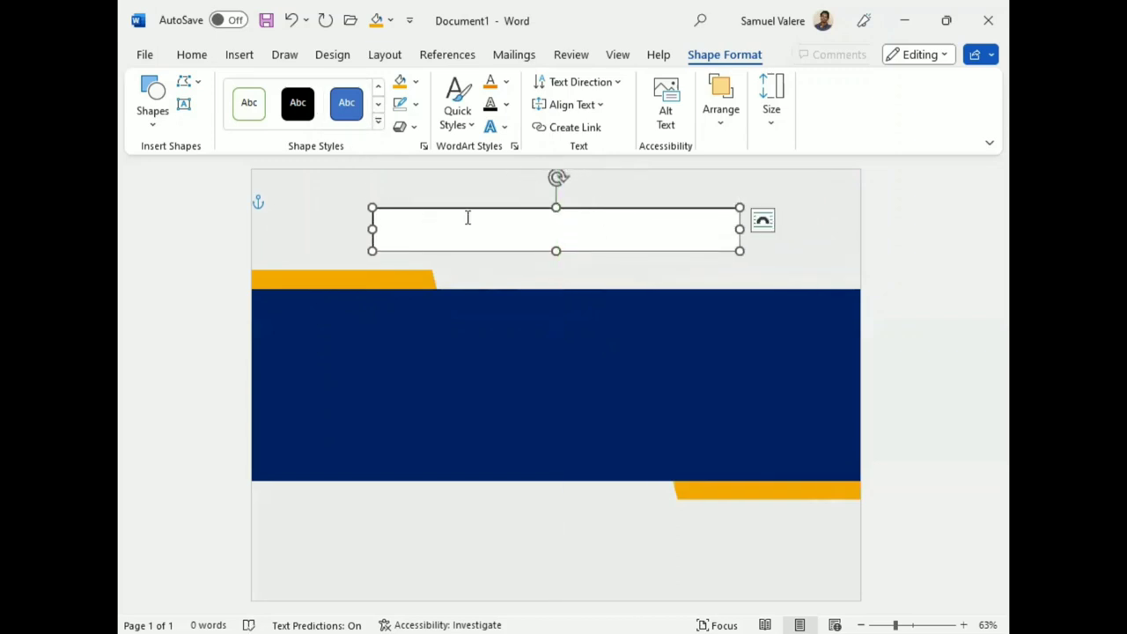
type("Certificate Of Appriciation")
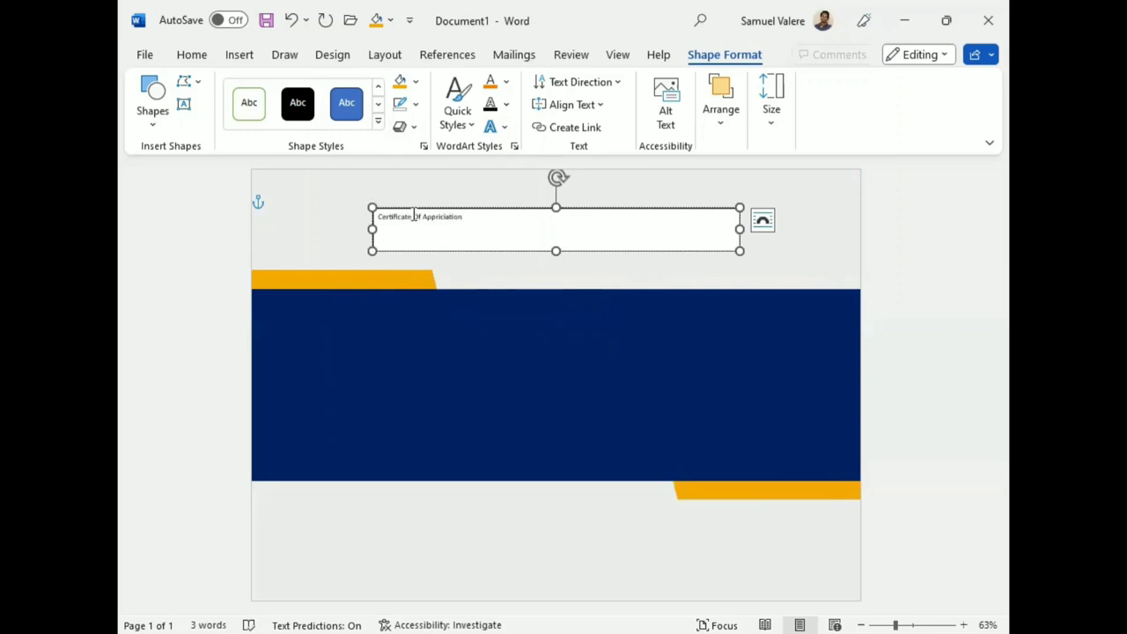
right_click(453, 218)
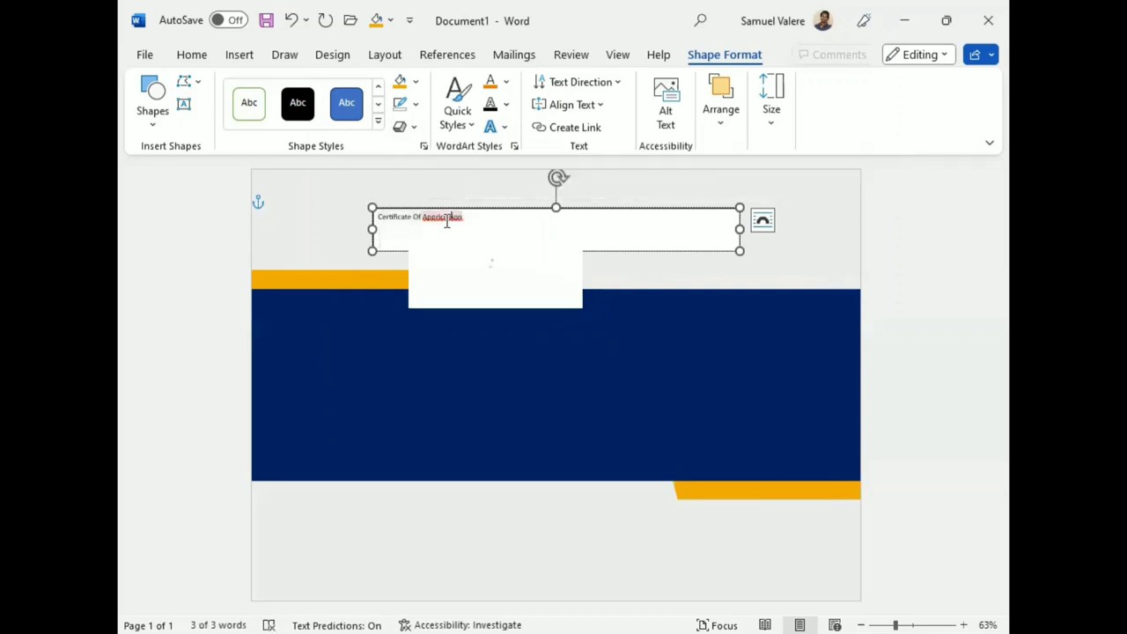
left_click(458, 268)
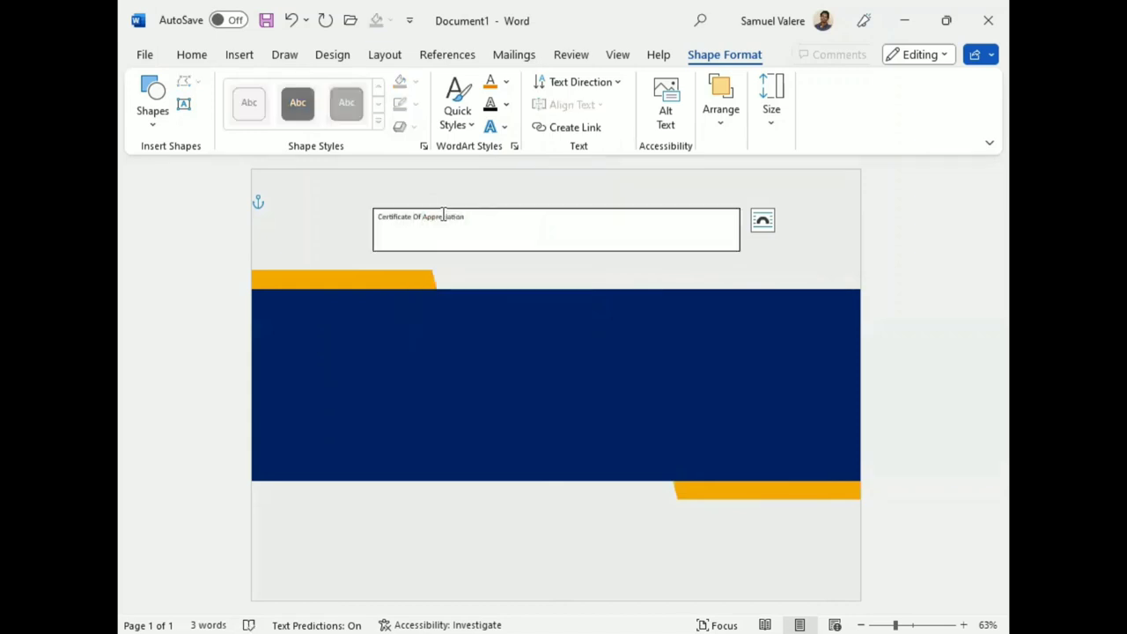
left_click_drag(381, 217, 442, 213)
left_click(187, 56)
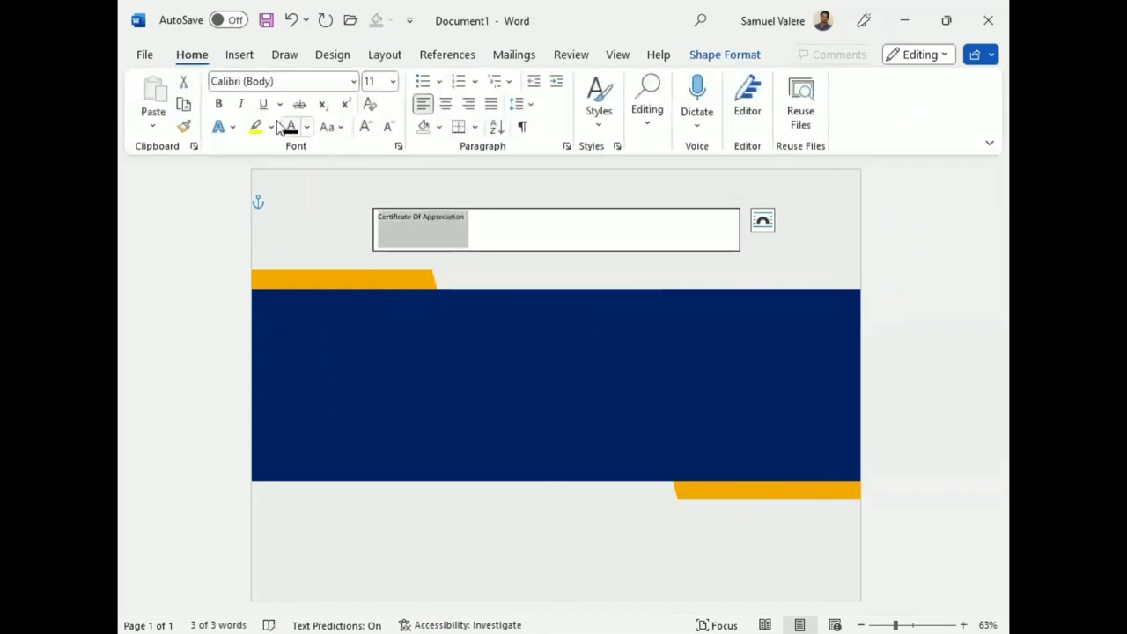
- Set the title font to Old English Text MT and centre it
left_click(290, 79)
type("Old English Text MT")
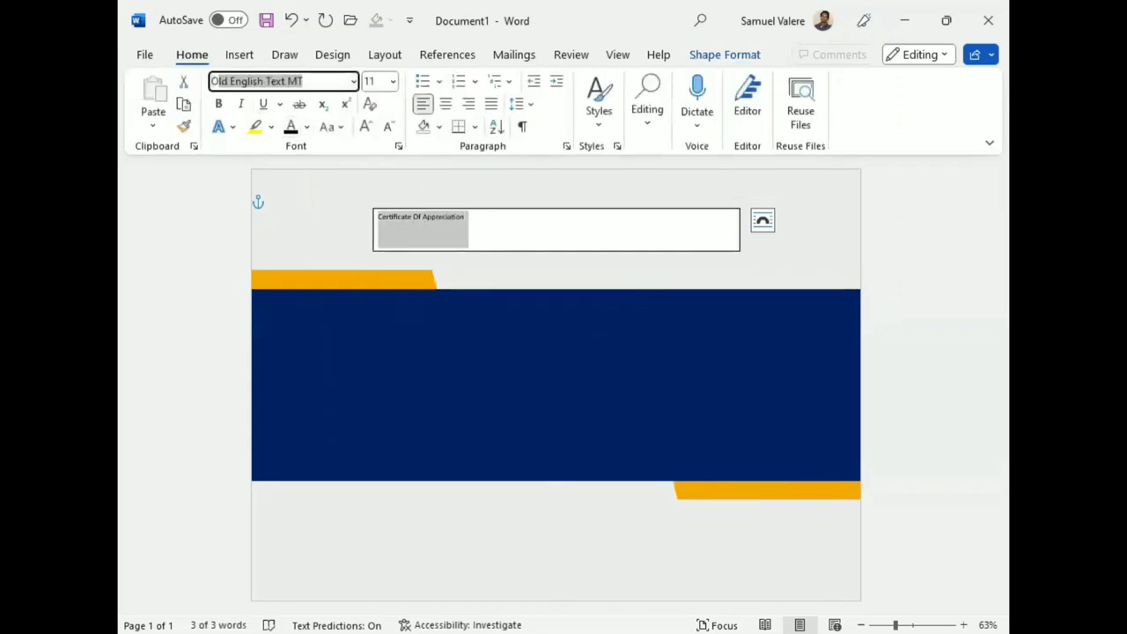
key("Return")
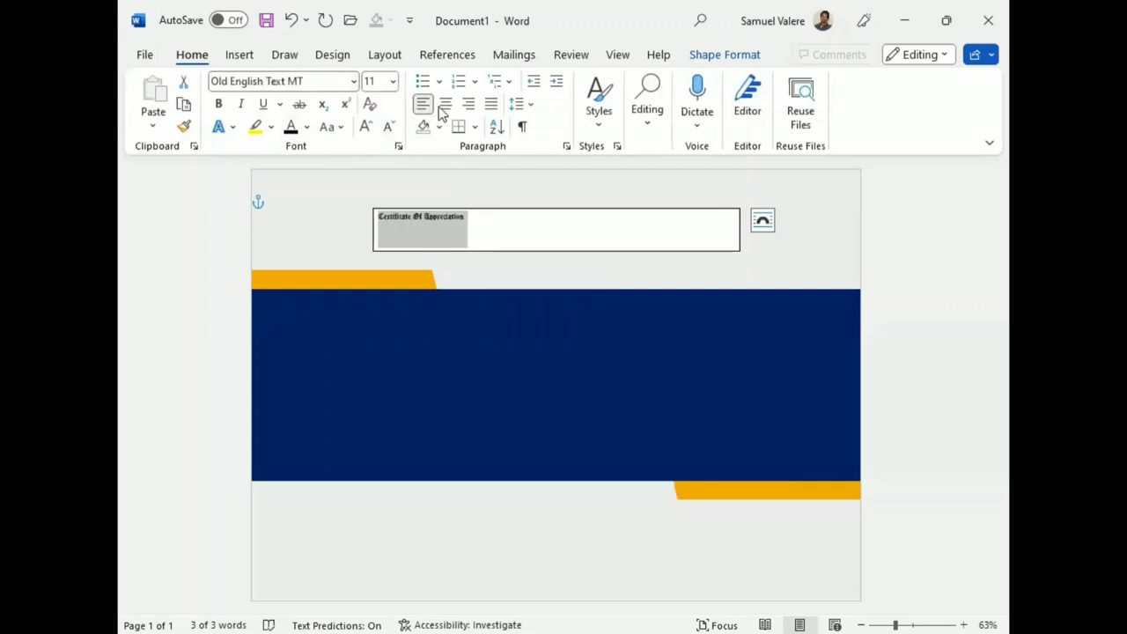
left_click(445, 103)
- Enlarge the title text to 40 pt so it fits on one line
double_click(365, 128)
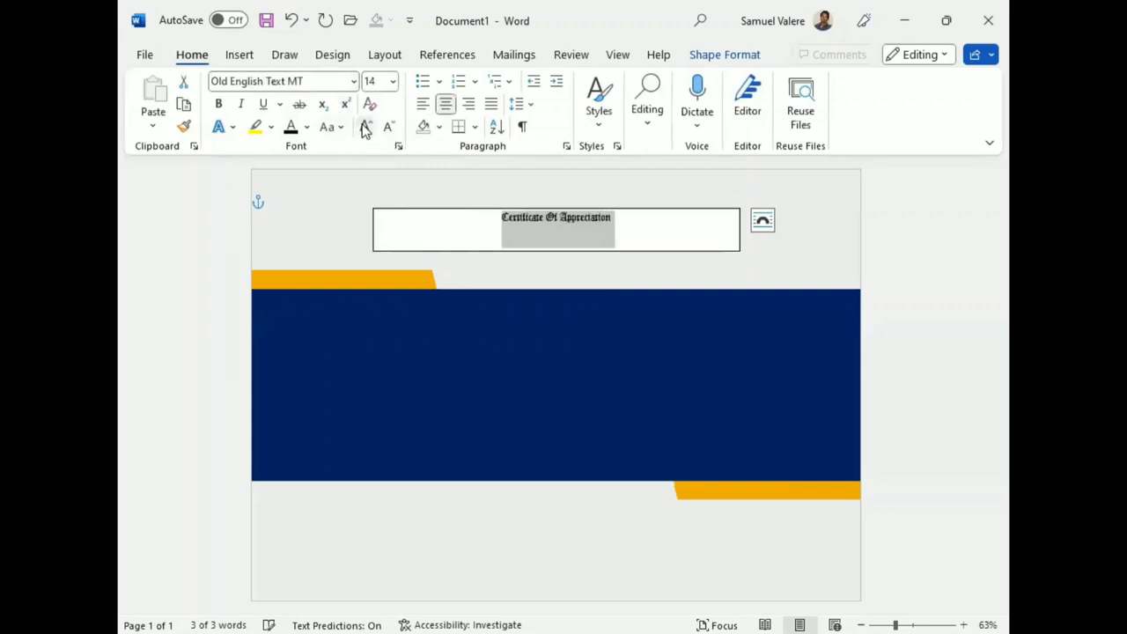
double_click(365, 127)
double_click(366, 127)
left_click(365, 127)
left_click(365, 127)
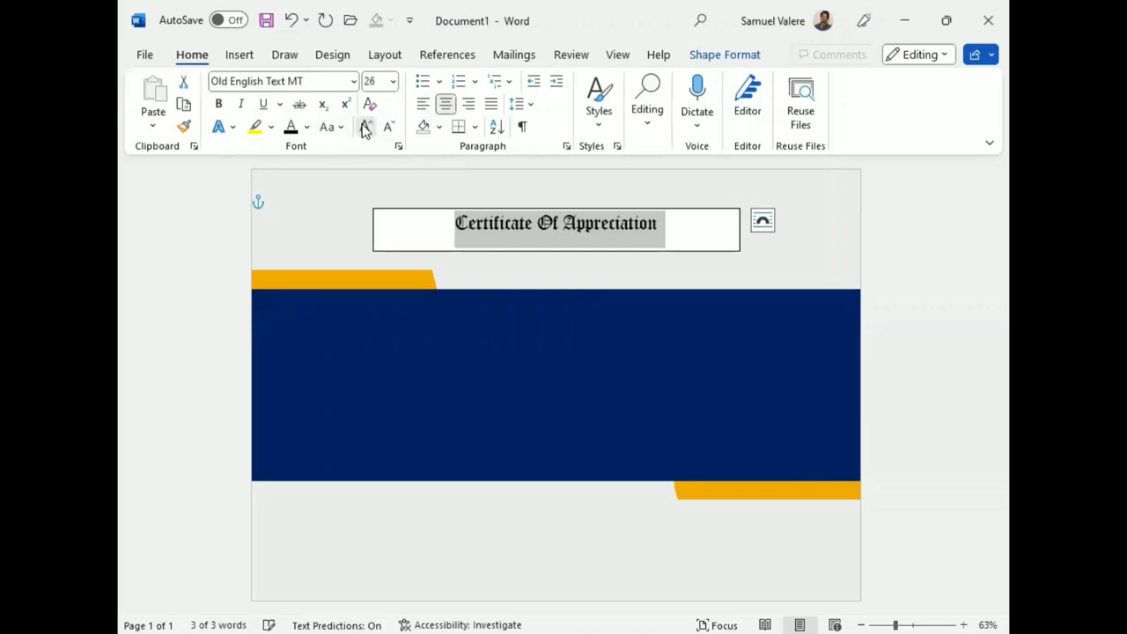
double_click(366, 128)
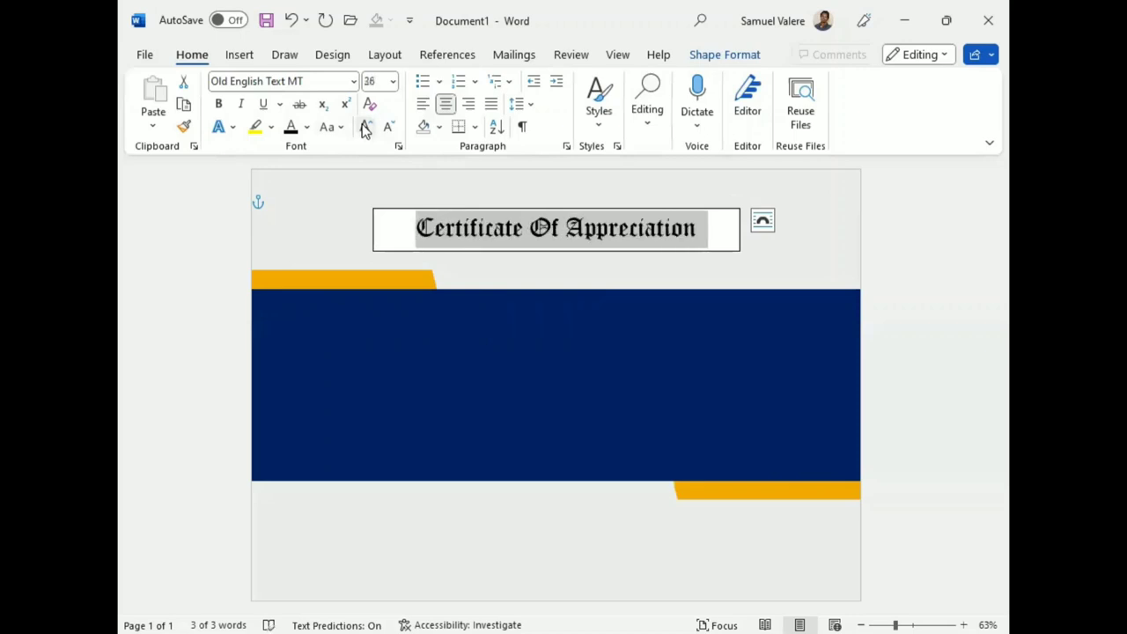
left_click(365, 127)
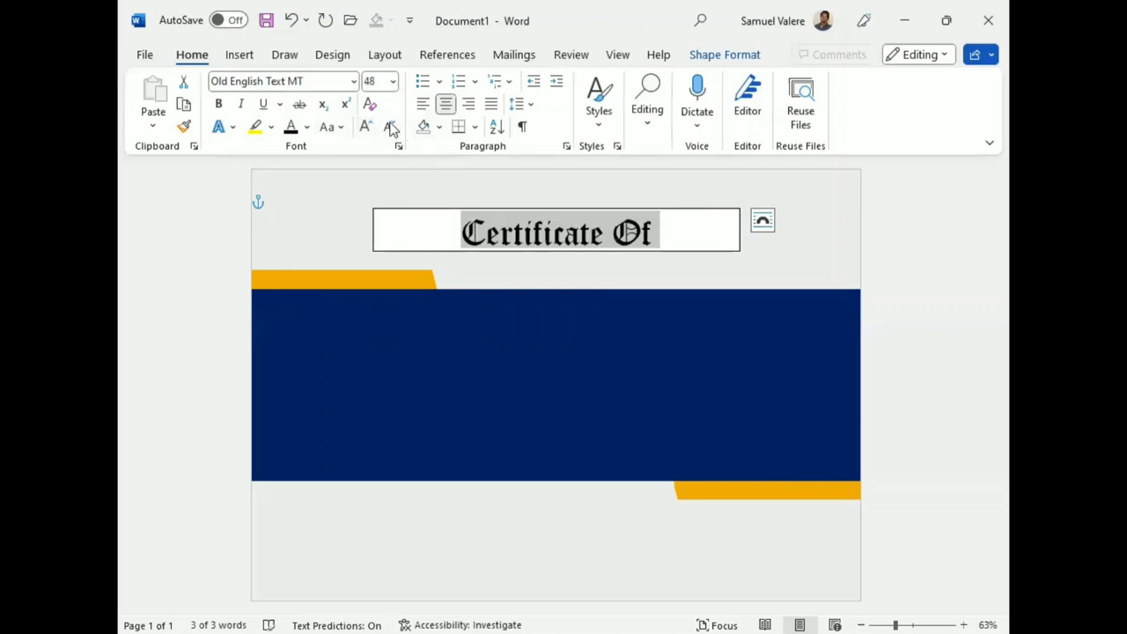
left_click(389, 126)
left_click(376, 83)
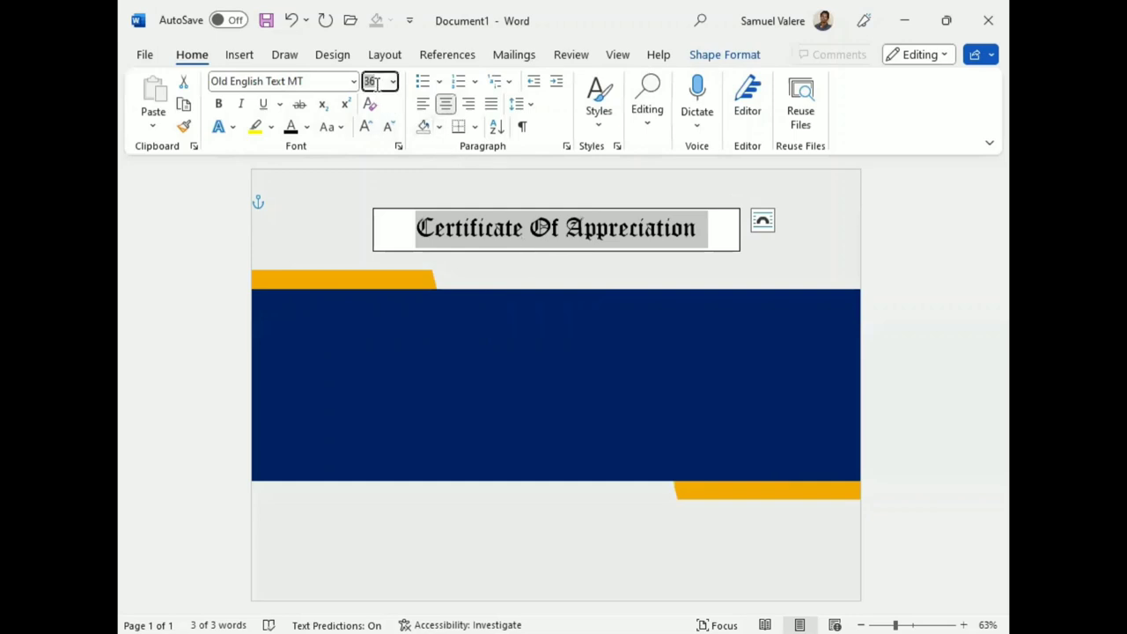
type("40")
key("Return")
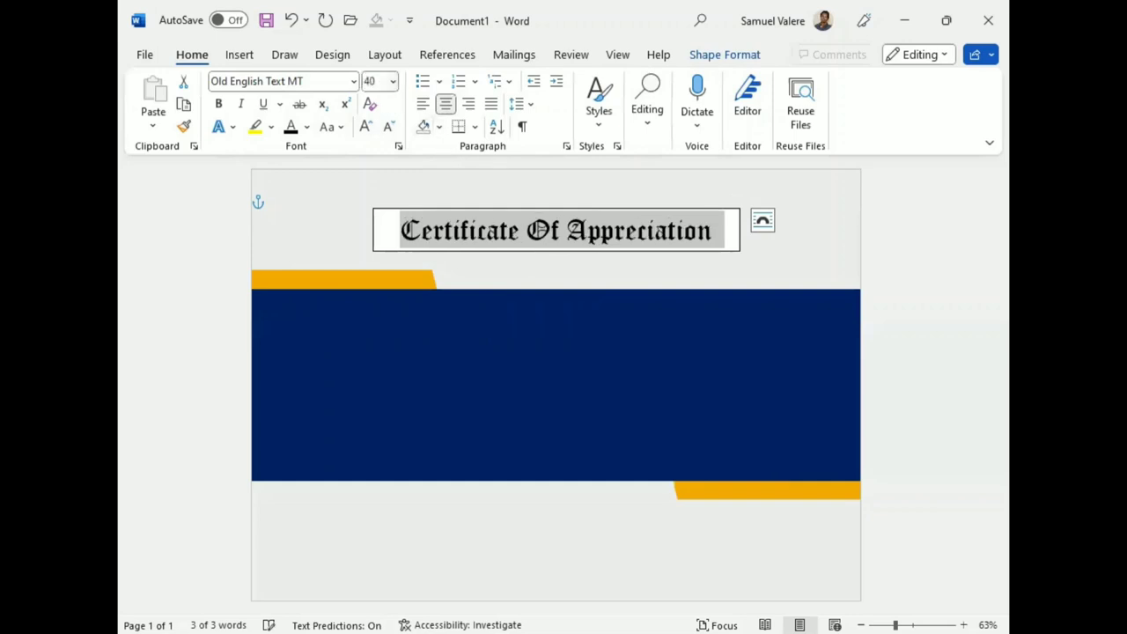
- Remove the title box's fill, move it down slightly and narrow it
left_click(587, 253)
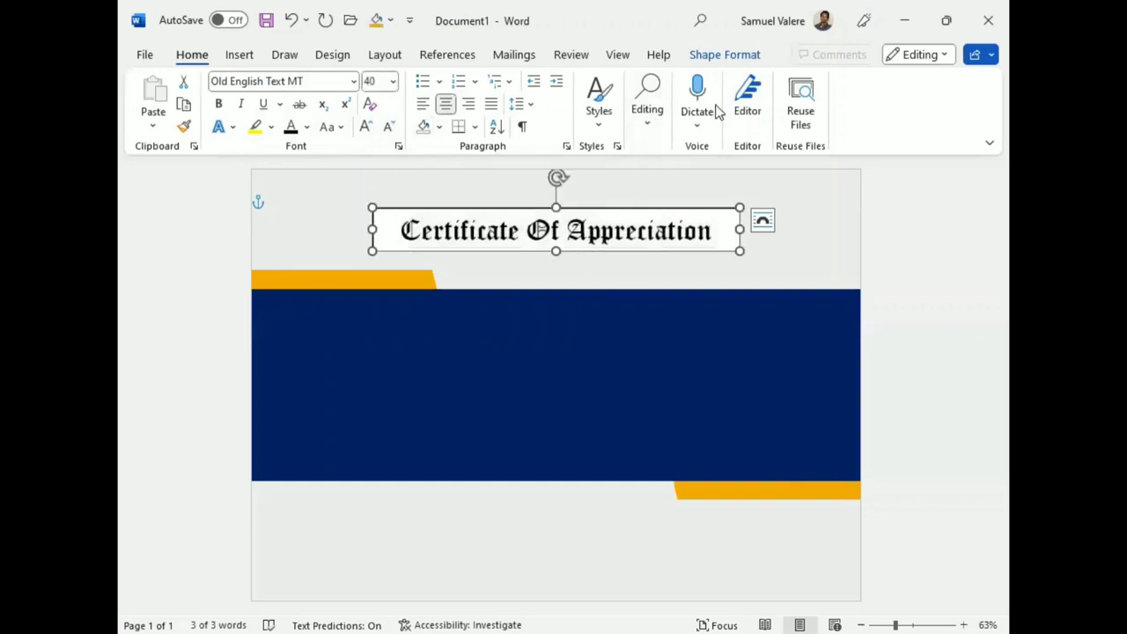
left_click(707, 56)
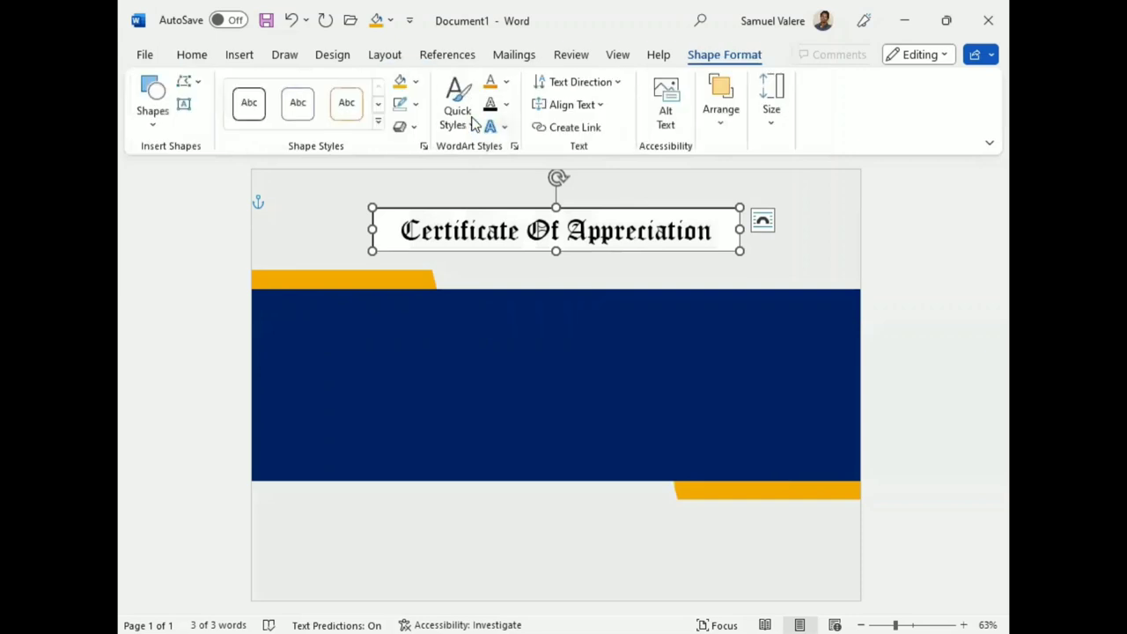
left_click(417, 82)
left_click(450, 315)
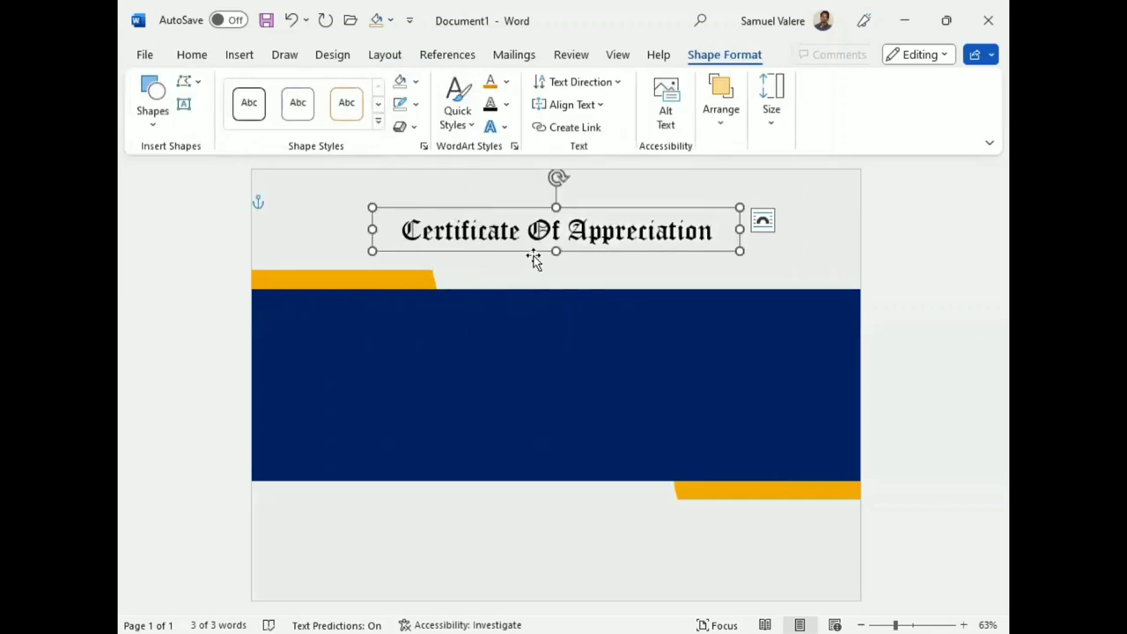
left_click_drag(535, 253, 535, 264)
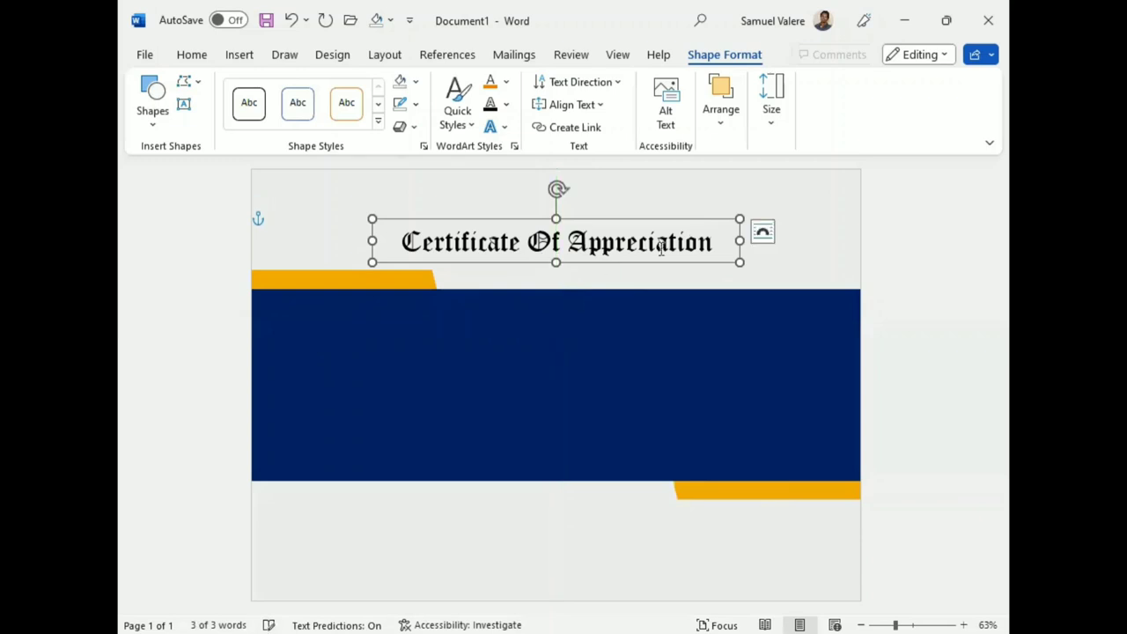
left_click_drag(738, 240, 719, 241)
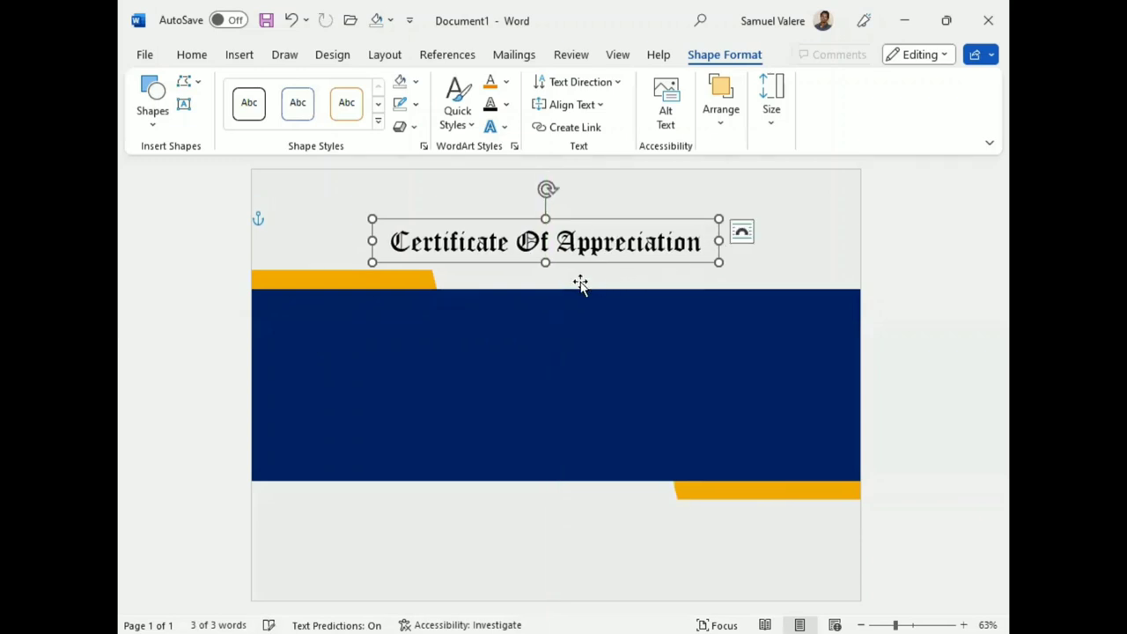
- Move the title box lower above the banner and shorten the top-left gold strip
left_click_drag(563, 263, 579, 276)
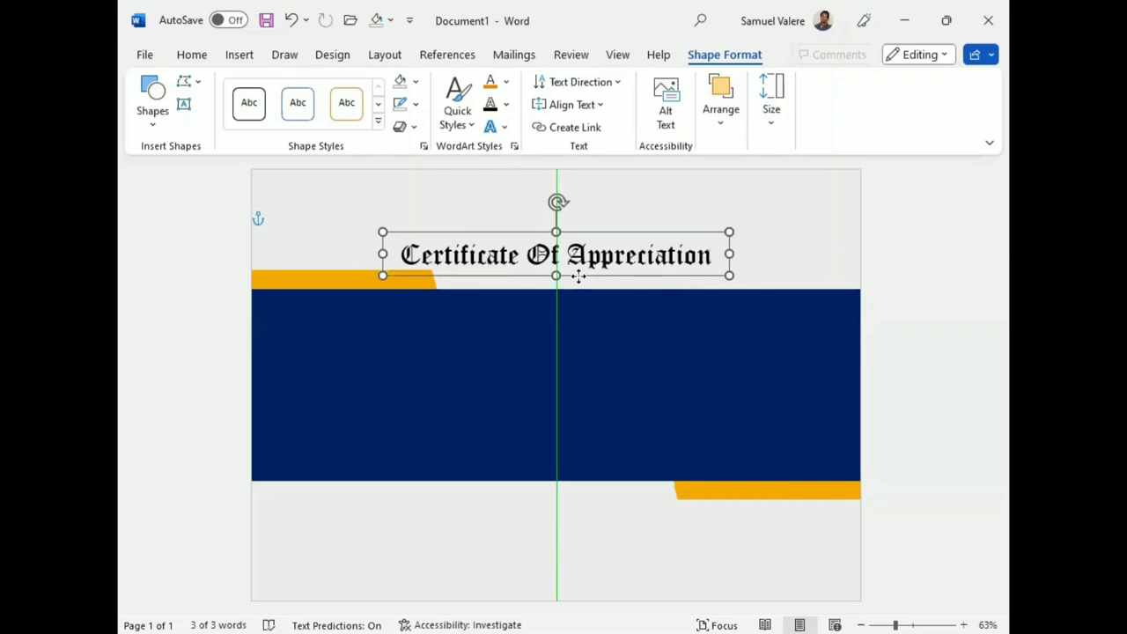
left_click(370, 280)
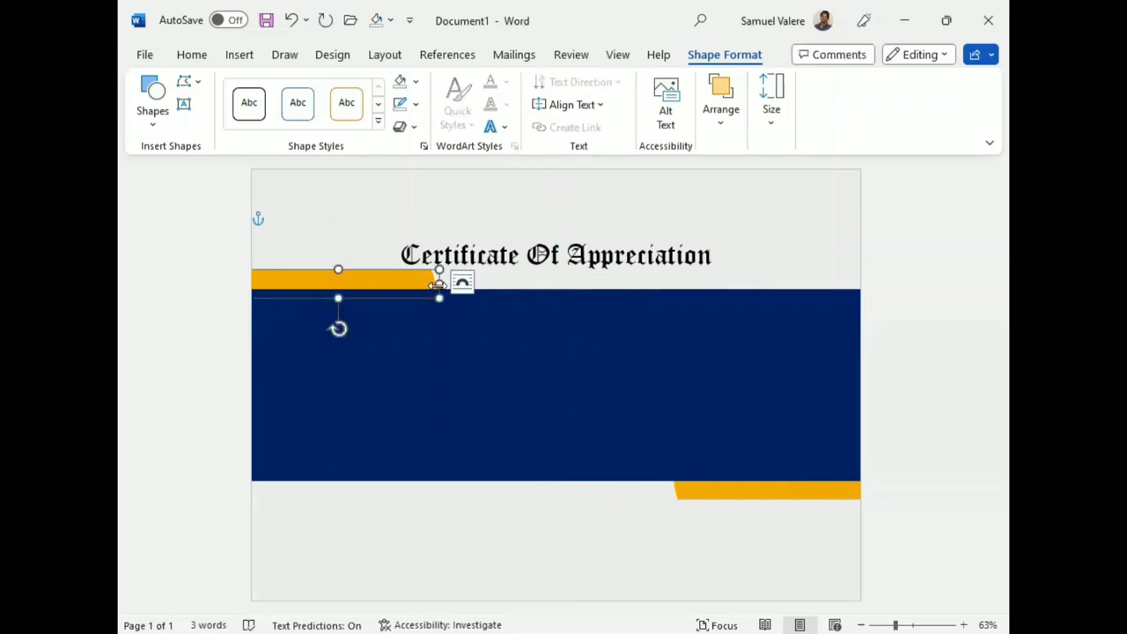
left_click_drag(438, 284, 397, 280)
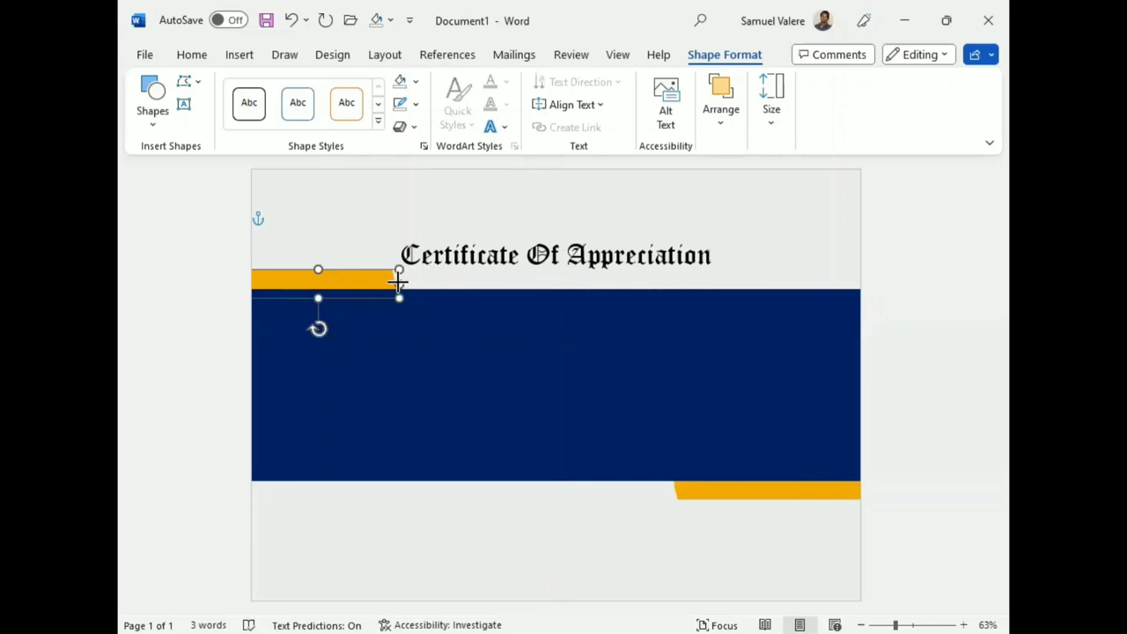
- Replace the bottom-right gold strip with a copy aligned to the banner's bottom edge
left_click(732, 491)
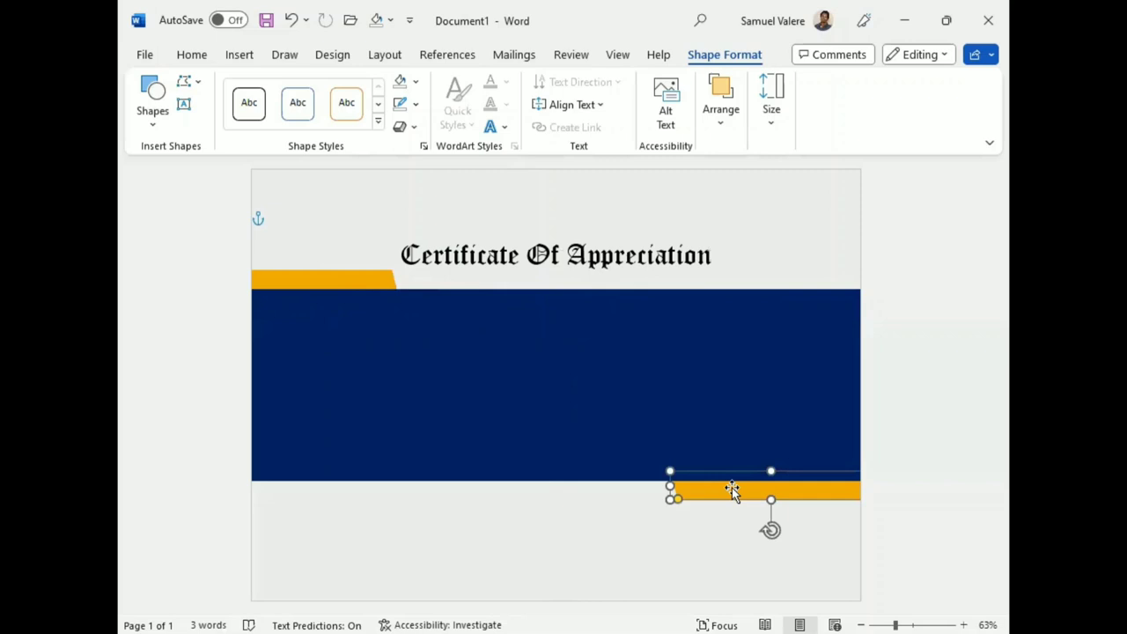
key("Delete")
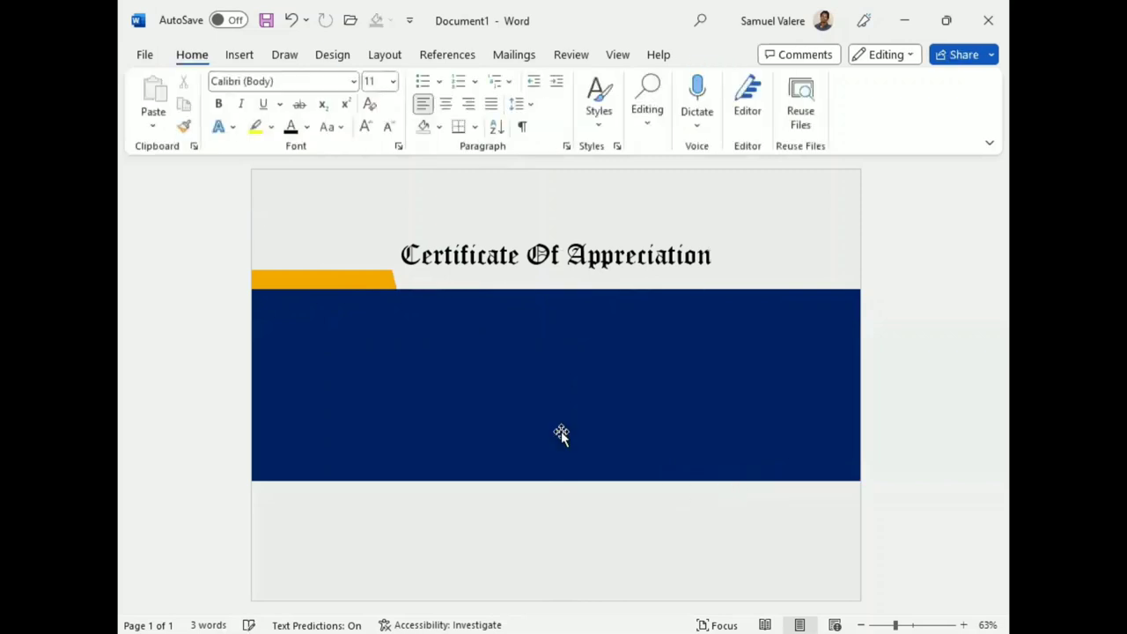
left_click(331, 281)
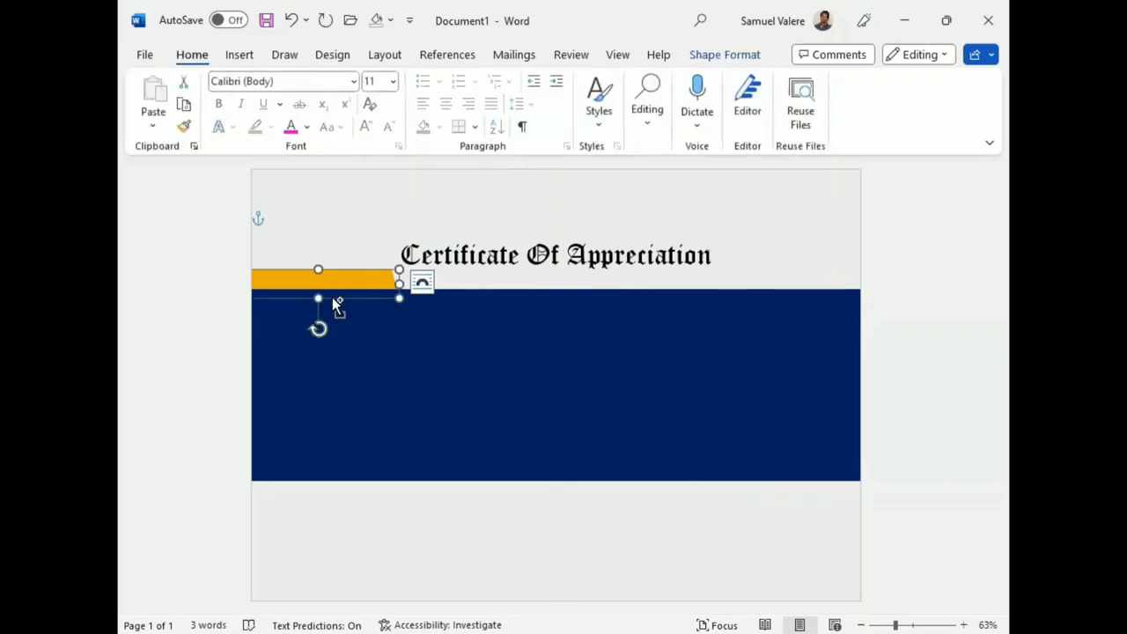
mouse_move(326, 290)
left_mouse_down()
mouse_move(326, 306)
mouse_move(775, 499)
left_mouse_up()
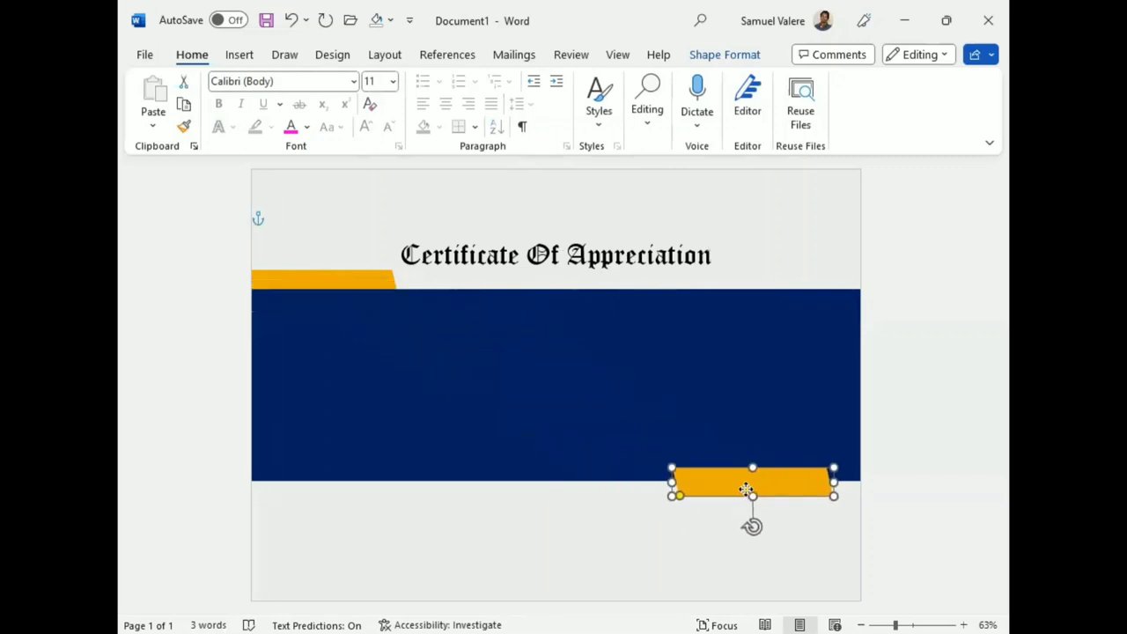
left_click_drag(777, 499, 756, 491)
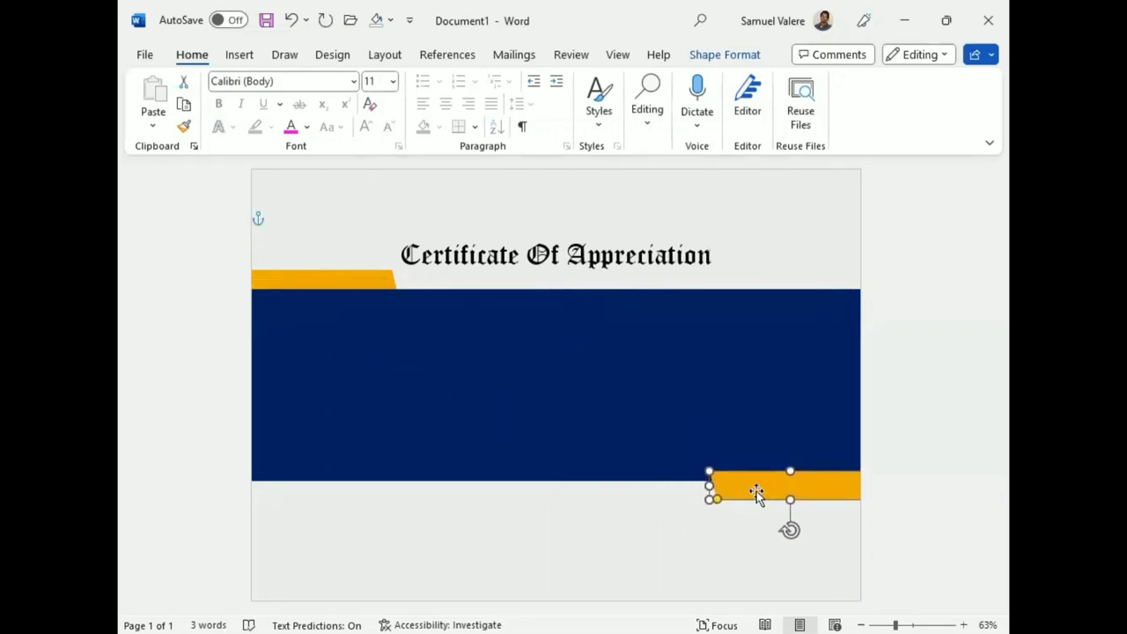
- Send the new lower-right gold strip backward behind the navy banner
left_click(711, 54)
left_click(728, 97)
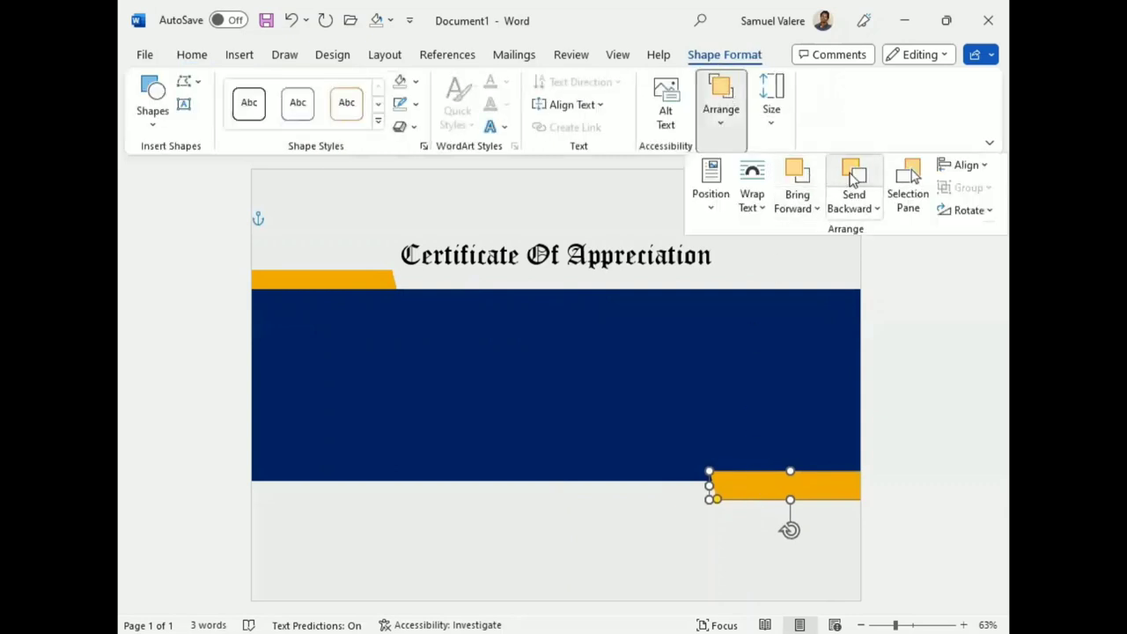
left_click(853, 179)
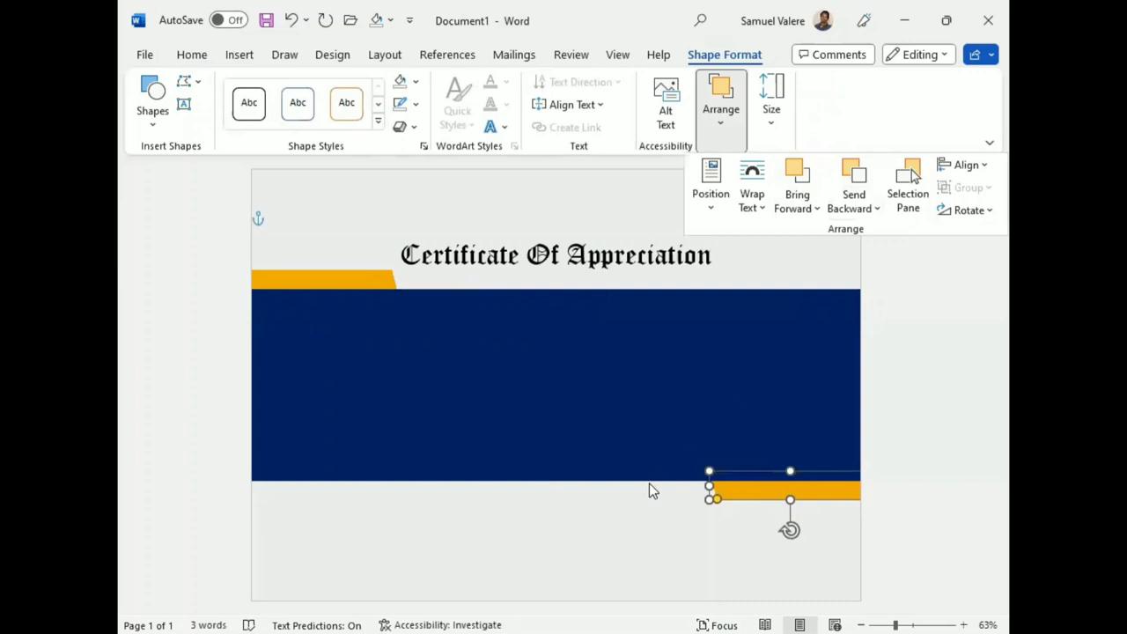
left_click(368, 277)
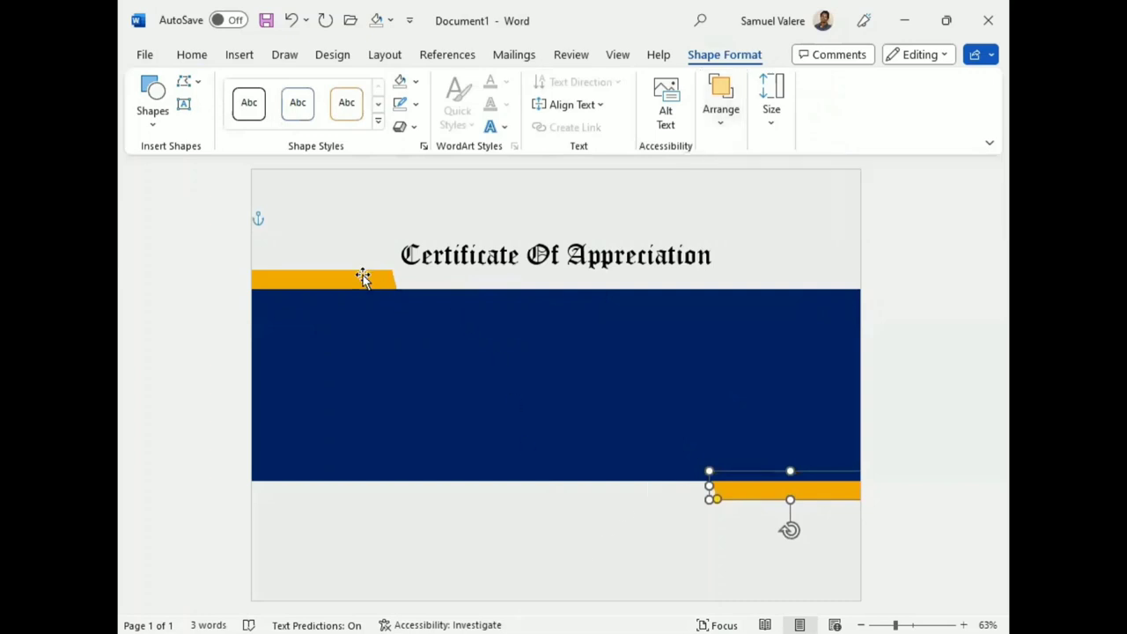
left_click(363, 274)
left_click(728, 492)
- Nudge the Certificate Of Appreciation title up slightly
left_click(582, 275)
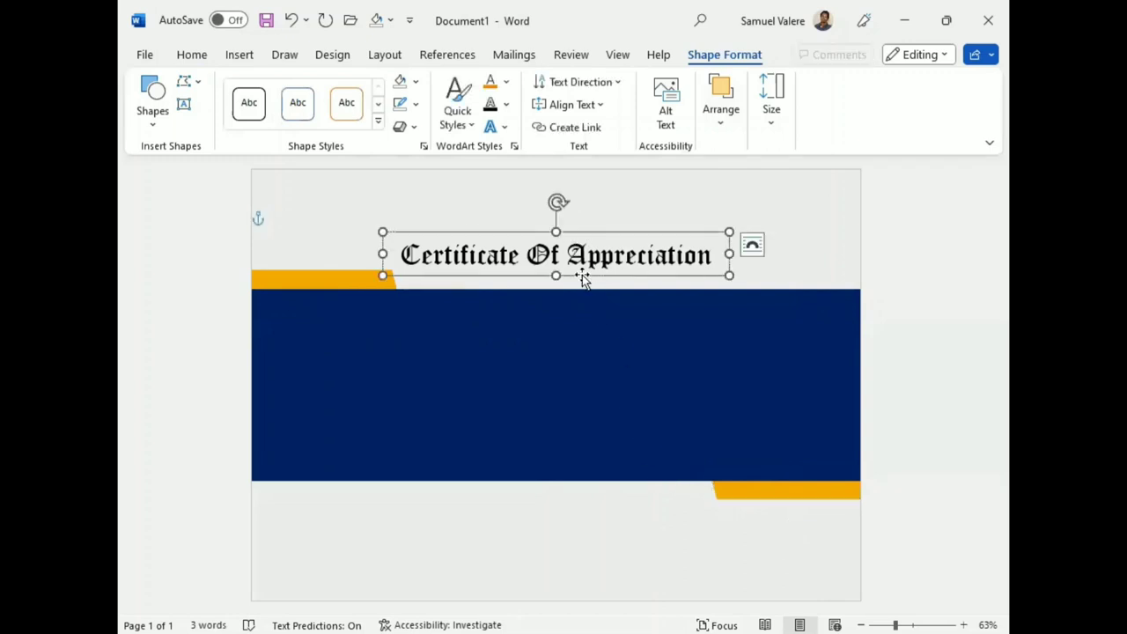
key("Up")
key("Up")
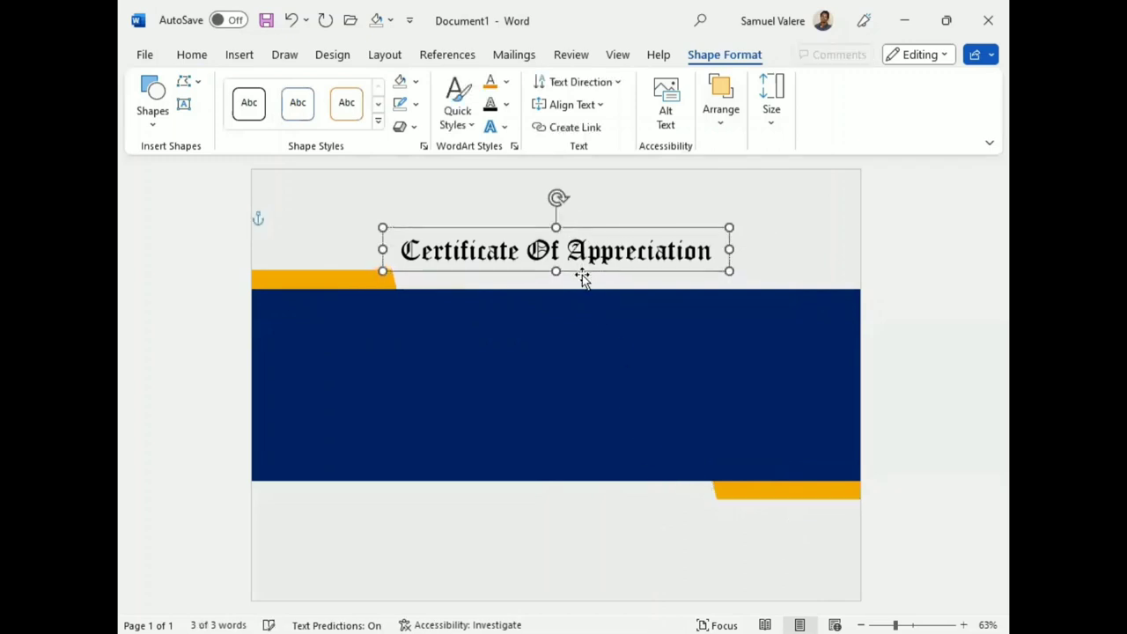
key("Up")
key("Up")
key("Up")
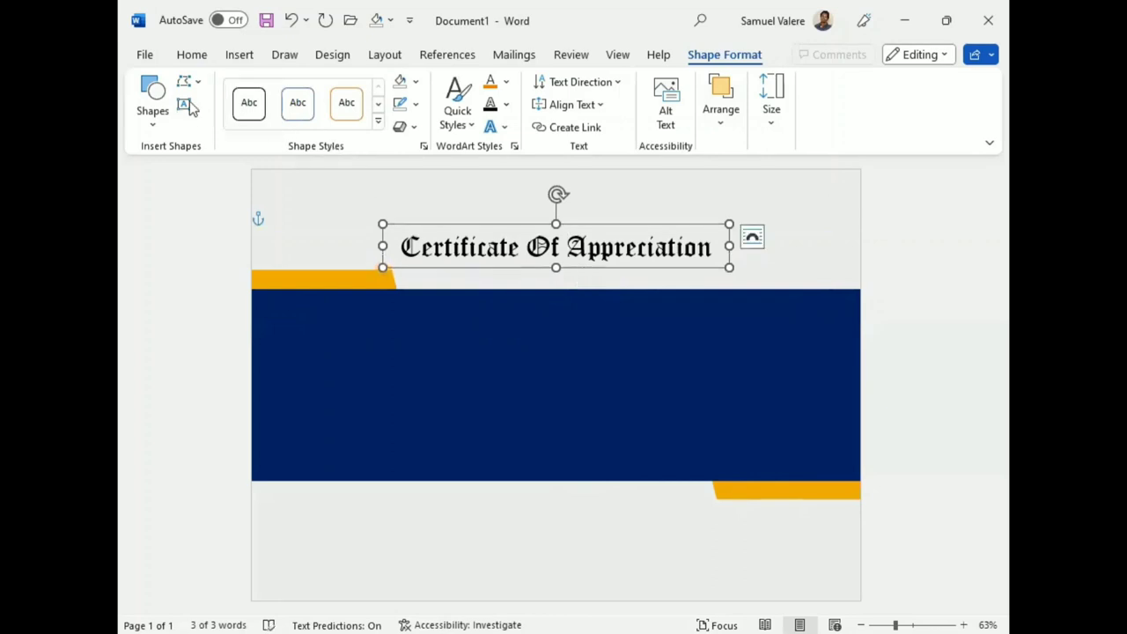
- Add a text box below the title reading 'This Certificate is Proudly presented To'
left_click(183, 104)
left_click_drag(485, 269, 709, 284)
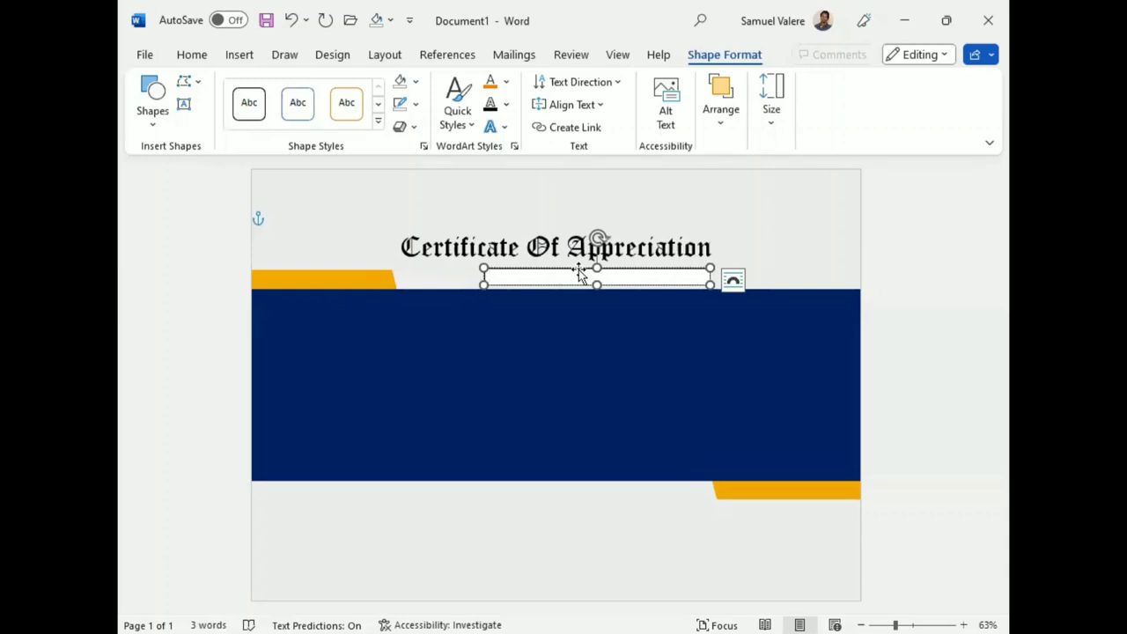
type("This Certificate is Proudly presented To")
- Centre the presentation line, Capitalize Each Word, and enlarge it to 14 pt
triple_click(544, 277)
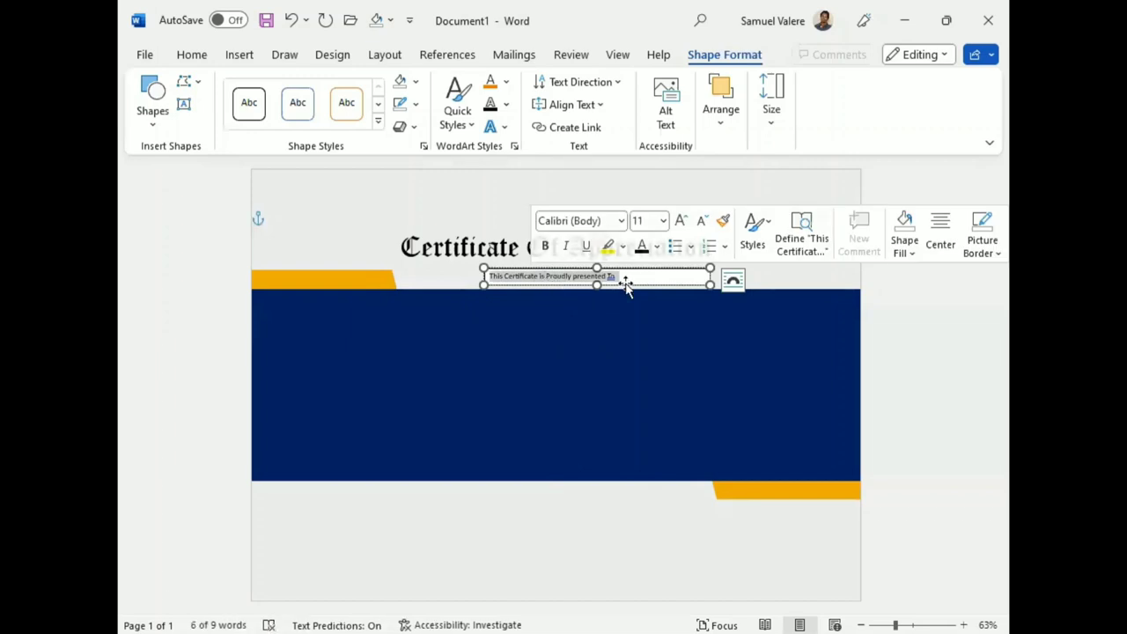
left_click(192, 54)
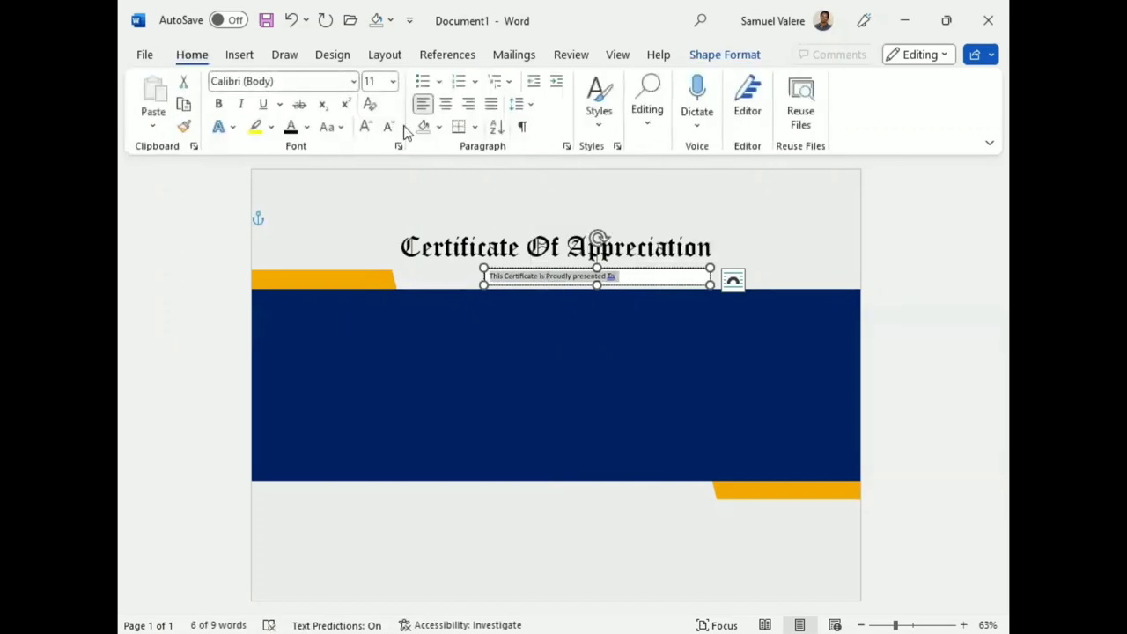
left_click(446, 105)
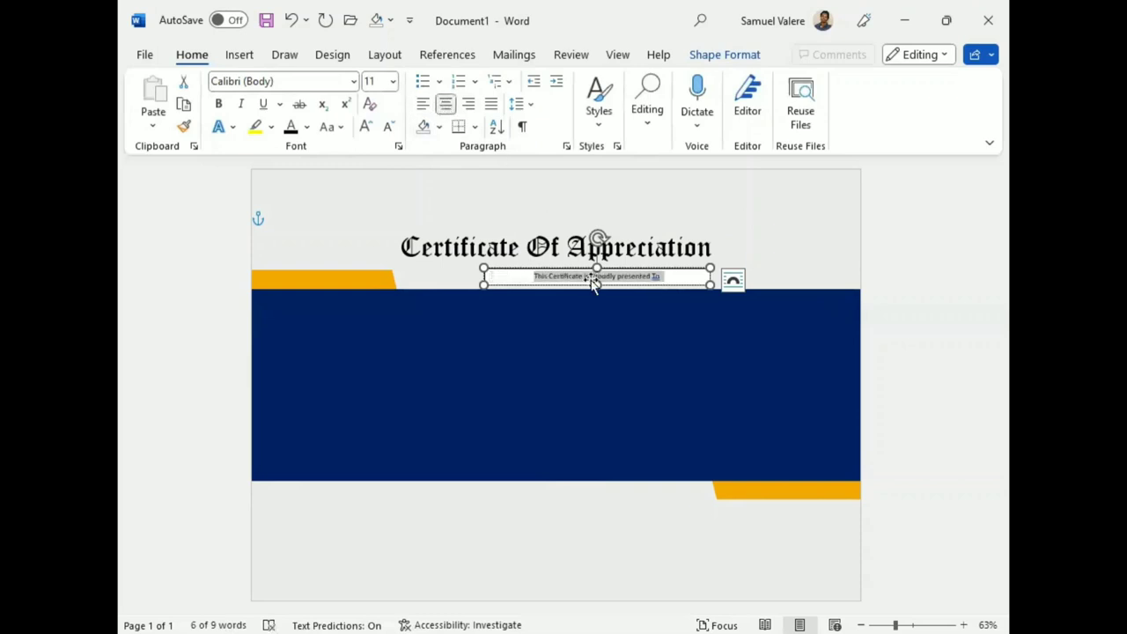
left_click(342, 126)
left_click(376, 225)
left_click(367, 128)
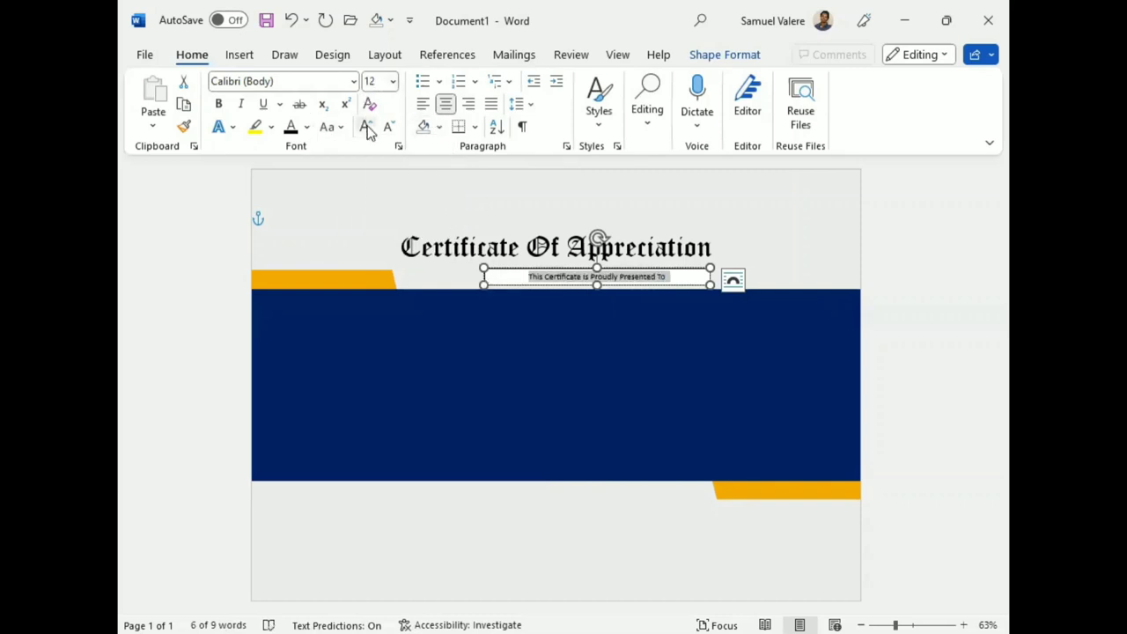
left_click(367, 128)
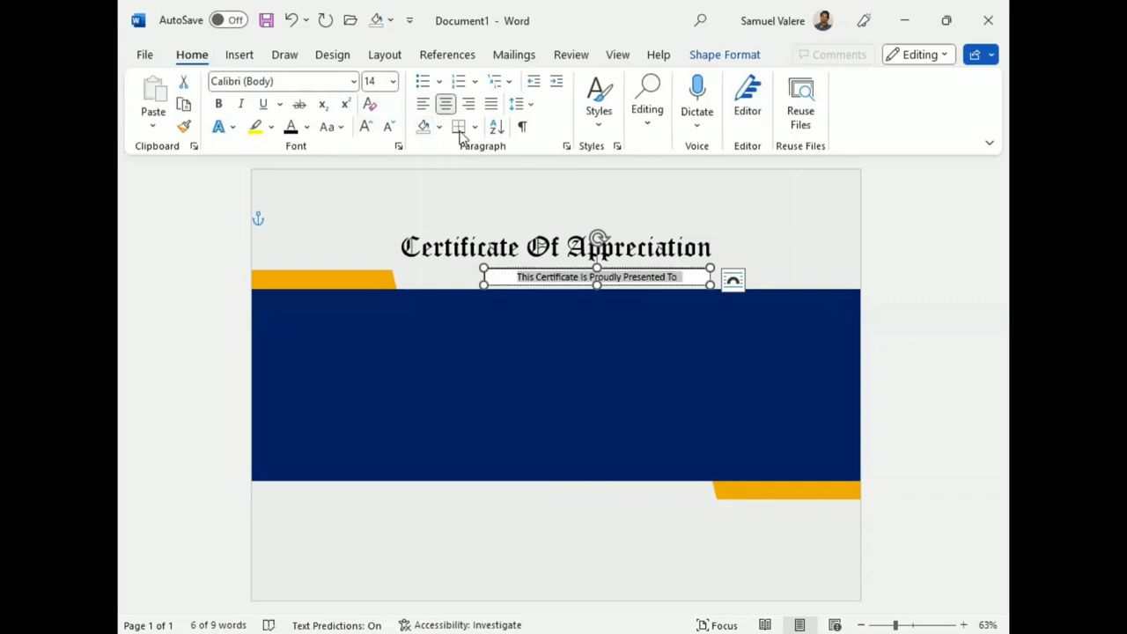
- Expand the line's character spacing by 3 pt in the Font dialog
left_click(398, 146)
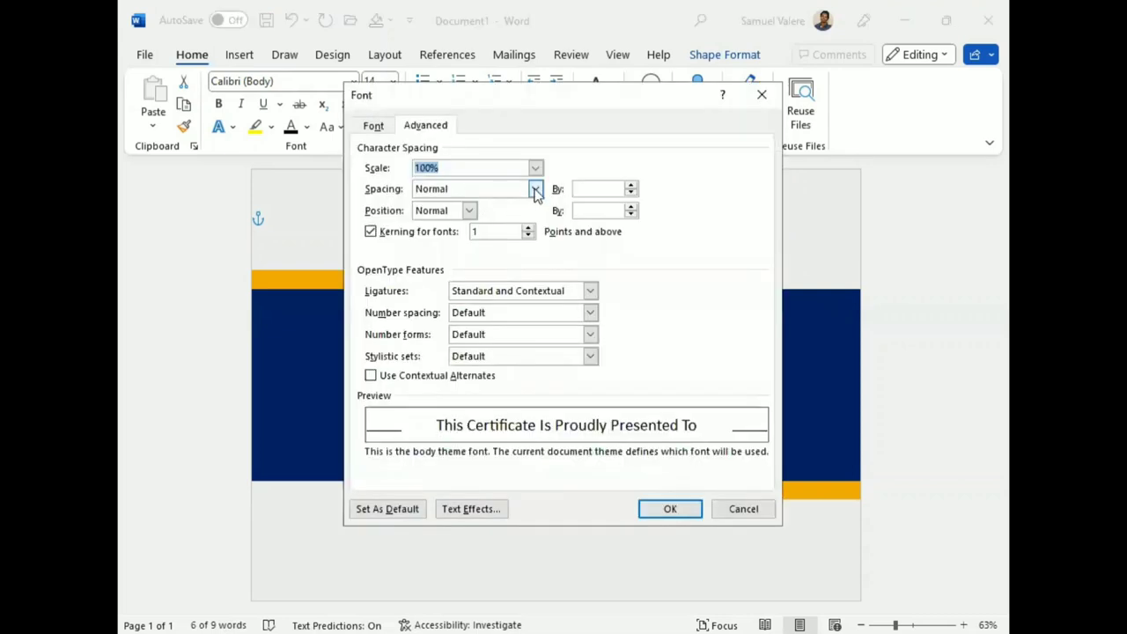
left_click(535, 190)
left_click(581, 192)
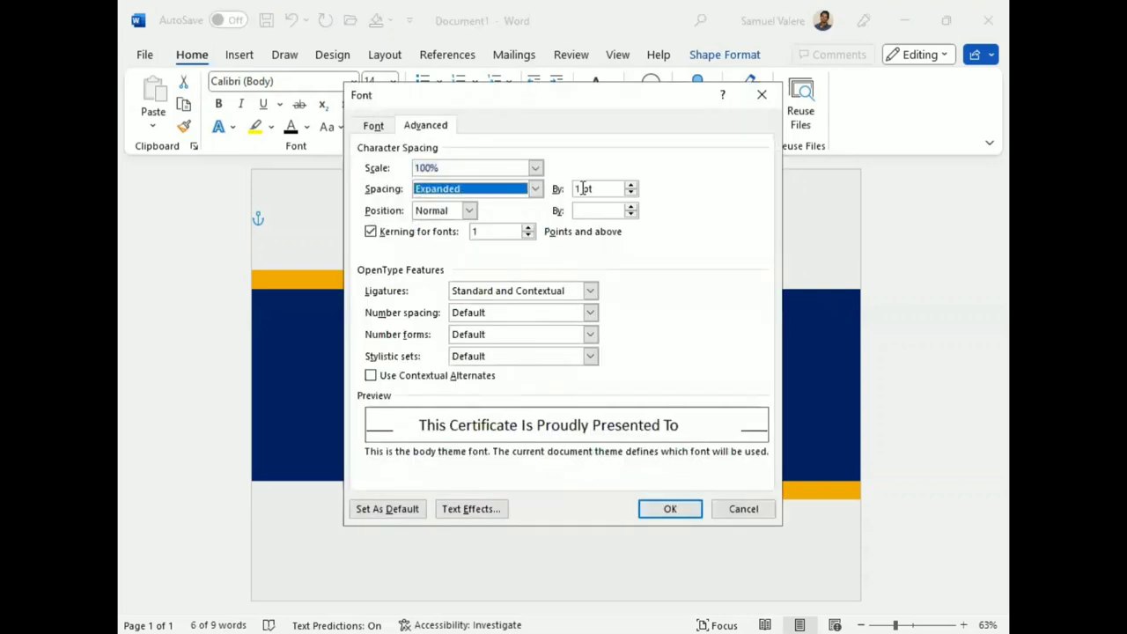
left_click(582, 188)
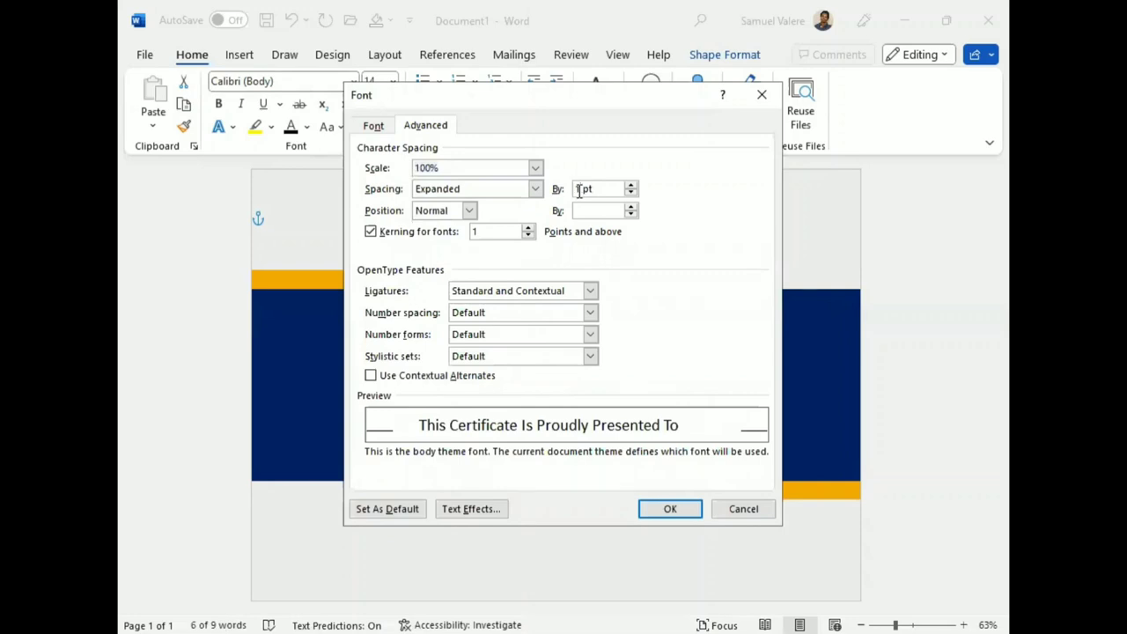
key("BackSpace")
type("3")
key("Return")
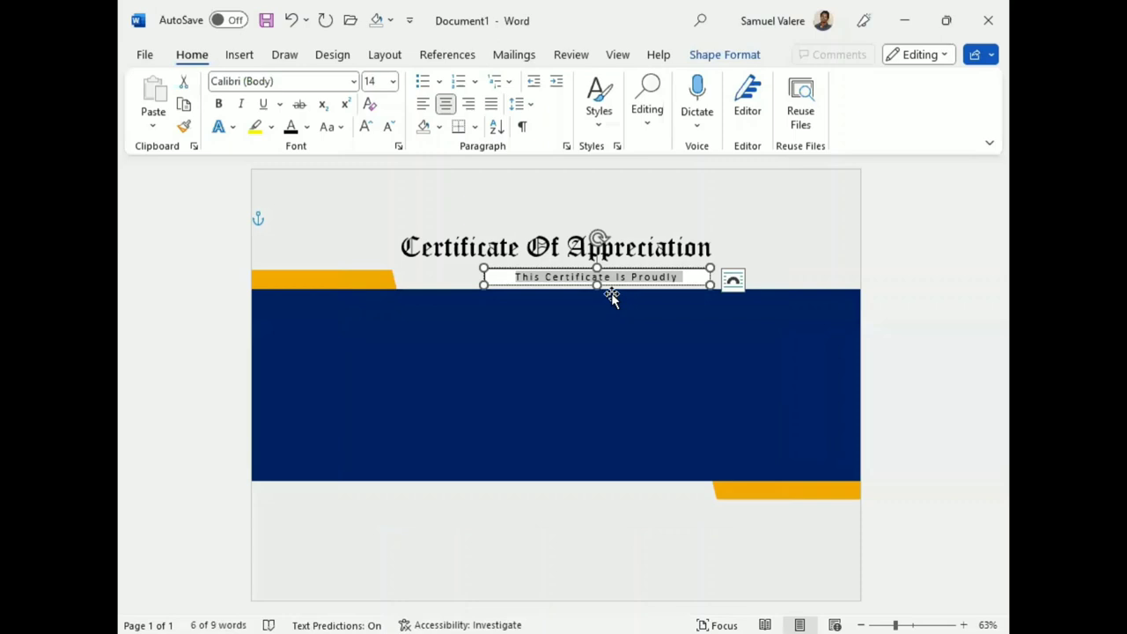
- Widen the line's box to fit and make the text bold Gray Accent 3 Darker 50%
left_click_drag(484, 282, 459, 280)
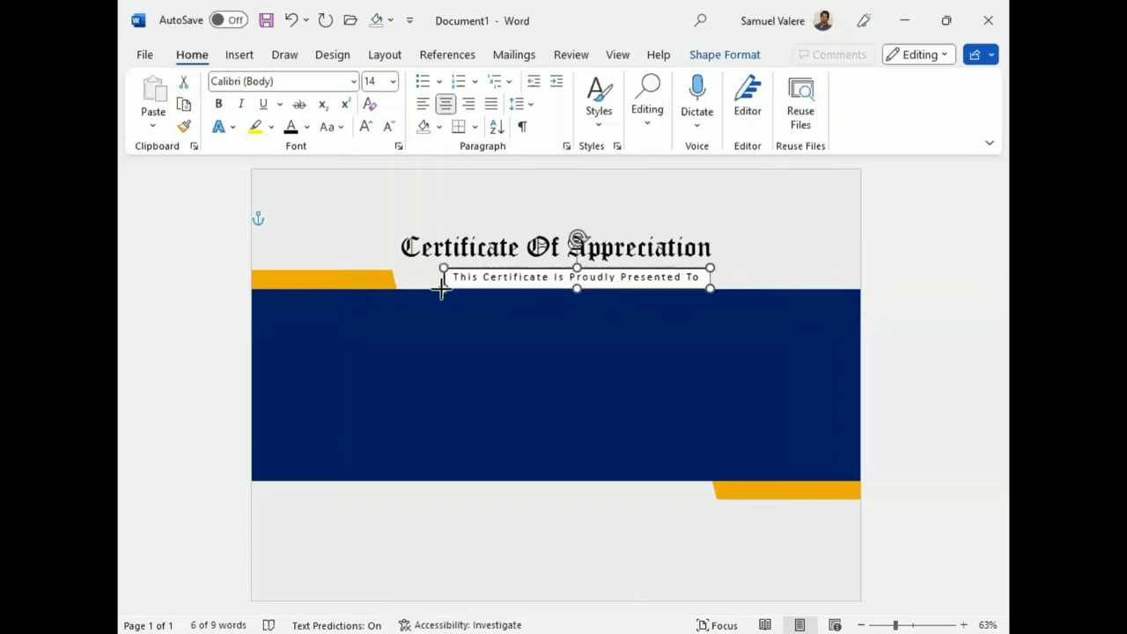
left_click_drag(447, 280, 440, 281)
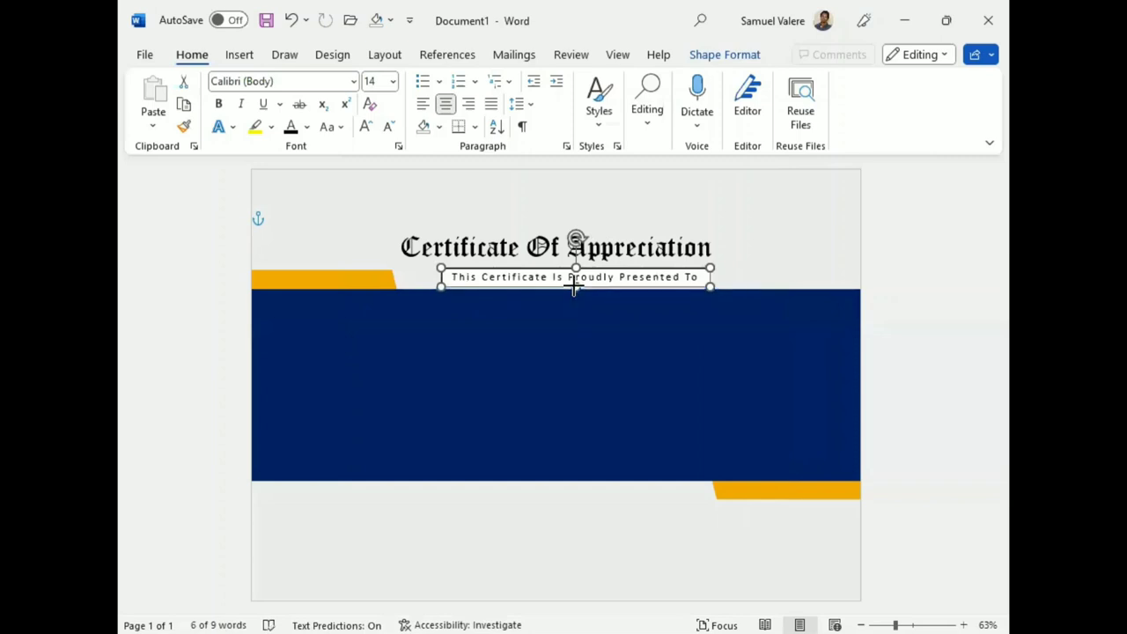
left_click(727, 54)
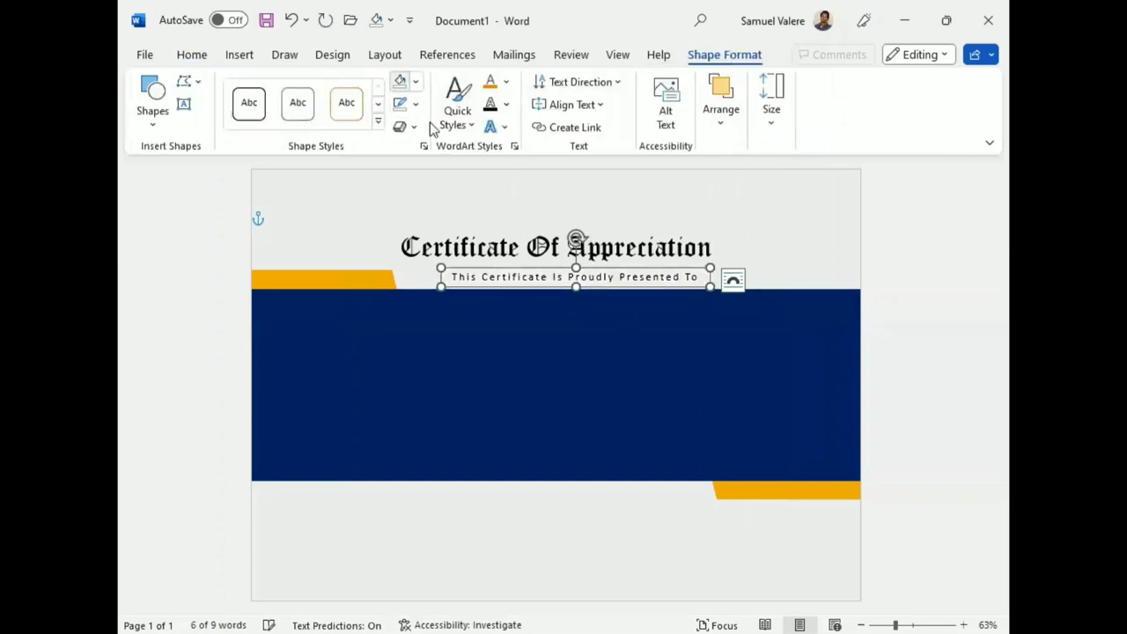
triple_click(561, 277)
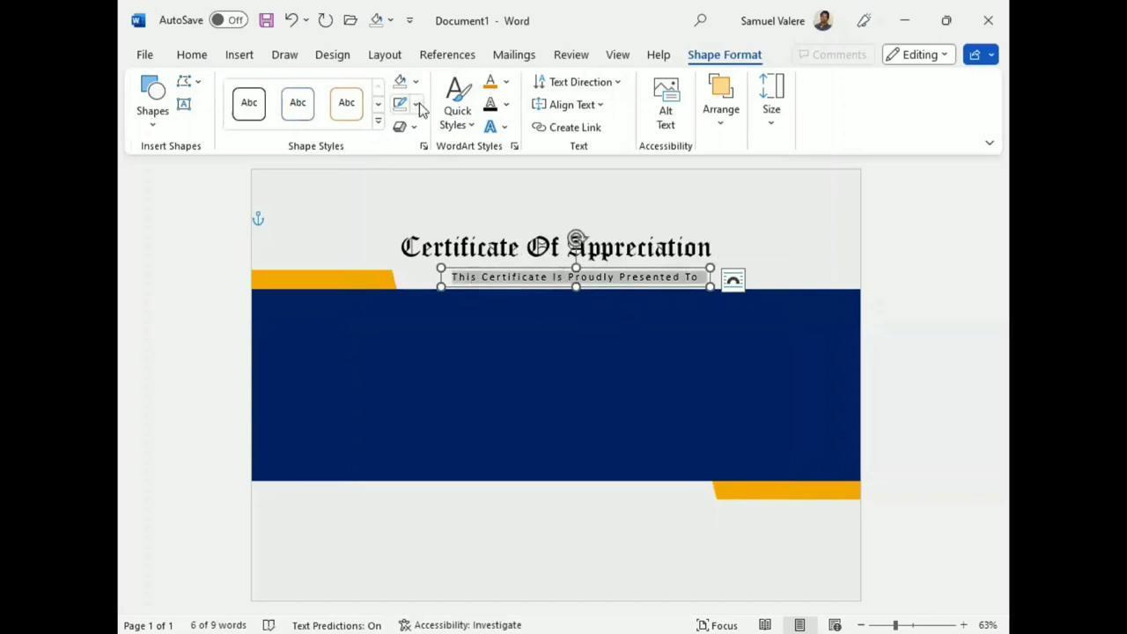
left_click(507, 82)
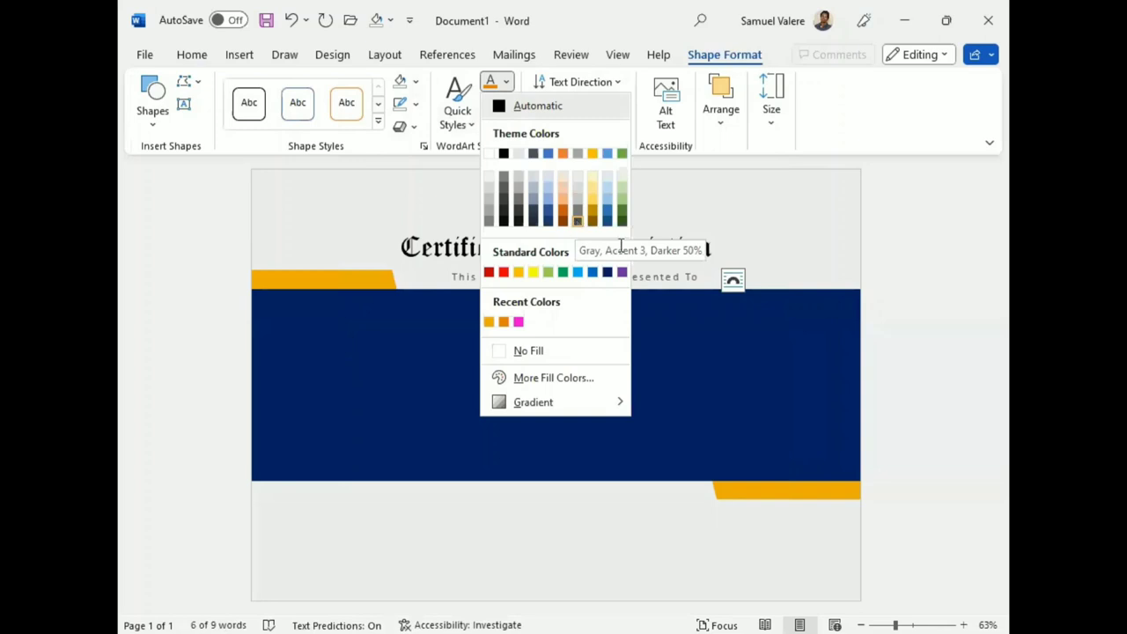
left_click(575, 221)
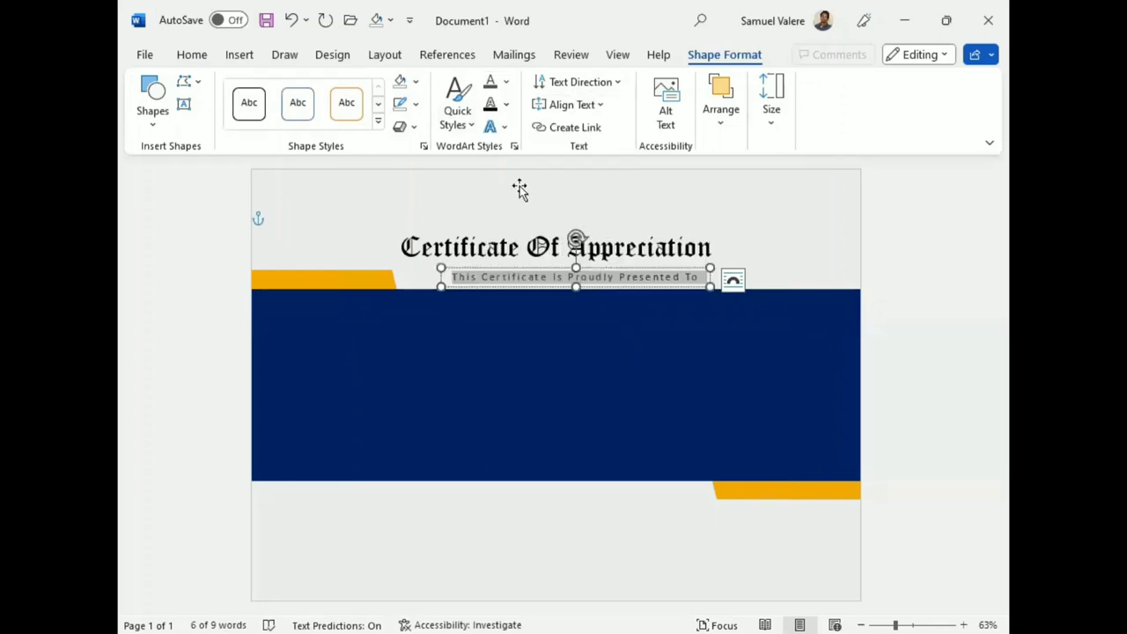
left_click(197, 56)
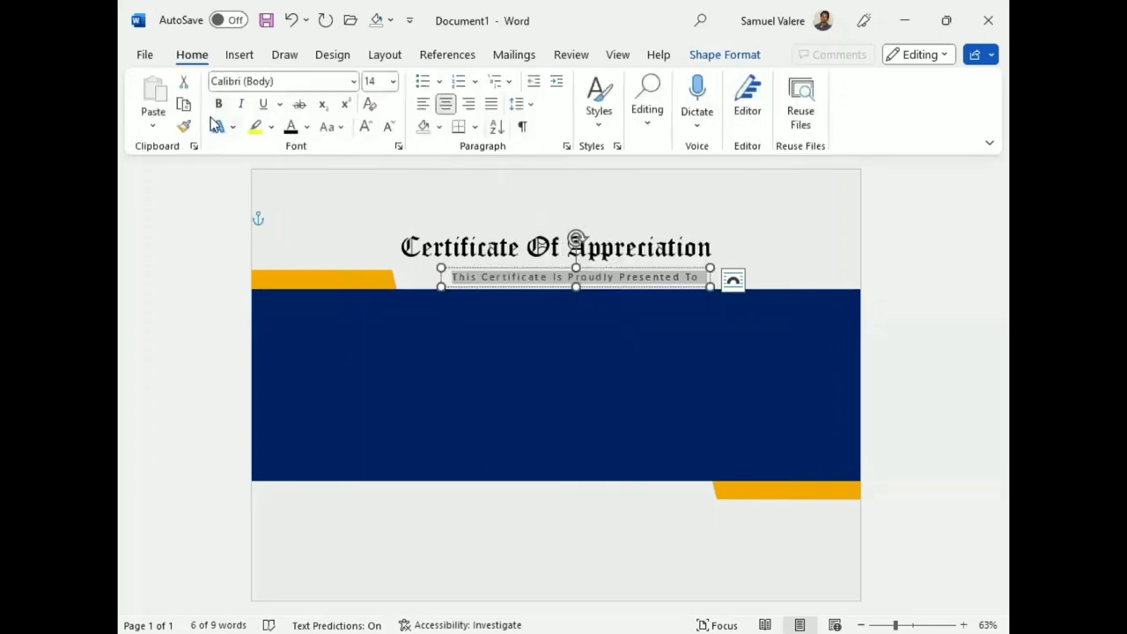
left_click(218, 104)
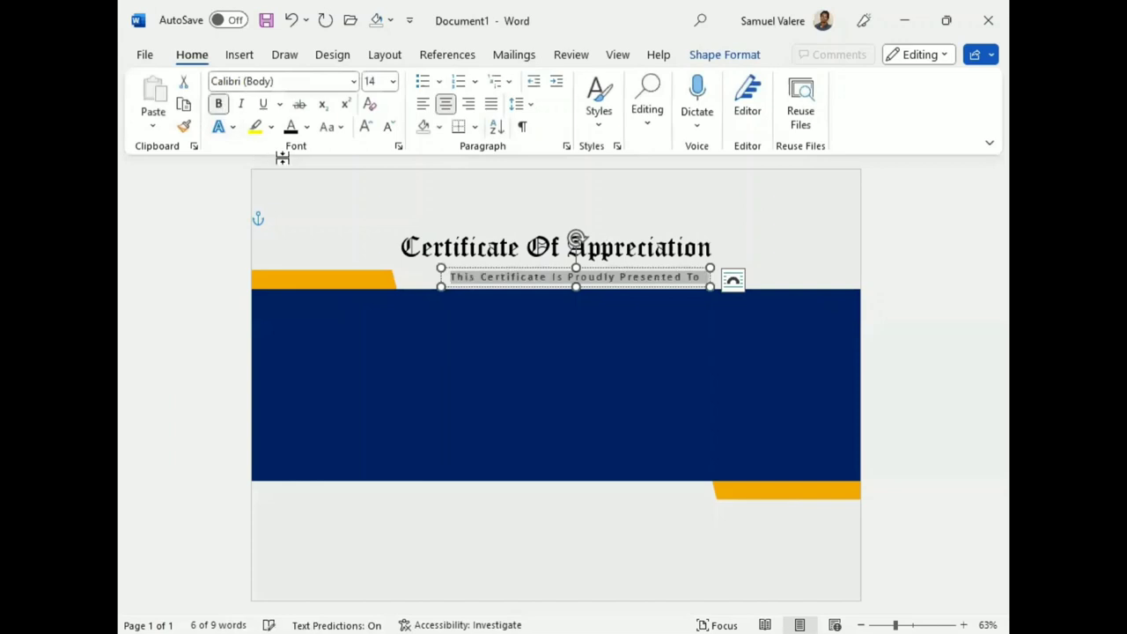
- Centre the presentation line under the title, then shift both boxes down together
left_click(603, 293)
left_click_drag(603, 293, 582, 278)
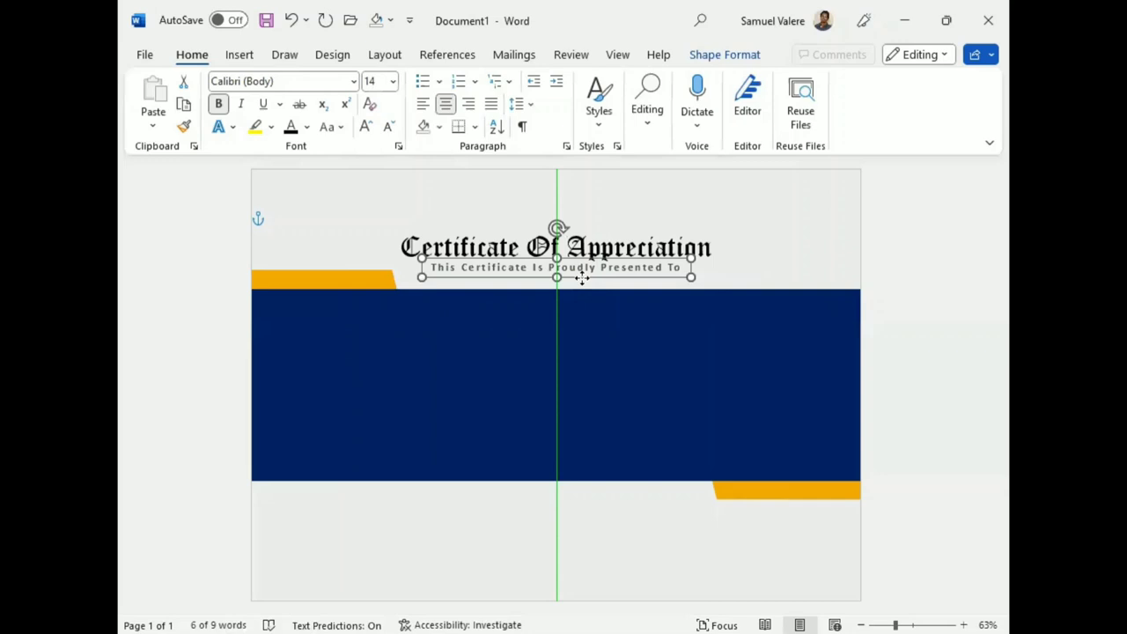
left_click_drag(582, 278, 583, 280)
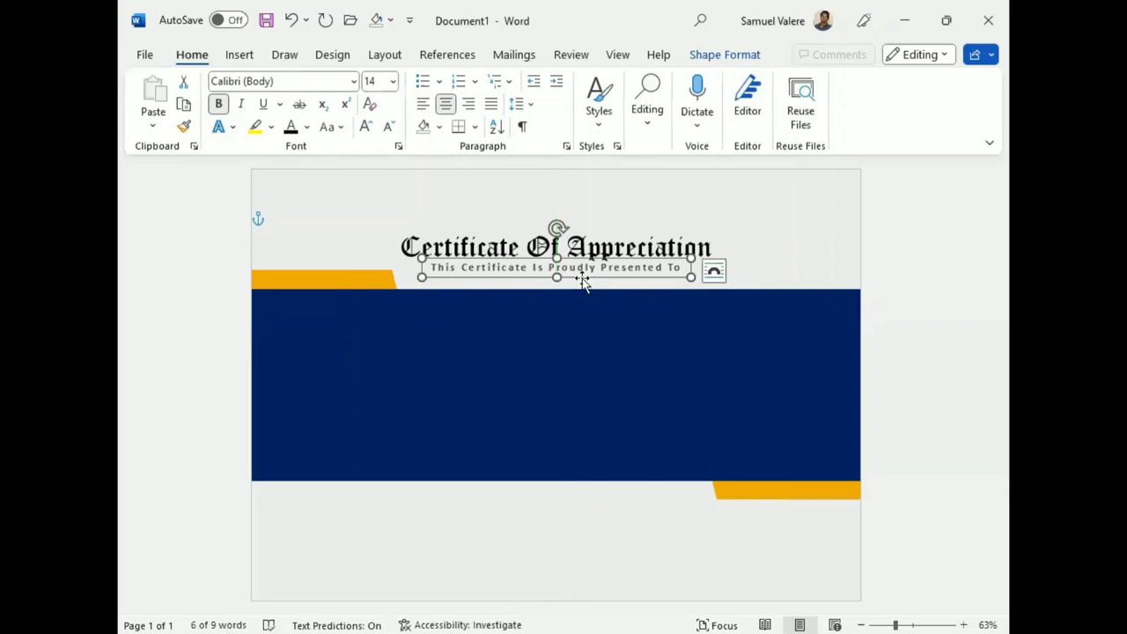
left_click(604, 250, "shift")
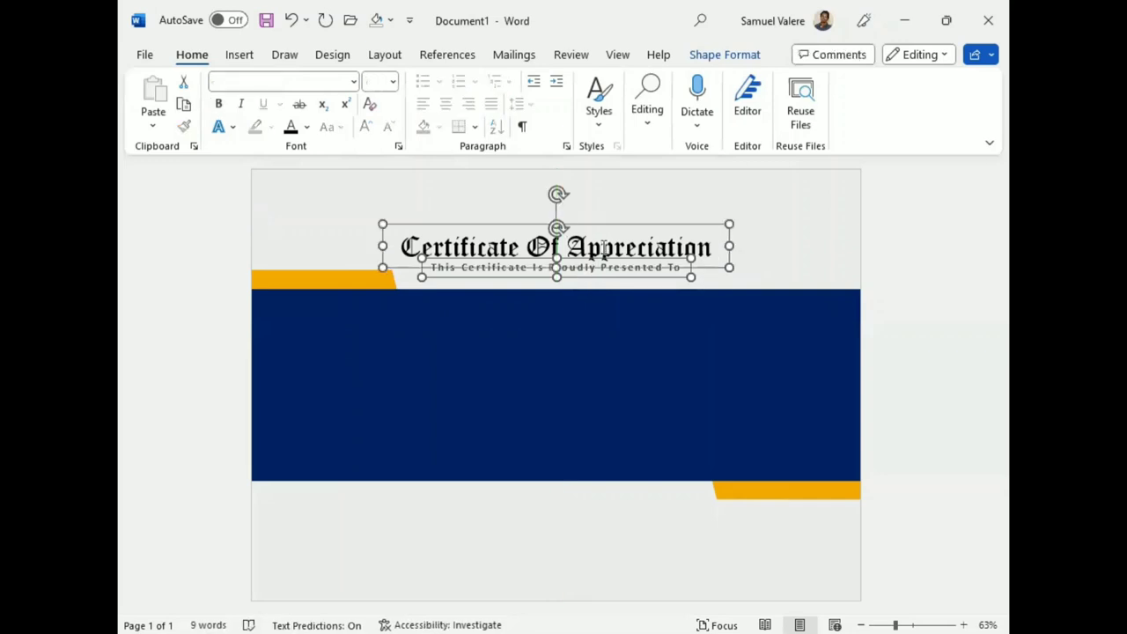
key("ctrl+Down")
key("ctrl+Down")
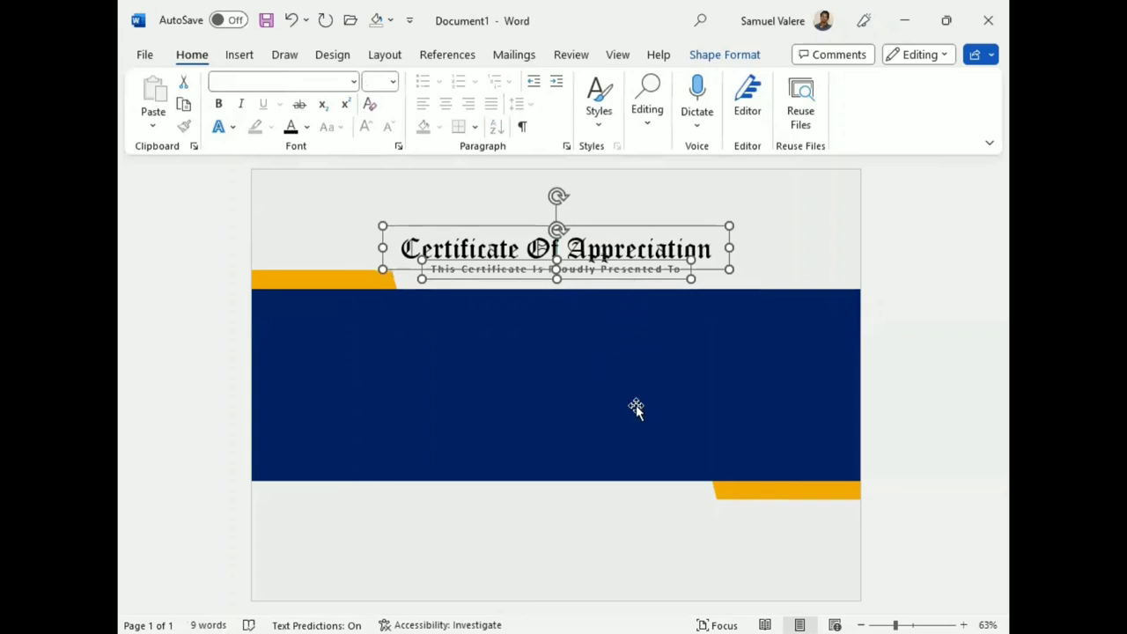
left_click(595, 526)
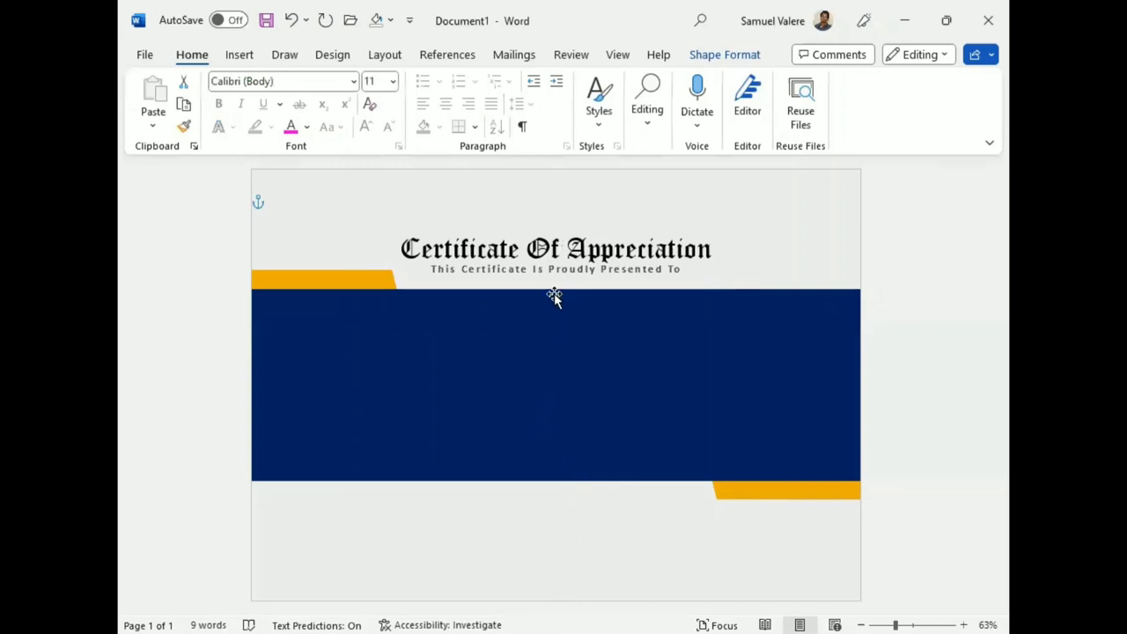
- Copy the title onto the navy band and replace its text with the recipient's name
left_click(566, 225)
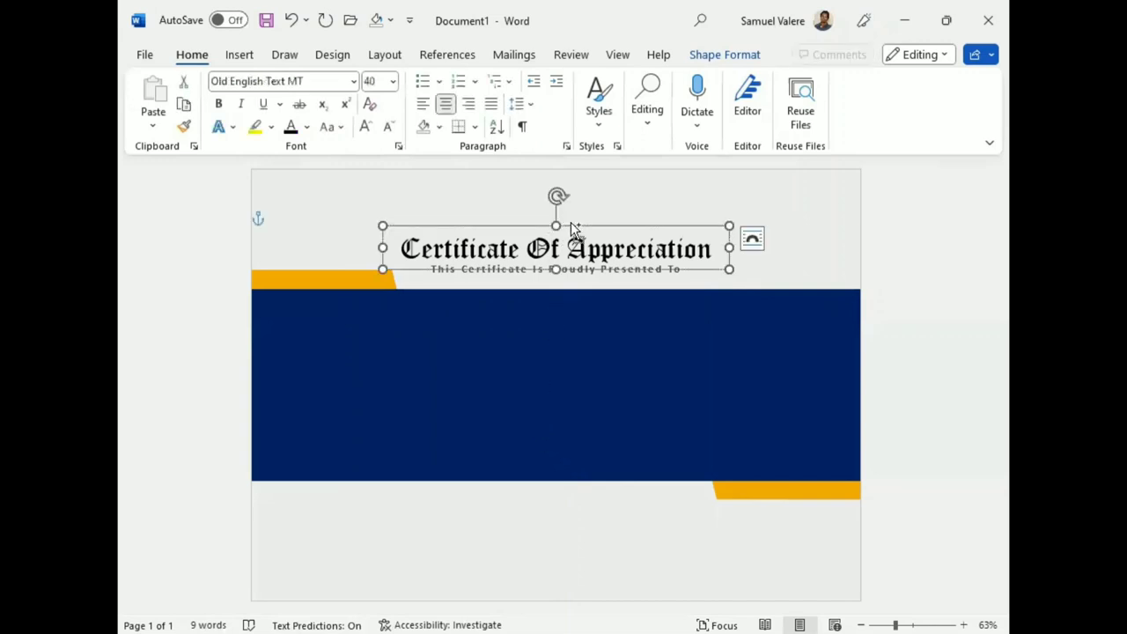
left_click_drag(571, 225, 579, 344)
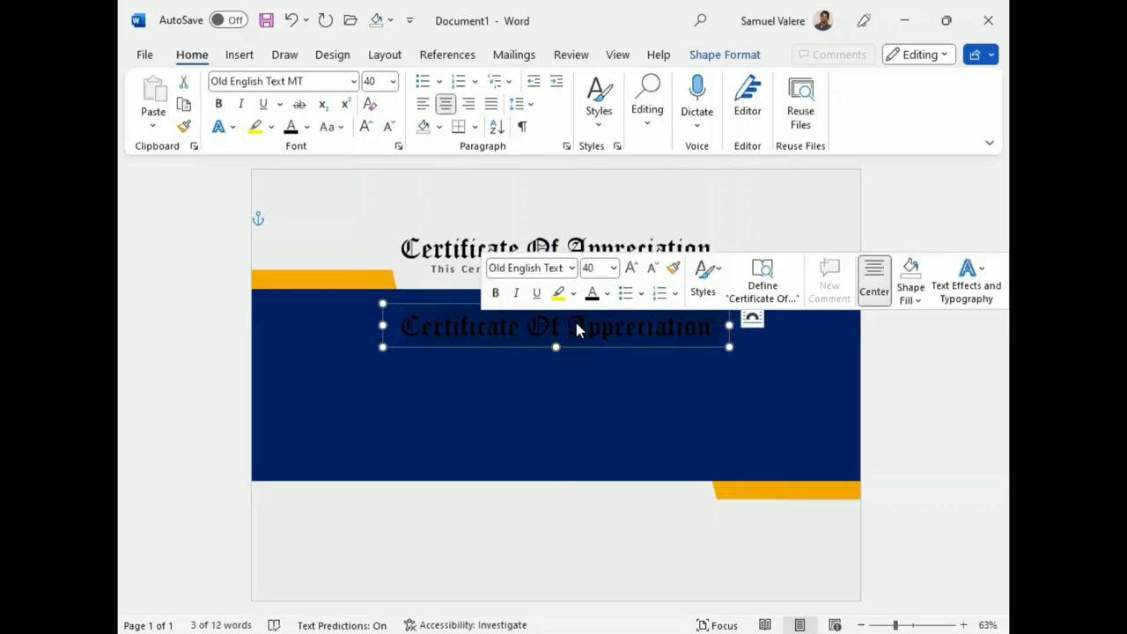
type("Elie")
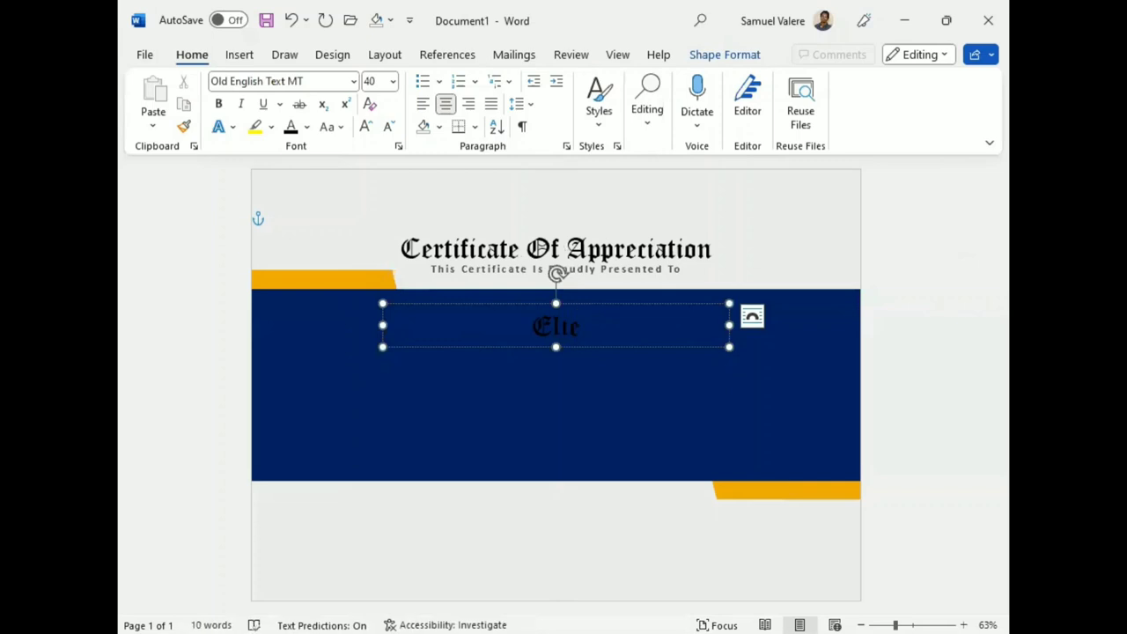
type("ze")
key("BackSpace")
type("er ")
type("Carus")
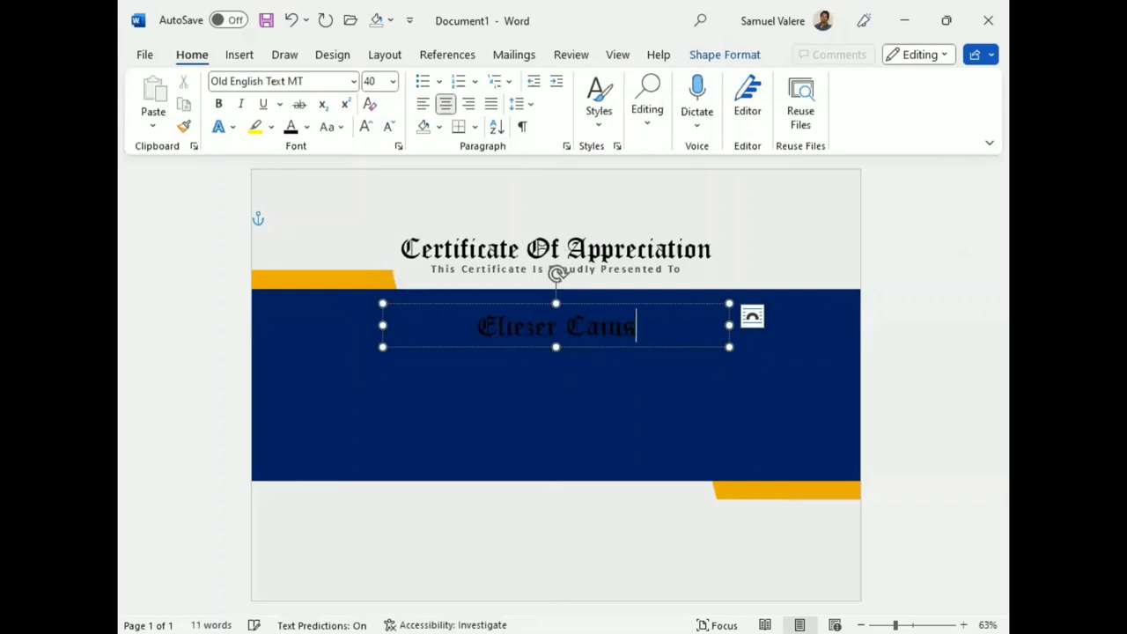
type("te")
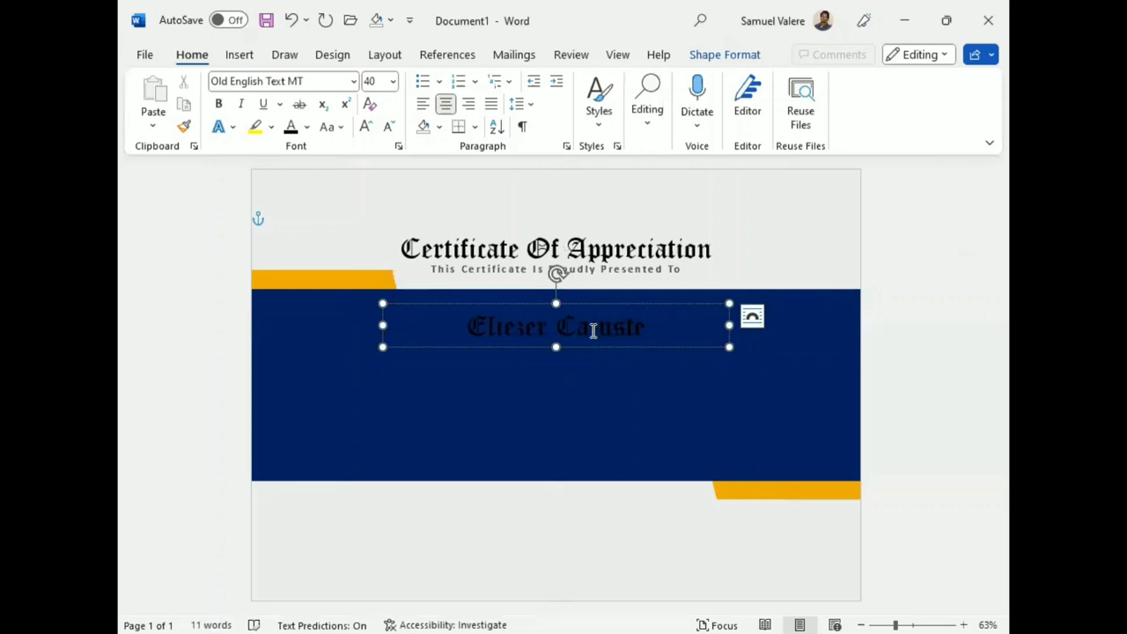
- Set the recipient's name in gold Edwardian Script ITC
triple_click(590, 333)
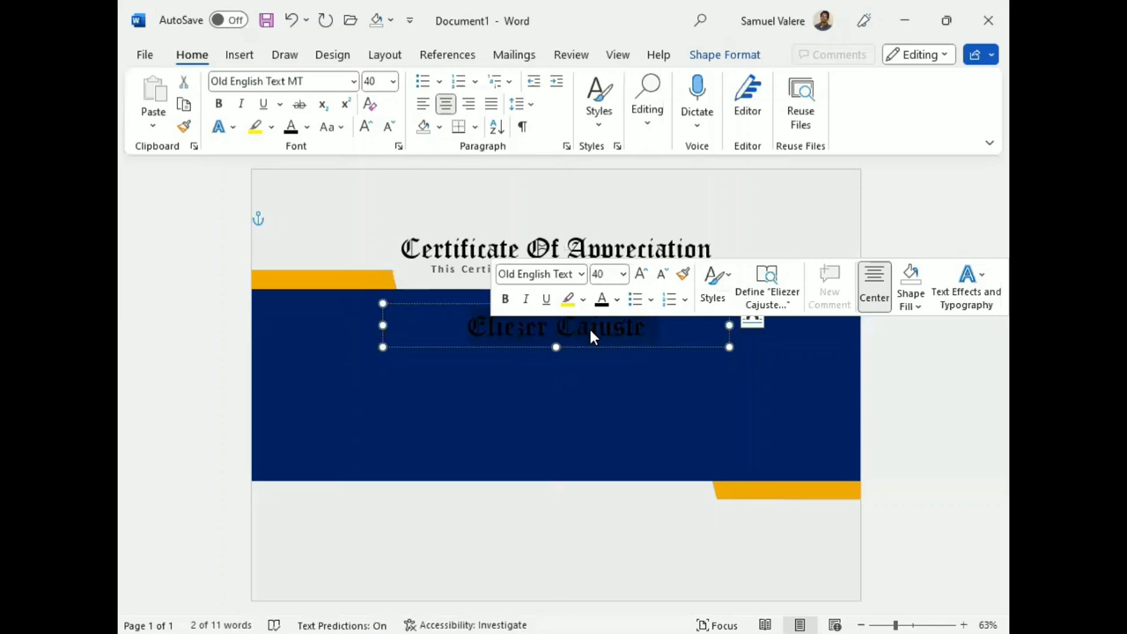
left_click(556, 273)
type("Edwardian Script")
key("Return")
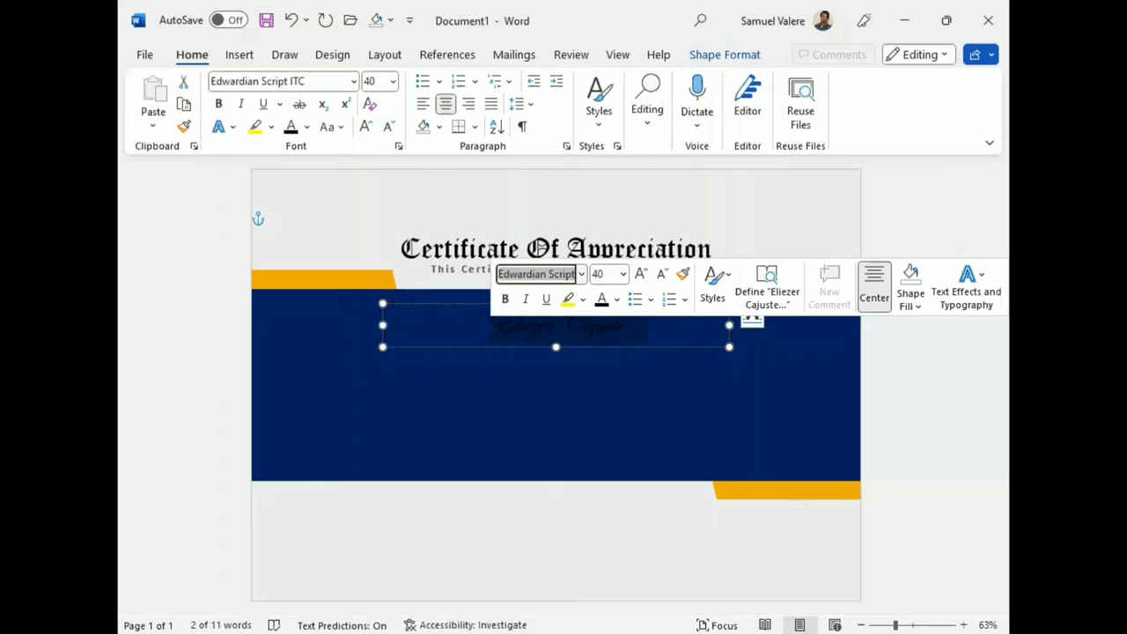
left_click(641, 274)
left_click(641, 273)
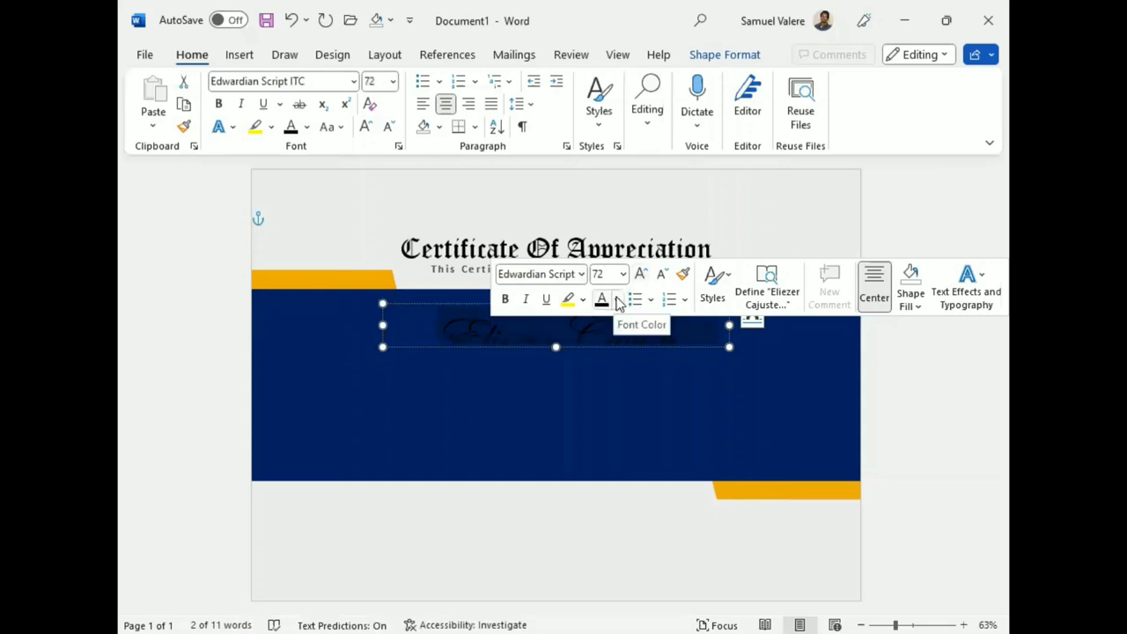
left_click(617, 301)
left_click(602, 540)
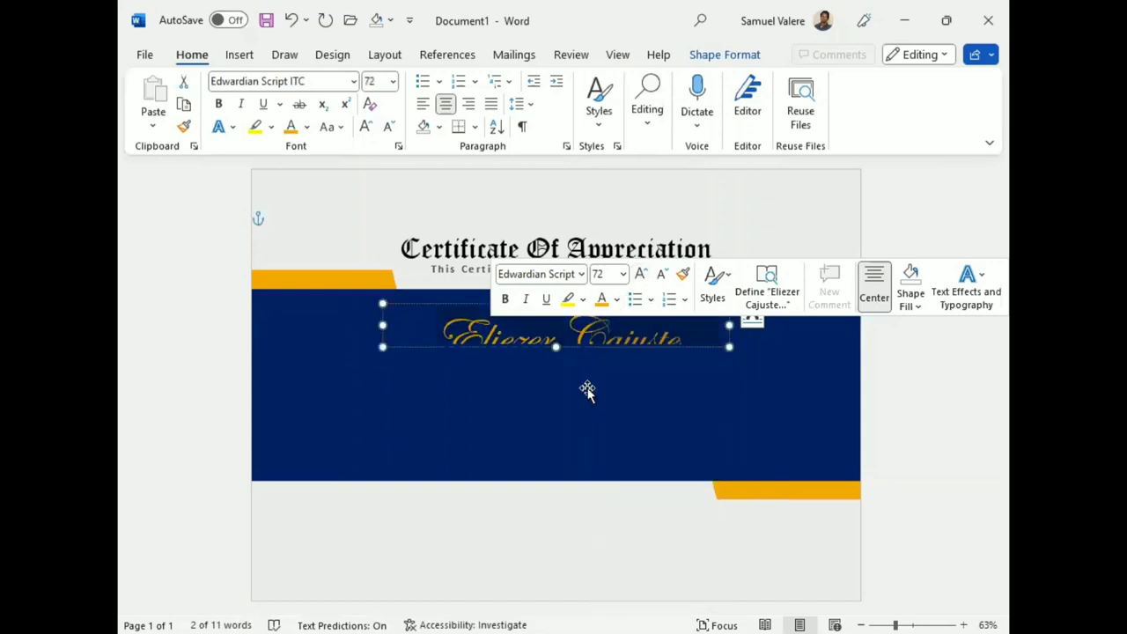
- Make the name box taller and set the name to size 60
left_click_drag(557, 347, 558, 374)
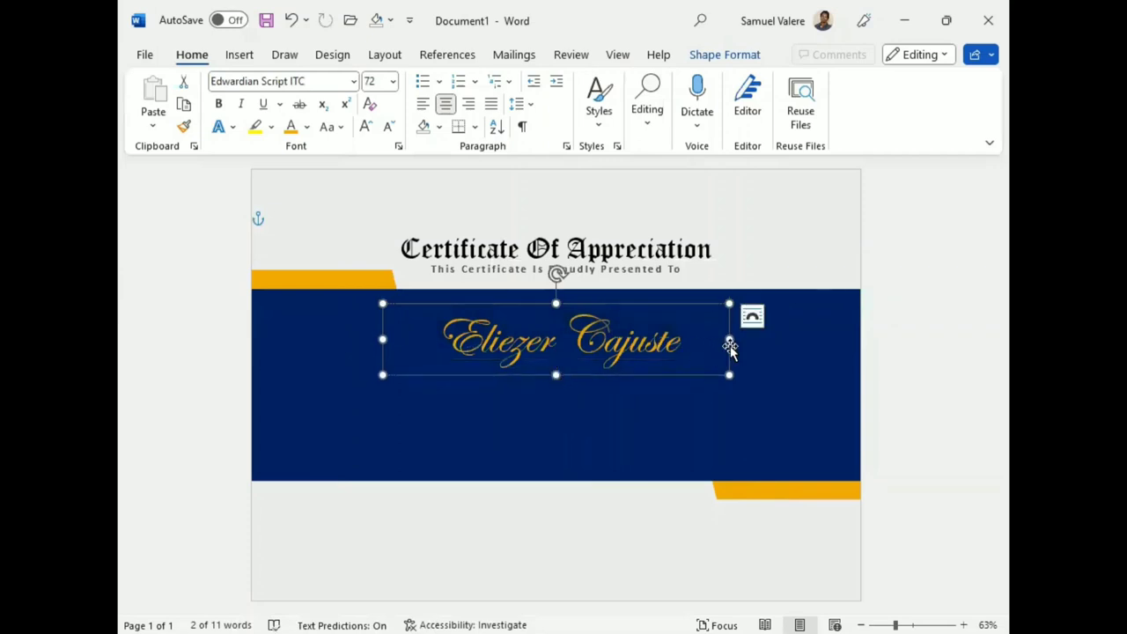
triple_click(606, 348)
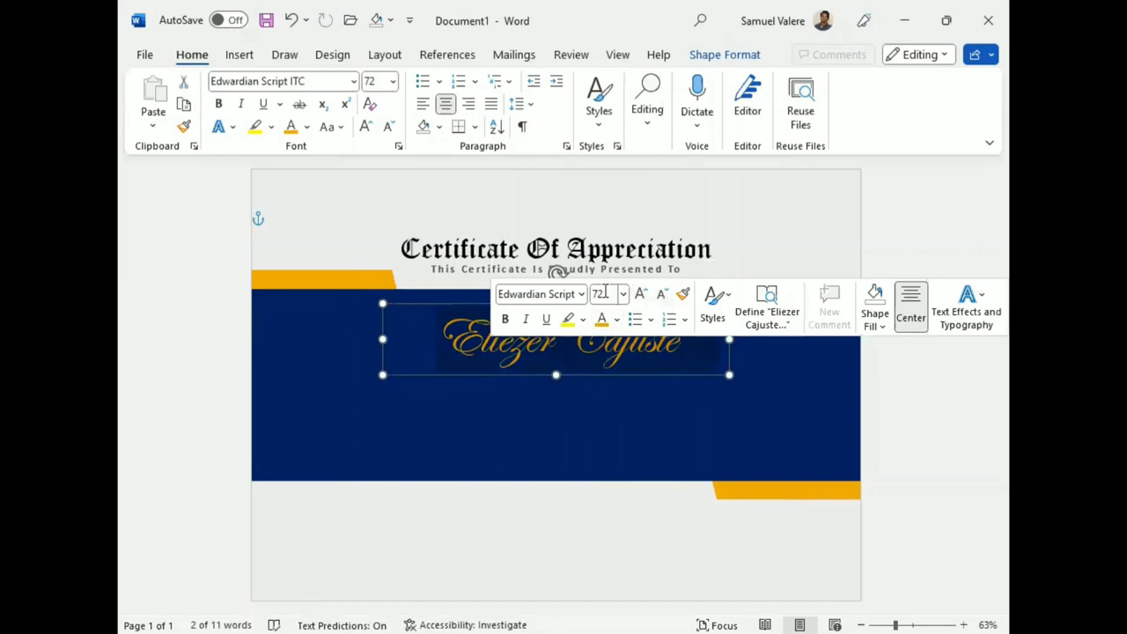
left_click(602, 294)
type("60")
key("Return")
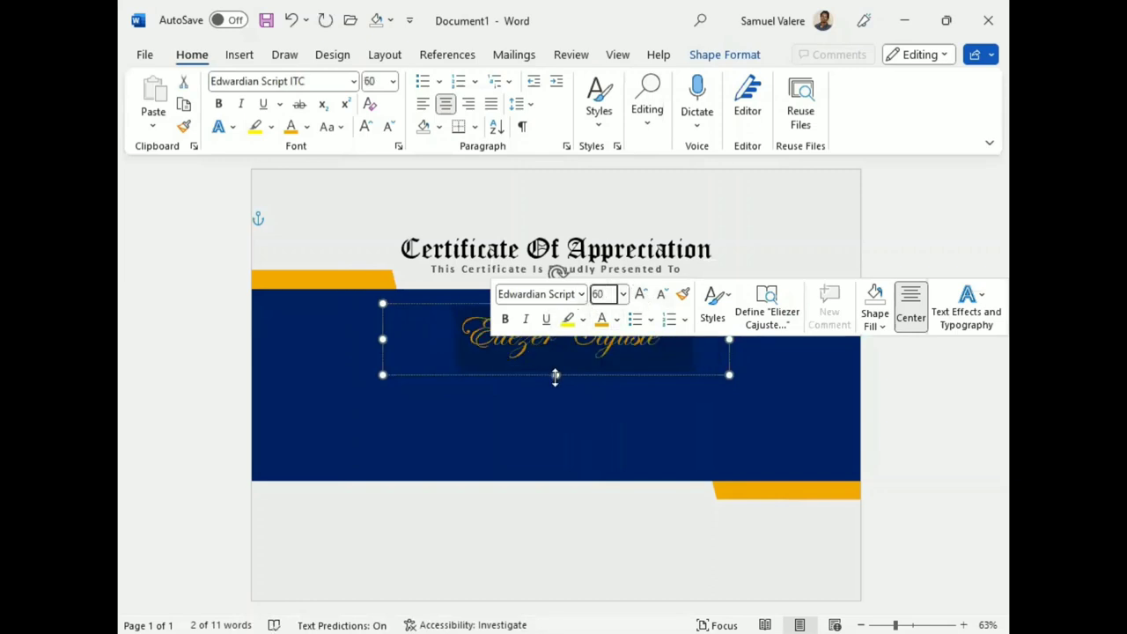
- Shrink the name box to fit the text and centre it on the navy band
left_click_drag(556, 377, 556, 364)
left_click_drag(730, 333, 620, 335)
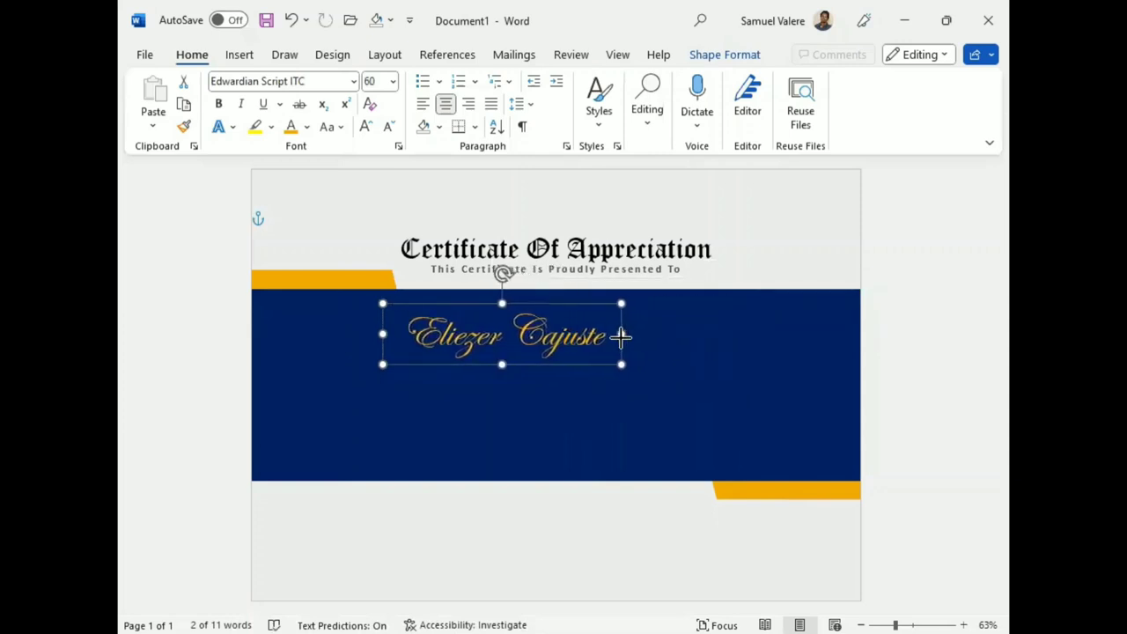
mouse_move(528, 366)
left_mouse_down()
mouse_move(584, 365)
mouse_move(588, 349)
left_mouse_up()
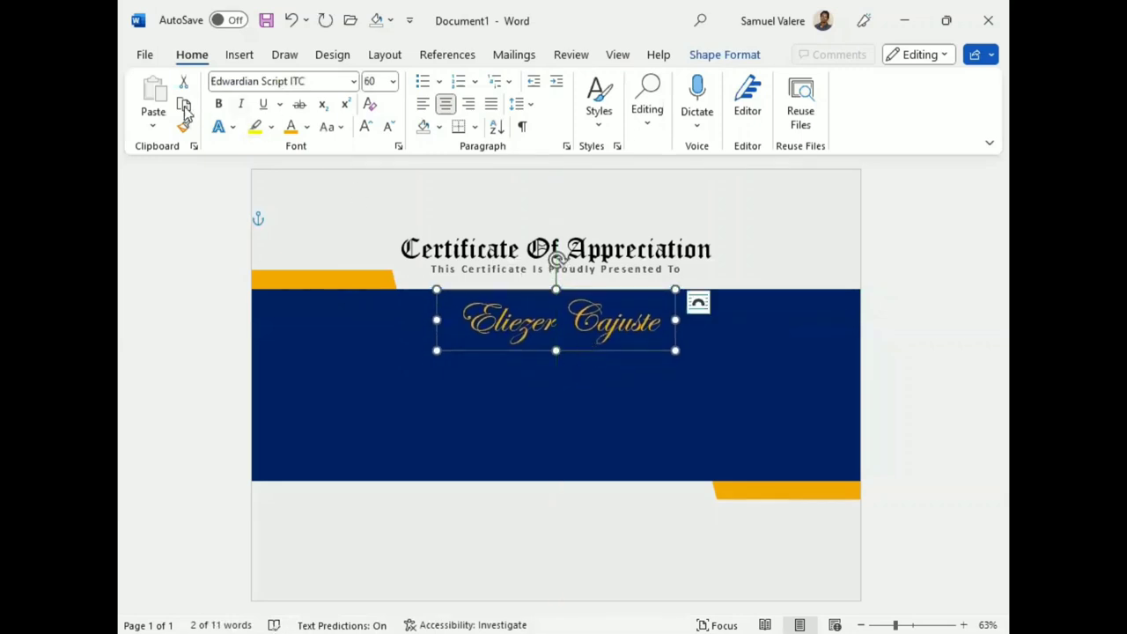
- Draw a rectangle below the name and paste the appreciation paragraph into it
left_click(233, 57)
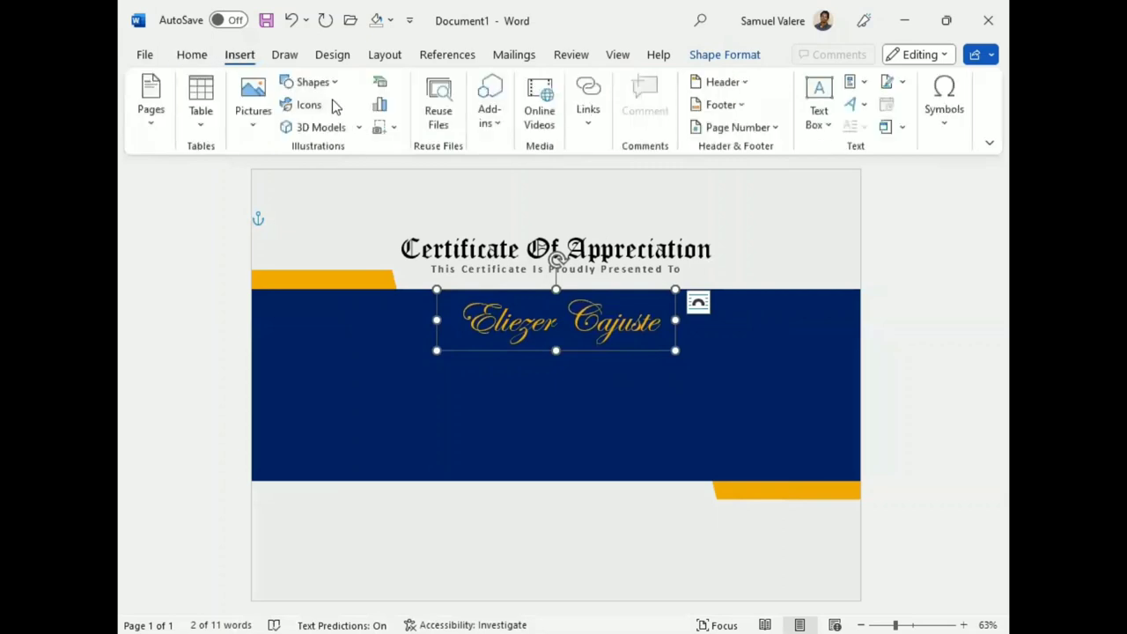
left_click(310, 82)
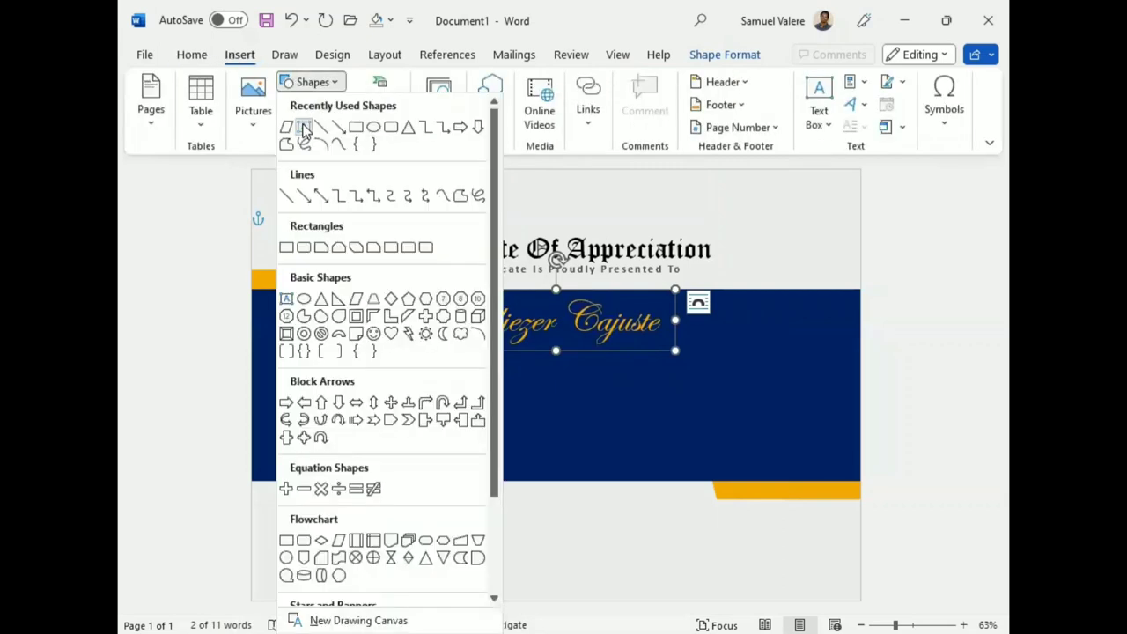
left_click(304, 129)
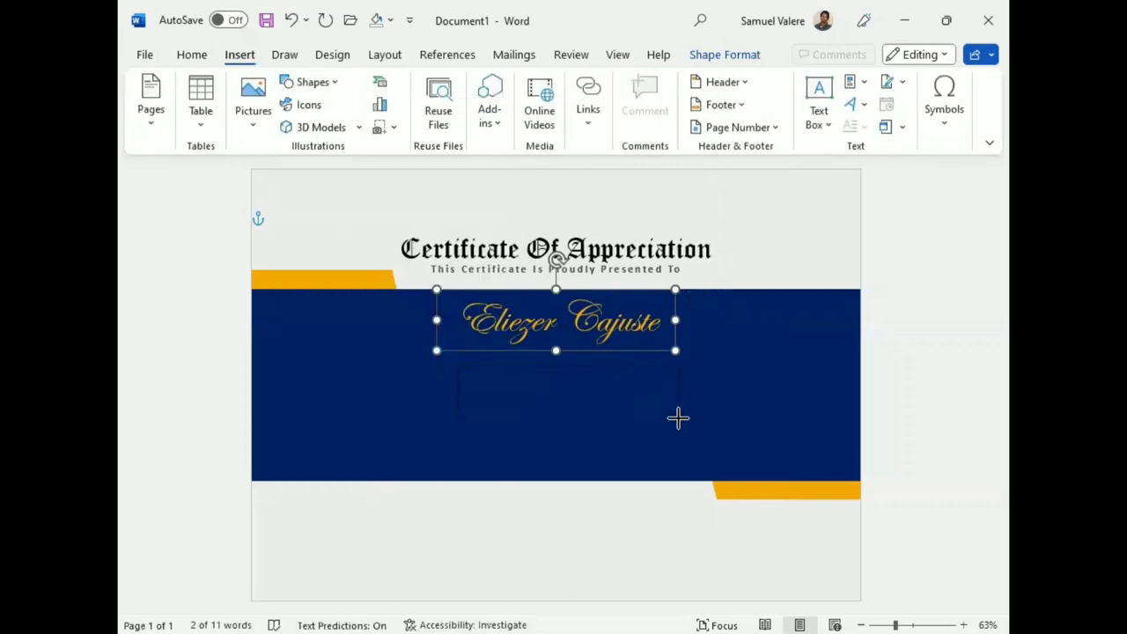
left_click_drag(660, 418, 678, 420)
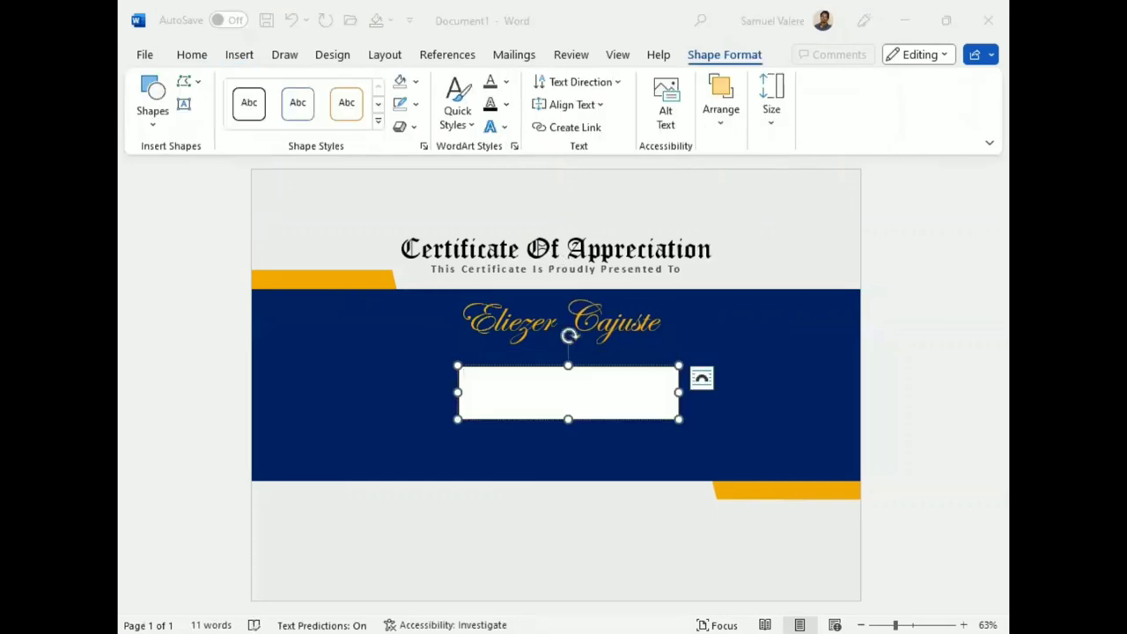
left_click(566, 397)
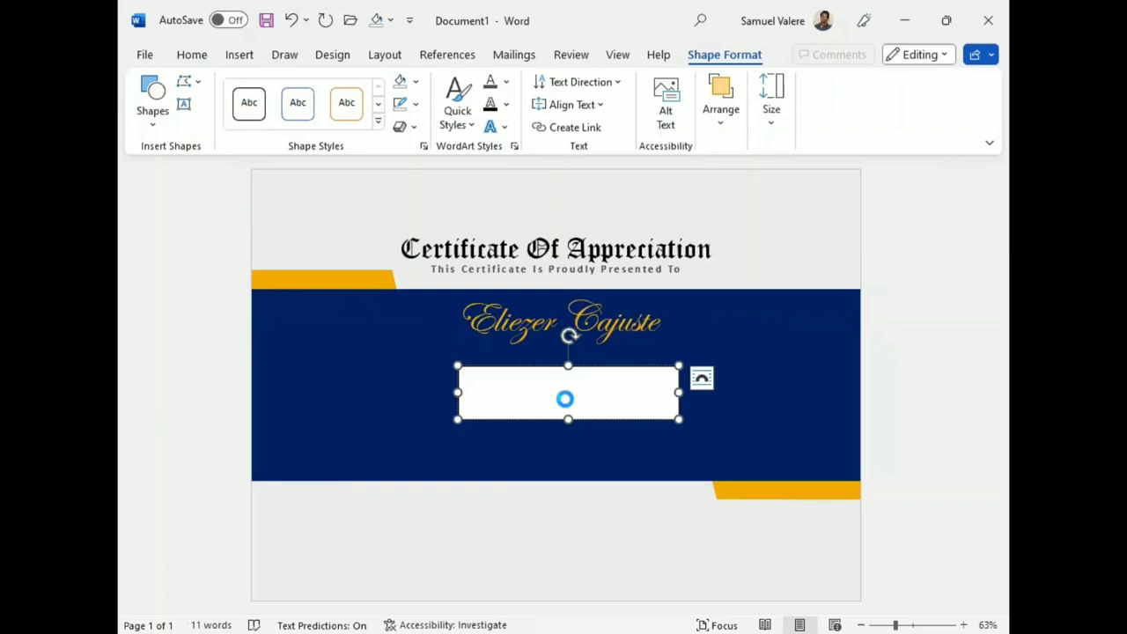
type("Only an exemplary employee inspires his boss on a daily basis. You are that employee. Thank you for setting such a great example for everyone in our company!")
- Centre the paragraph in Times New Roman 14 and widen its box so lines fit
triple_click(515, 384)
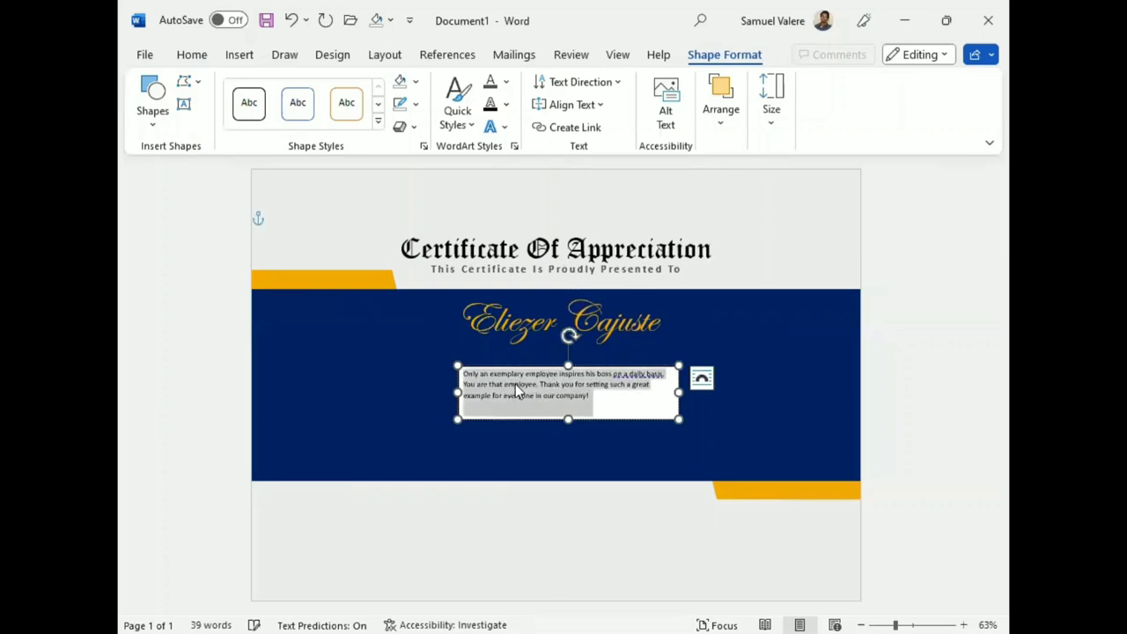
left_click(242, 56)
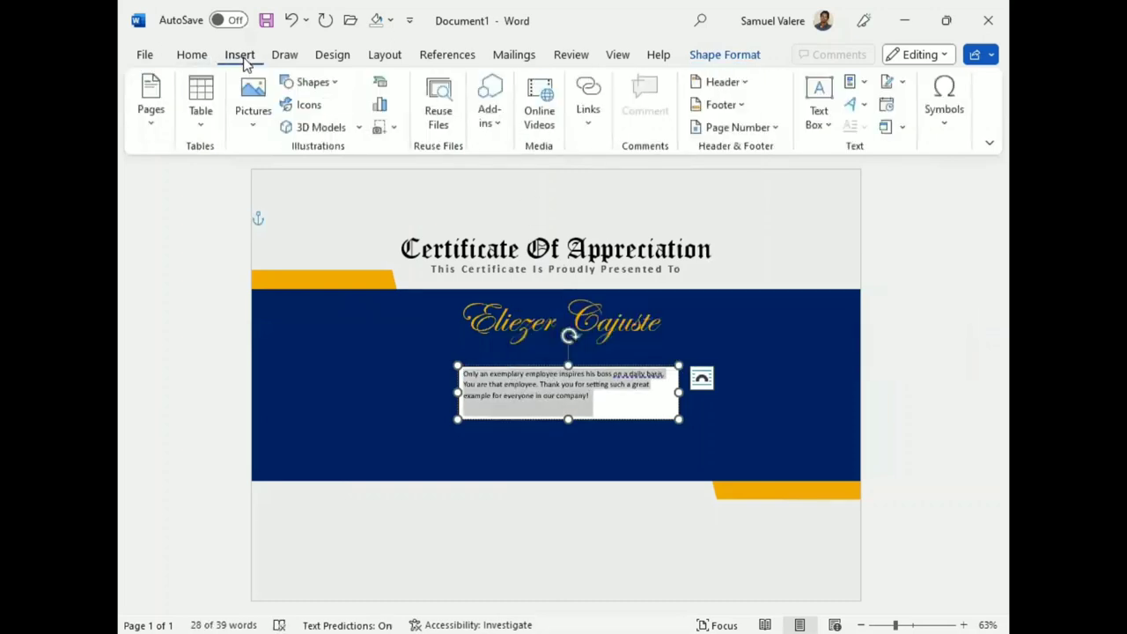
left_click(192, 56)
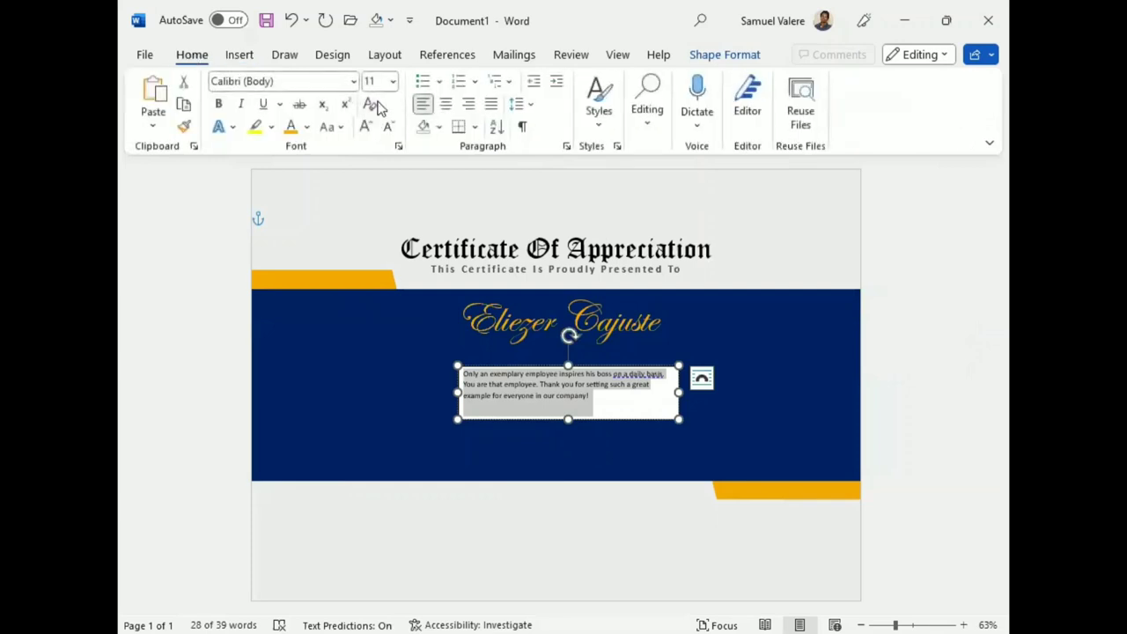
left_click(446, 105)
left_click(316, 81)
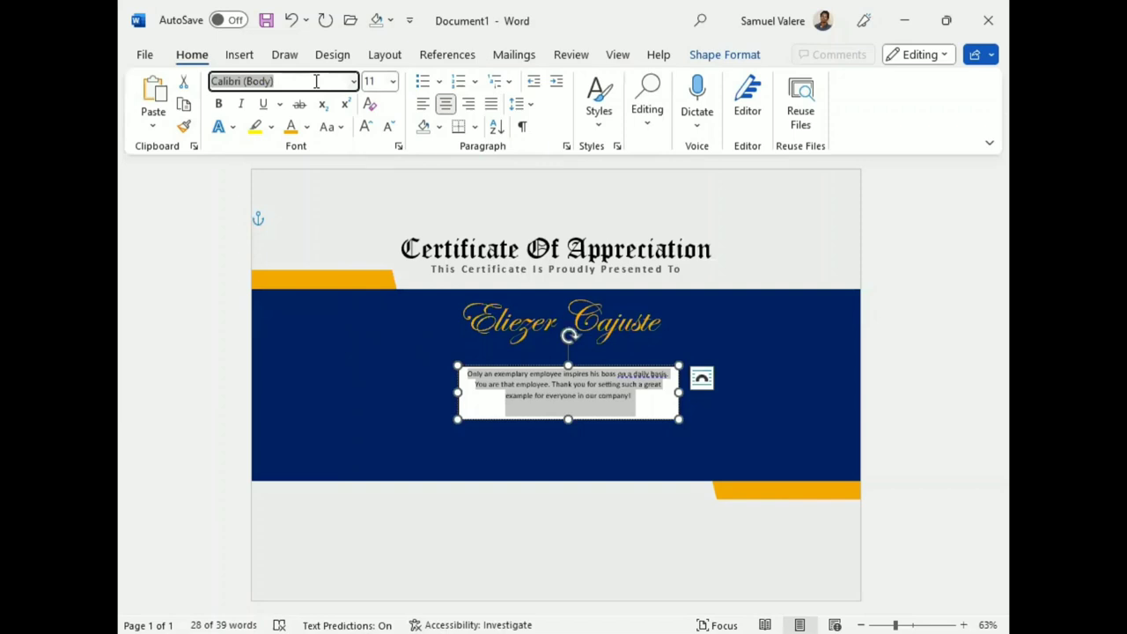
type("Times New Roman")
key("Return")
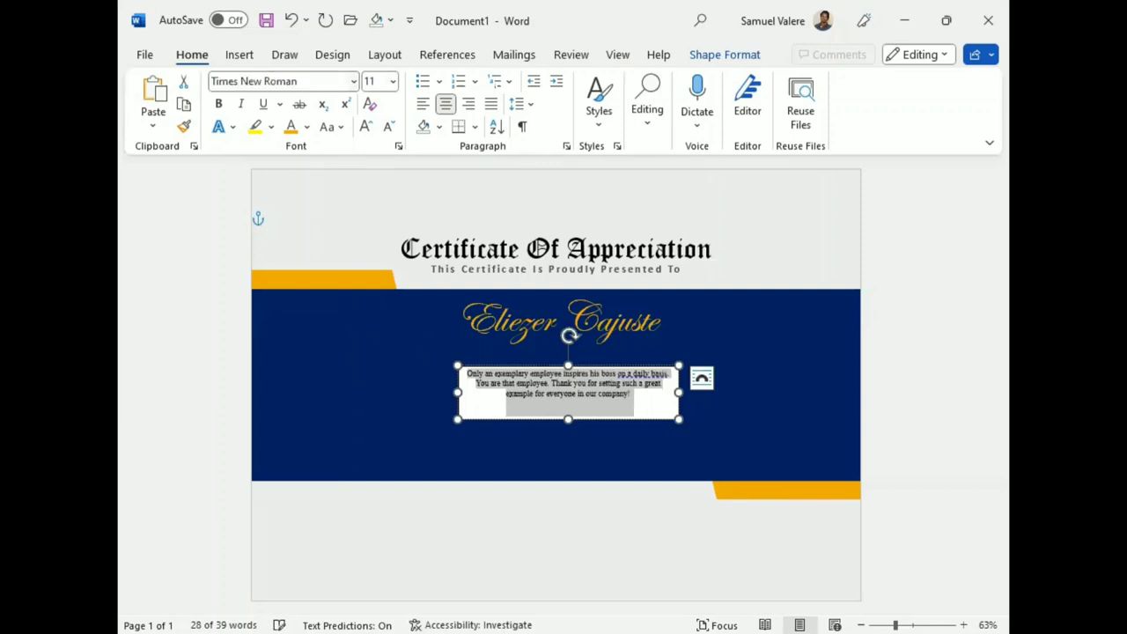
left_click(366, 126)
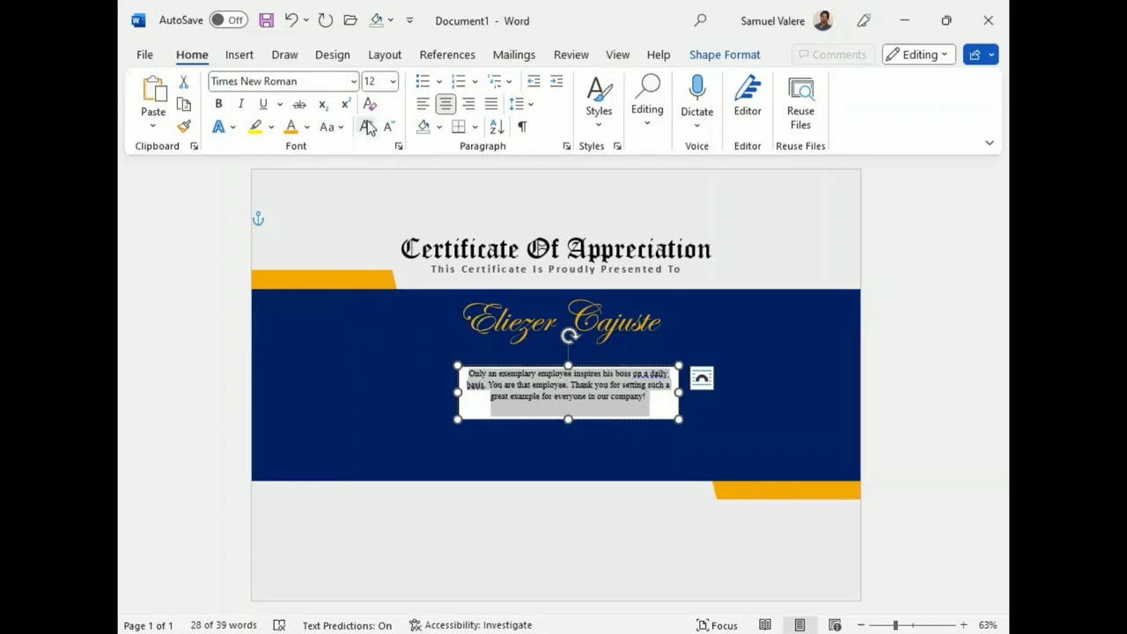
left_click(366, 127)
left_click_drag(679, 392, 781, 385)
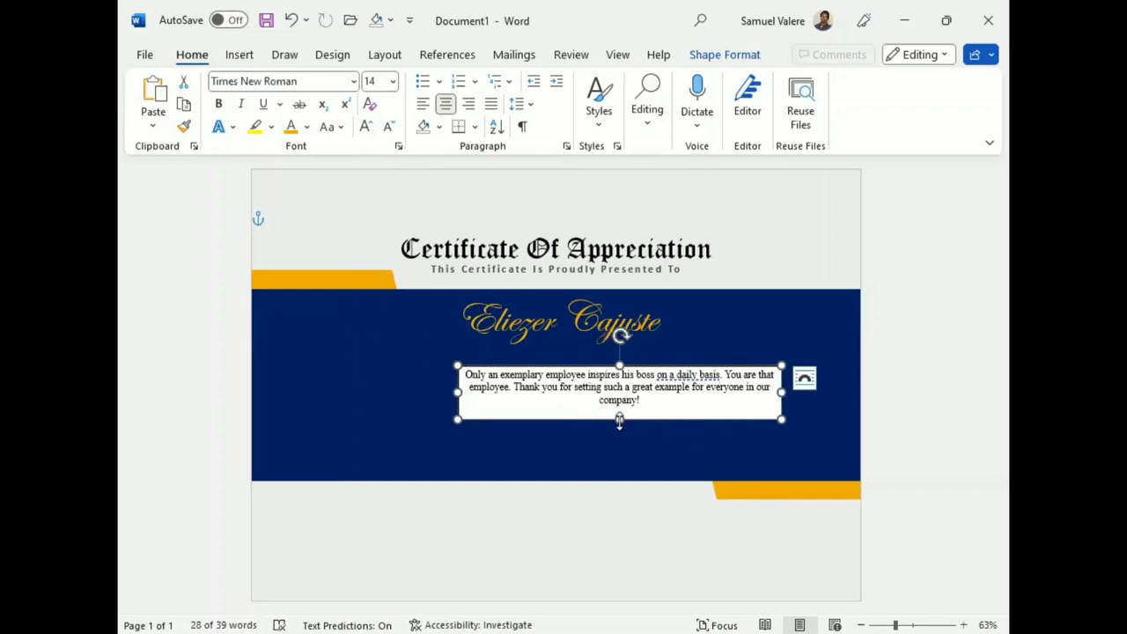
left_click_drag(620, 419, 576, 403)
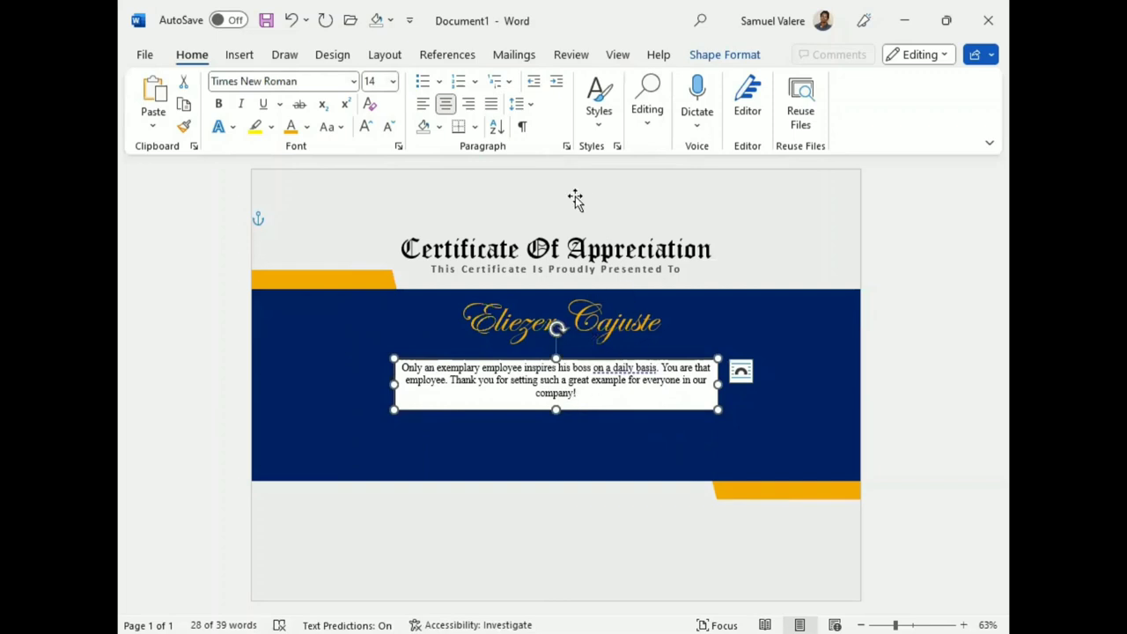
- Remove the text box's white fill and dismiss the conciseness suggestion
left_click(718, 54)
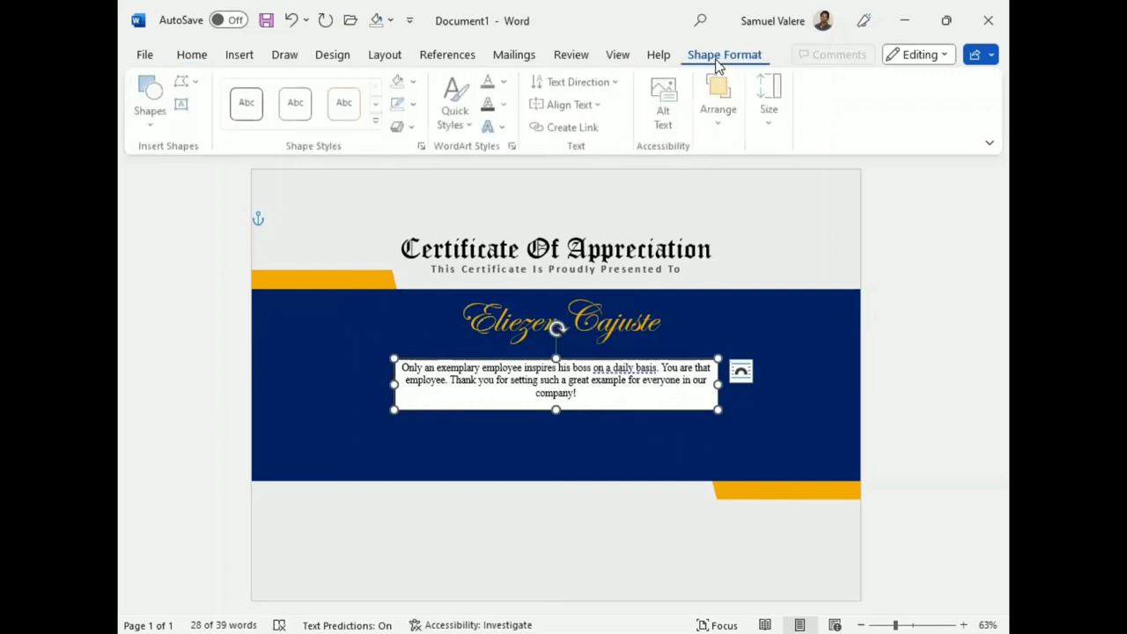
left_click(399, 82)
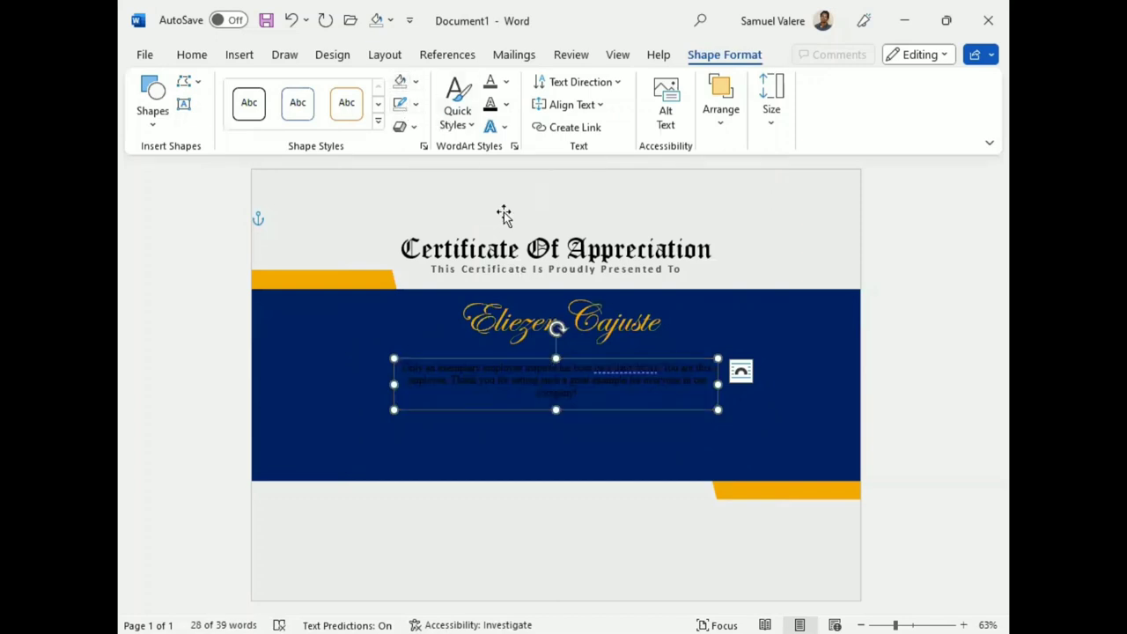
left_click(619, 372)
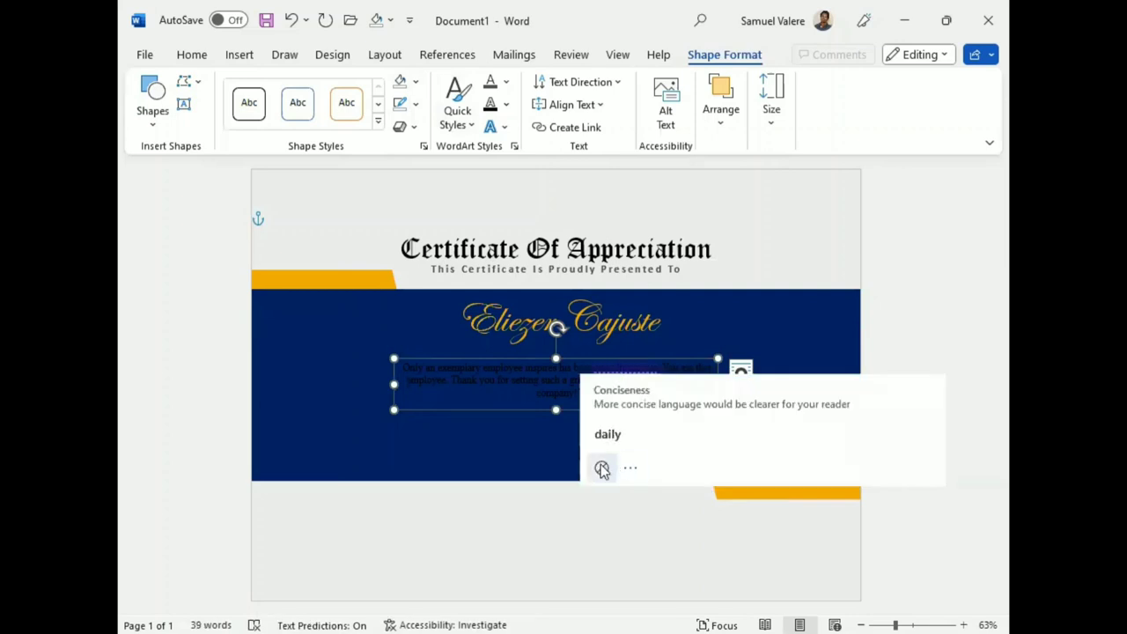
left_click(601, 470)
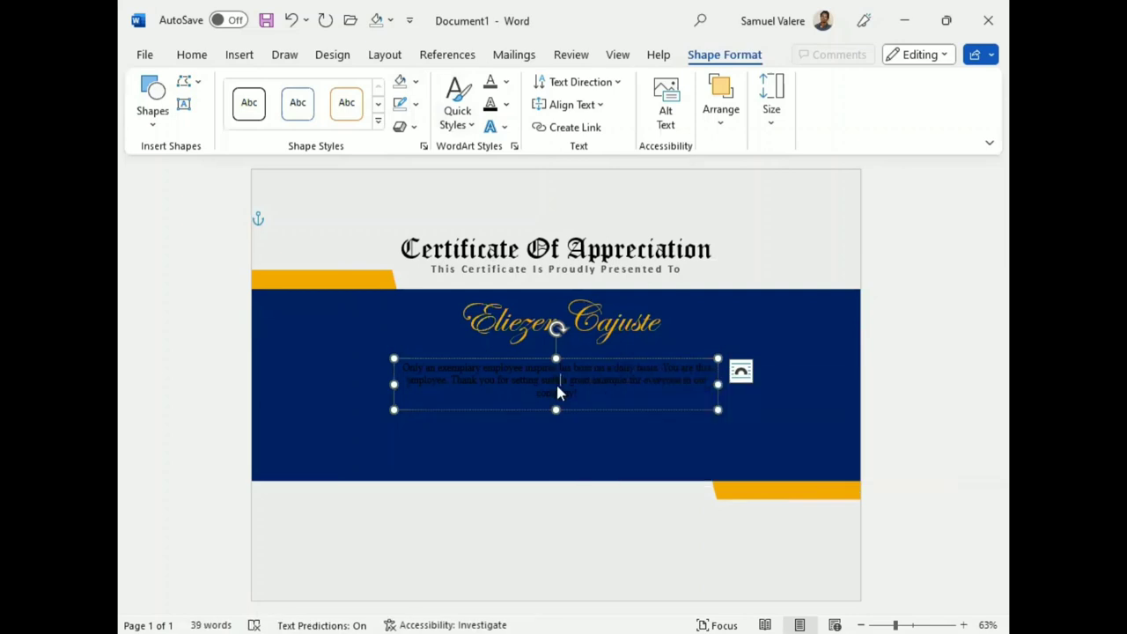
- Make the paragraph text white and set it in Georgia
triple_click(556, 381)
left_click(683, 355)
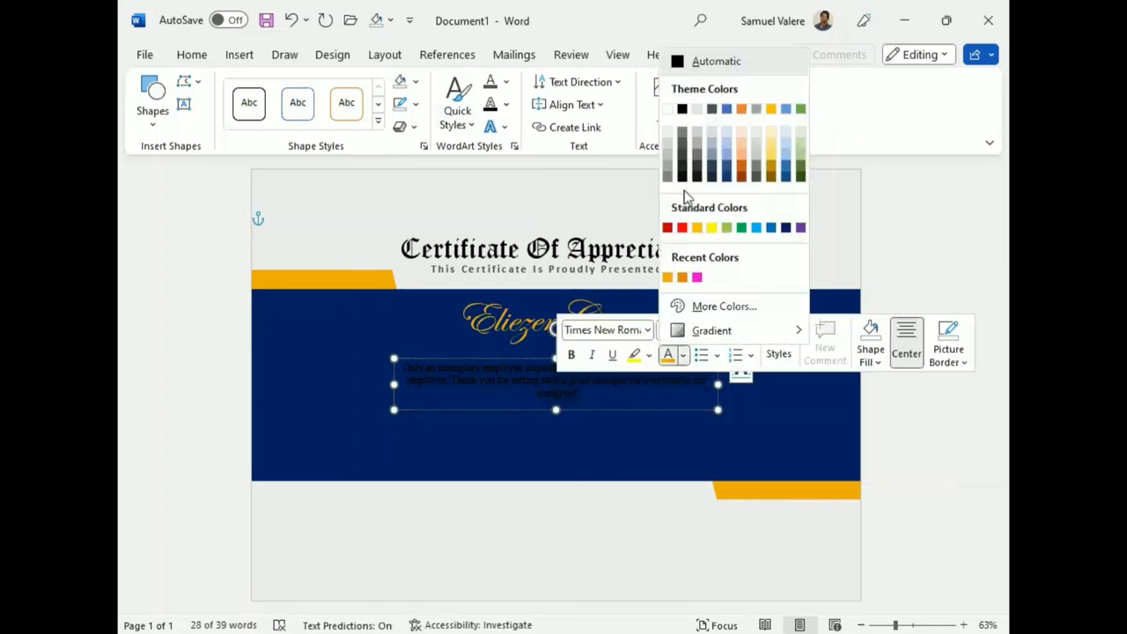
left_click(667, 110)
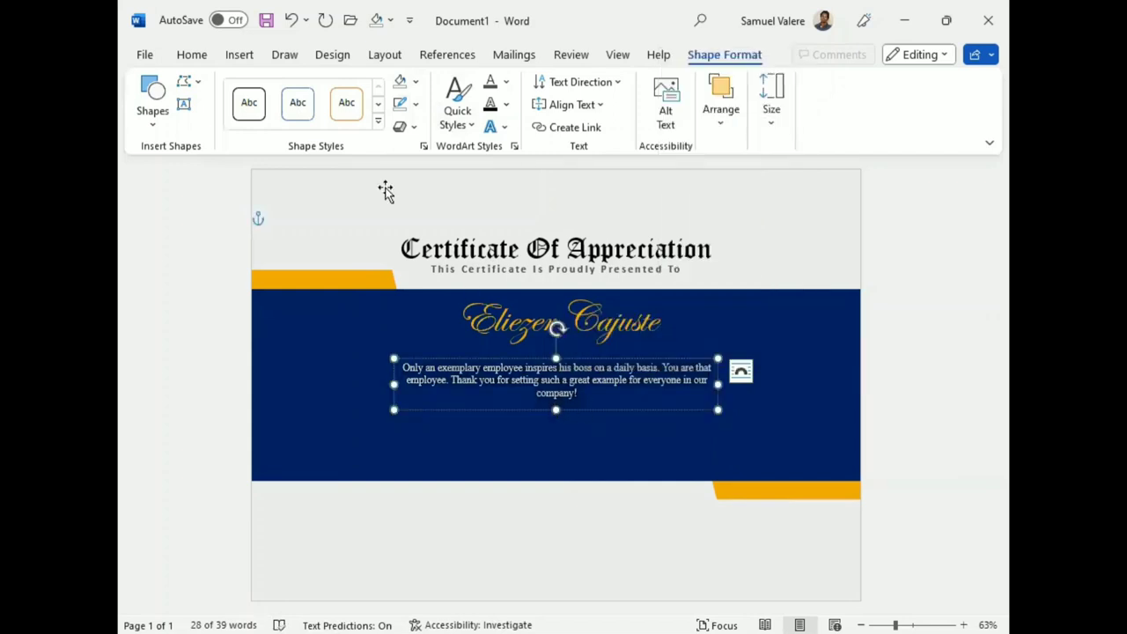
left_click(192, 56)
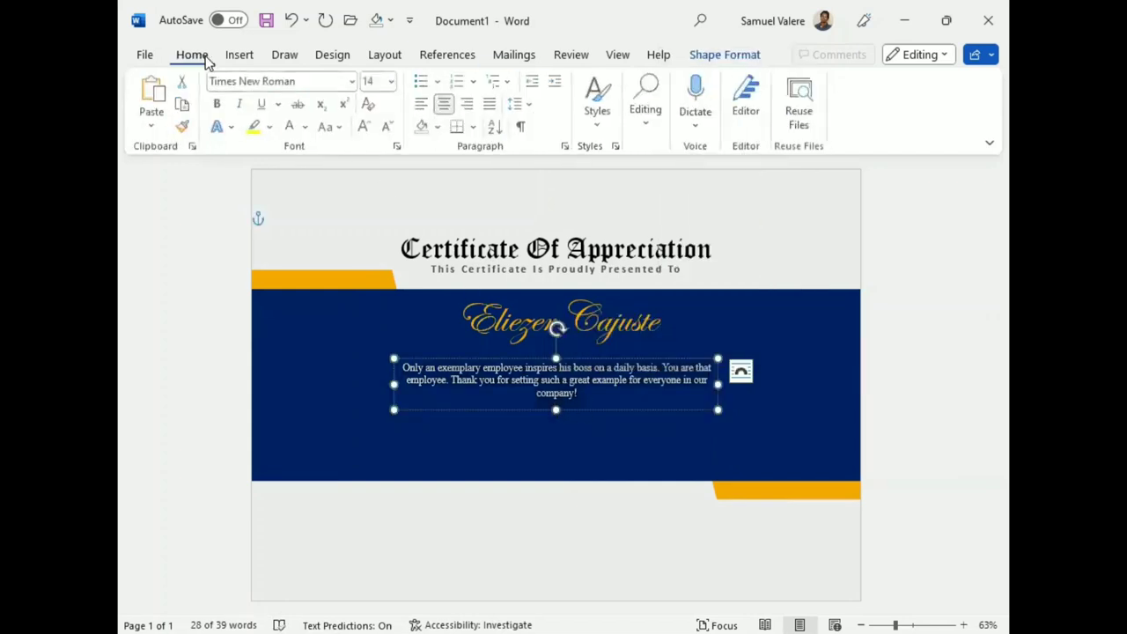
left_click(307, 81)
type("Georgia")
key("Return")
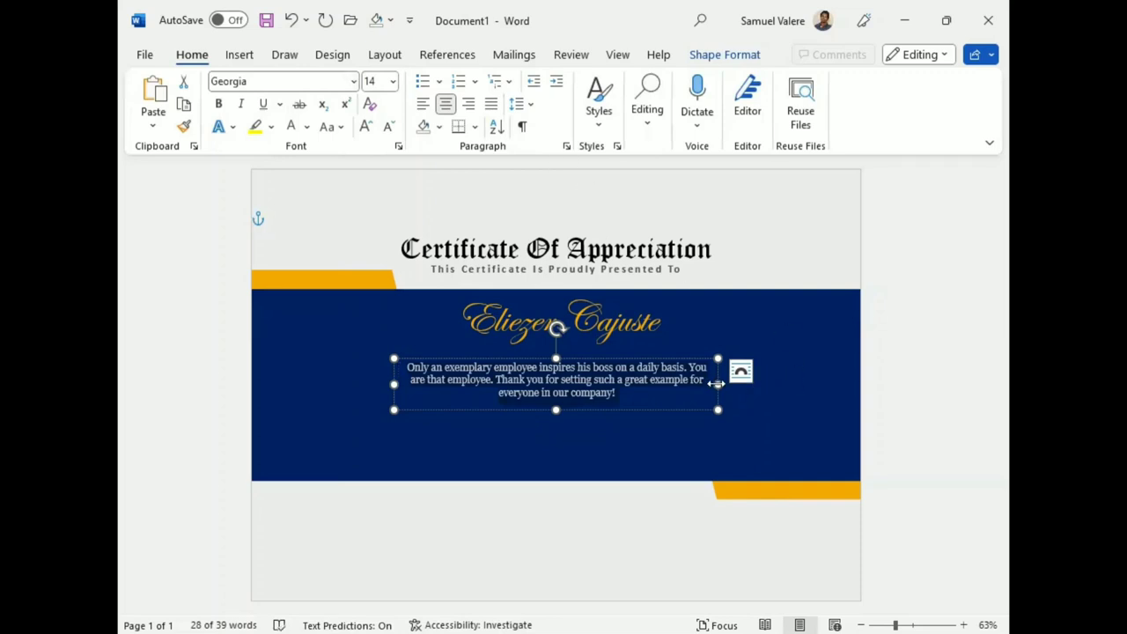
- Widen and centre the paragraph box, lower the name slightly, and place a copy below
left_click_drag(717, 384, 744, 383)
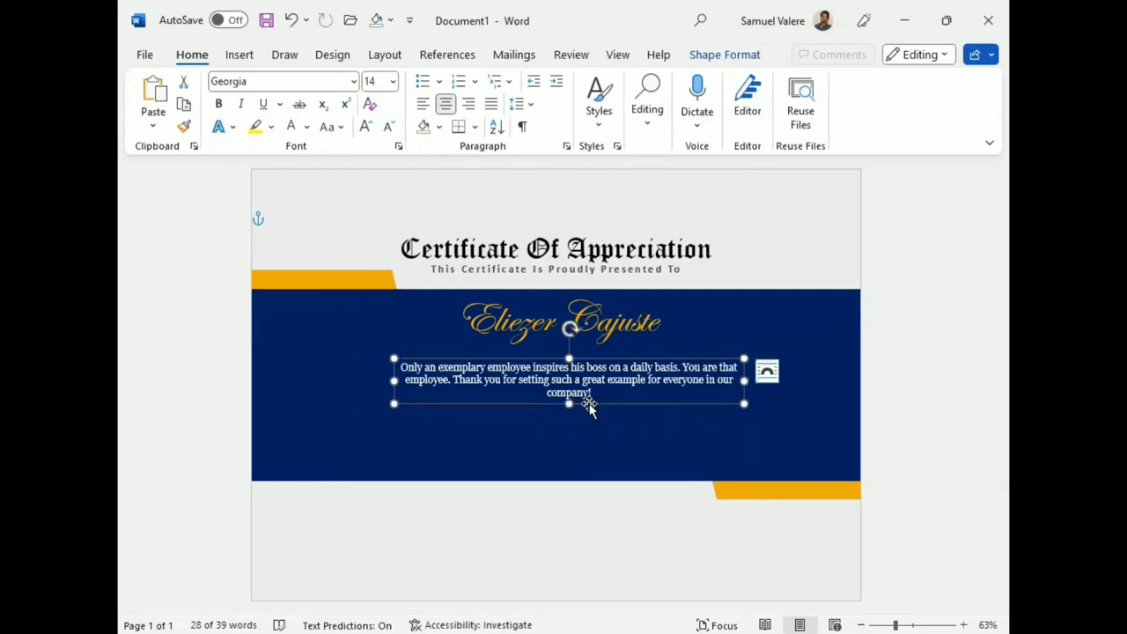
left_click_drag(587, 403, 574, 408)
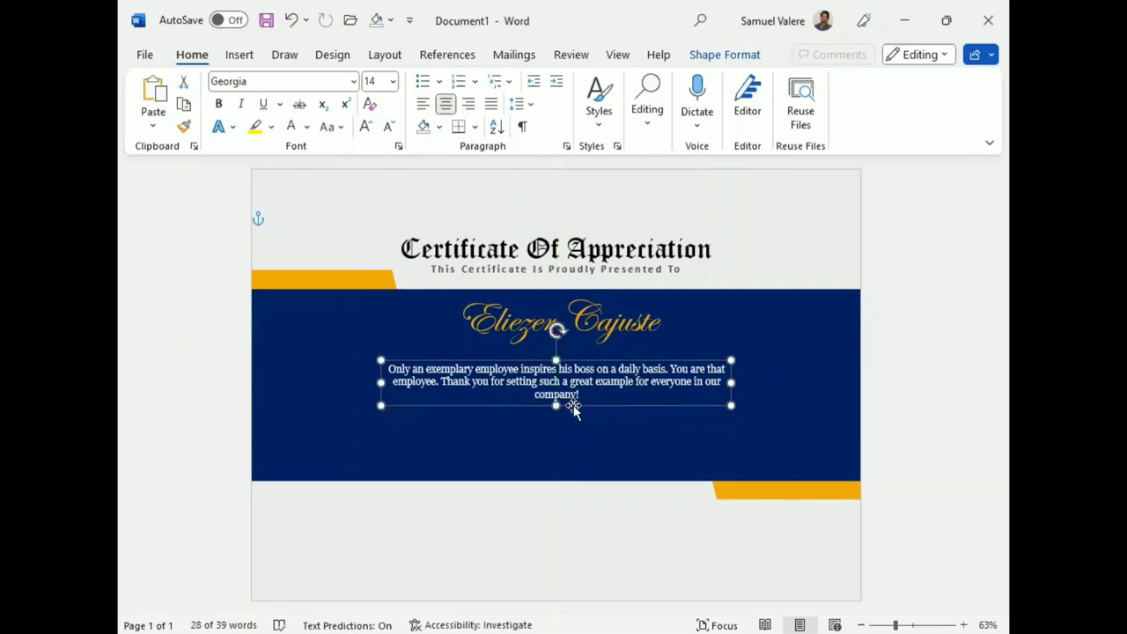
left_click(588, 348)
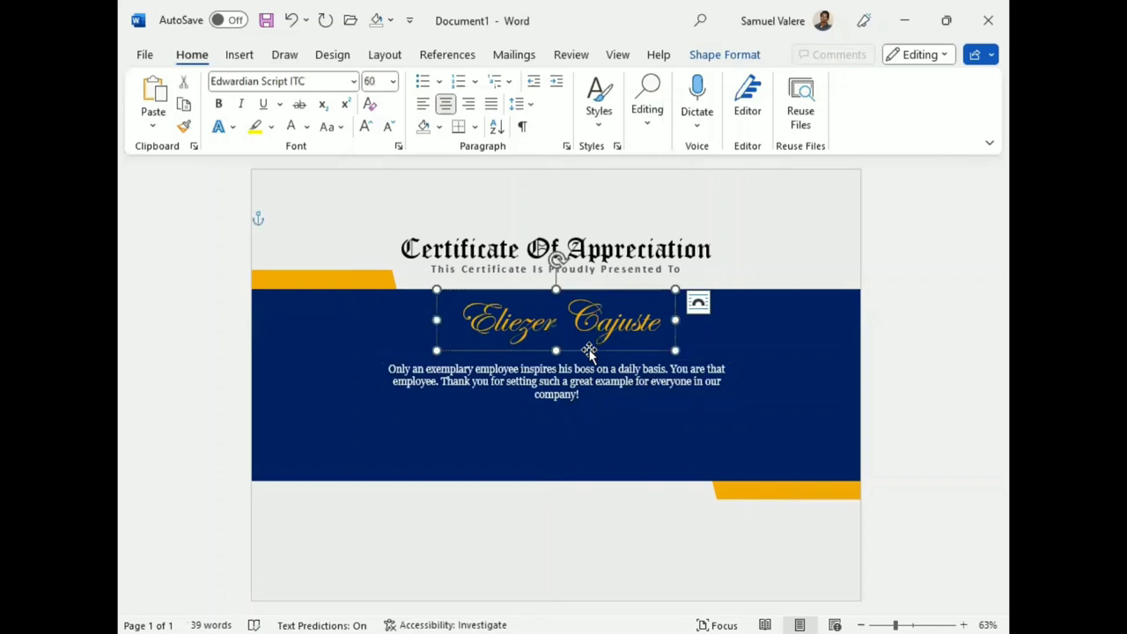
left_click_drag(588, 350, 589, 359)
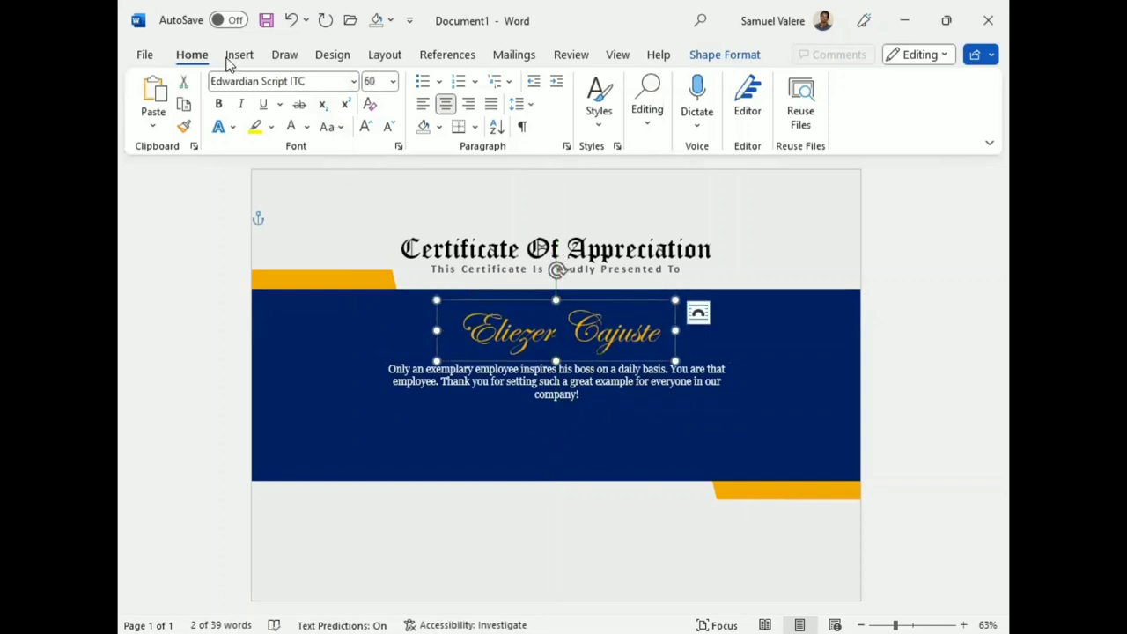
left_click(565, 403)
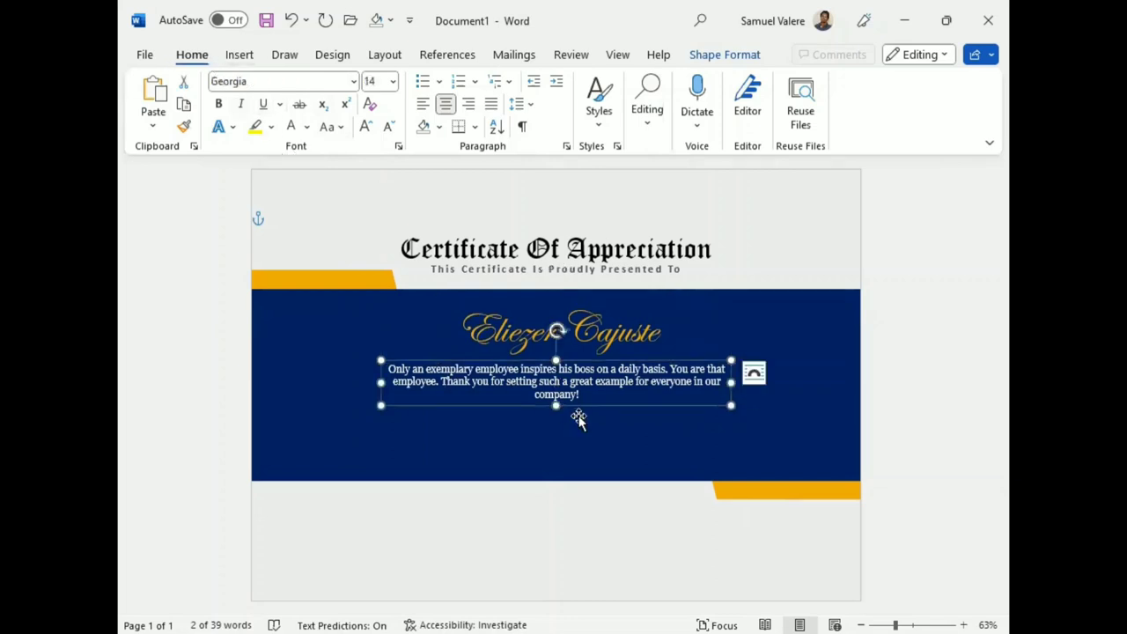
left_click_drag(568, 410, 553, 458)
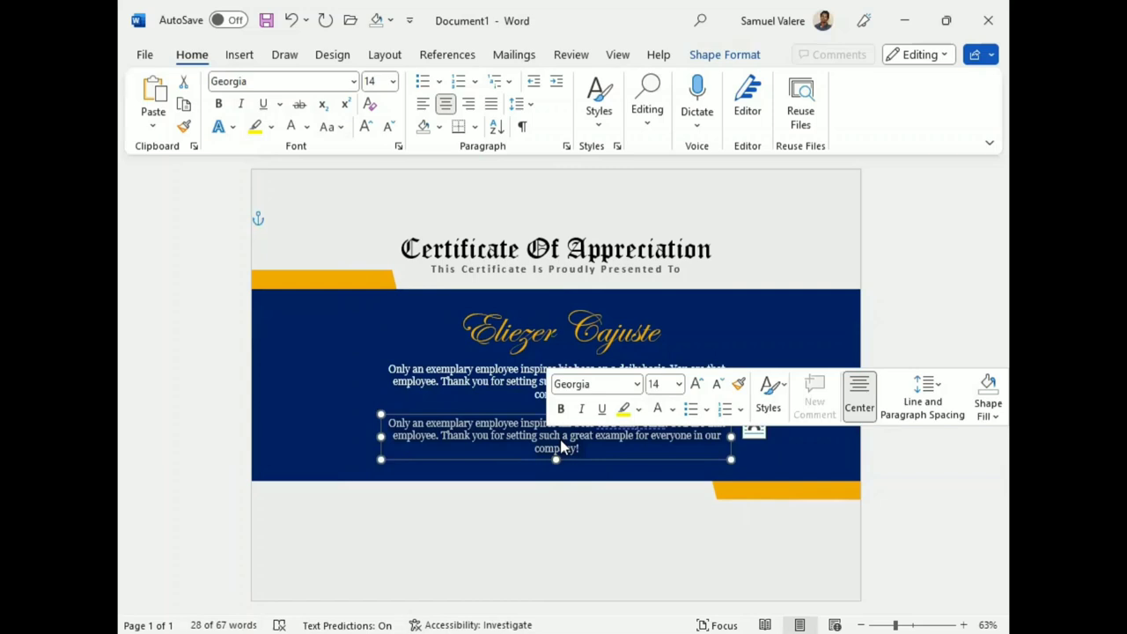
- Replace the copied text with 'July 25, 2024' and shrink its box to fit
key("Delete")
type("Jul")
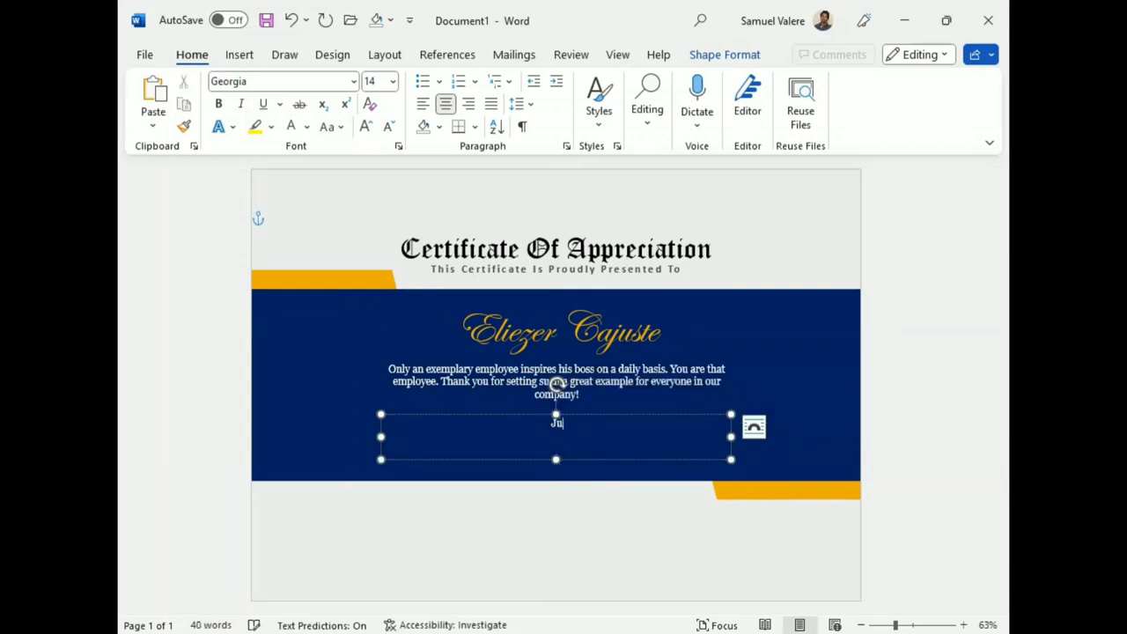
type("y")
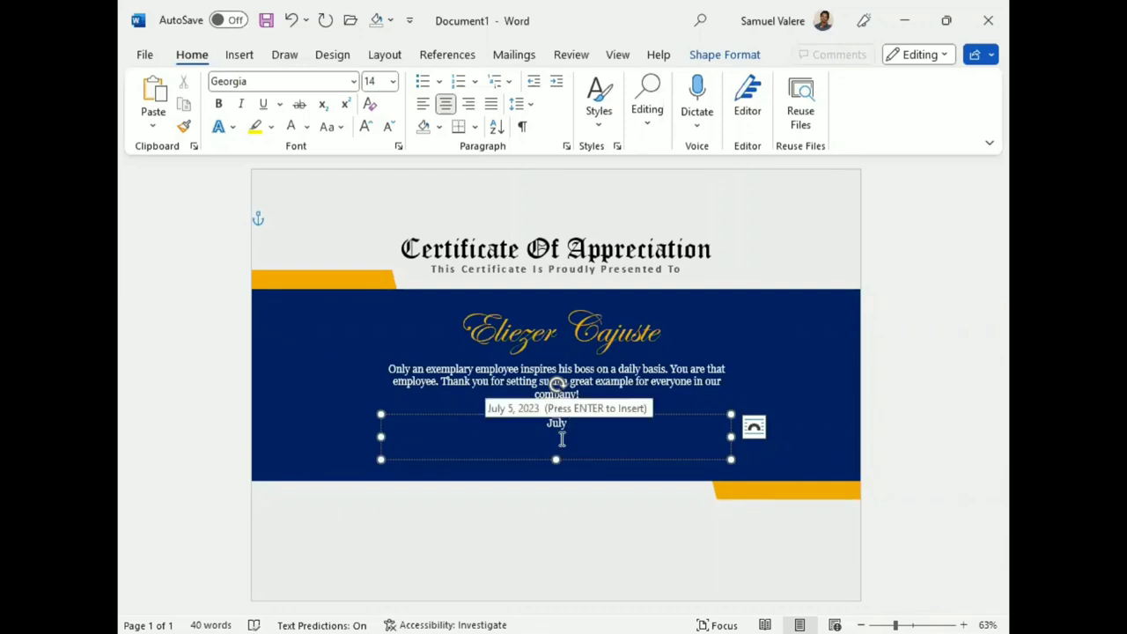
type(" 25")
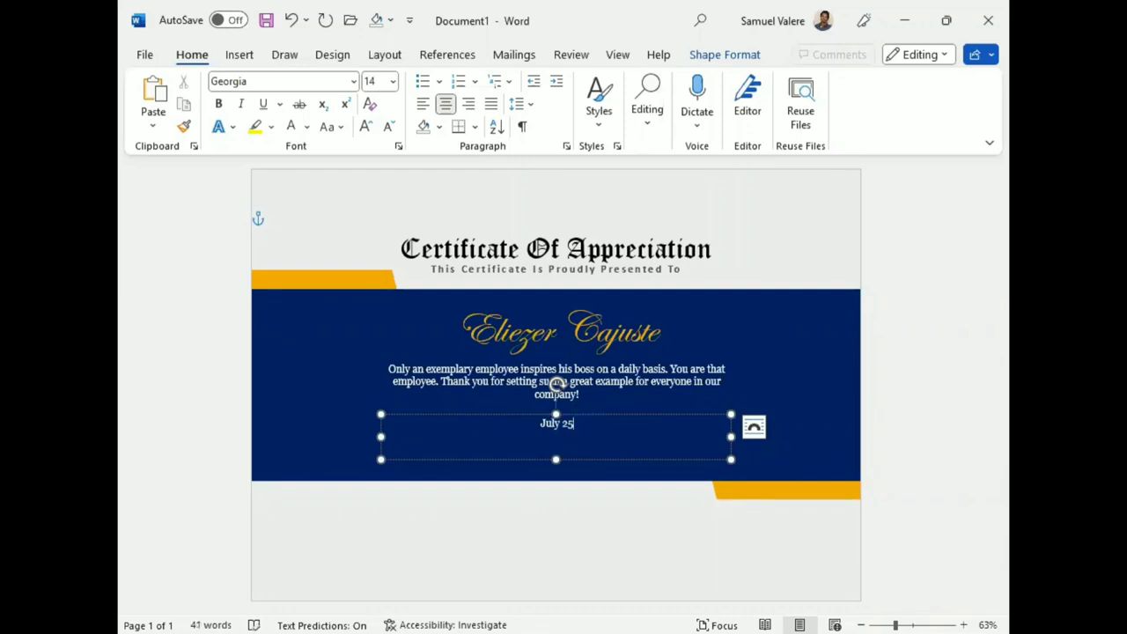
type(", ")
type("20")
type("24")
left_click_drag(731, 436, 464, 437)
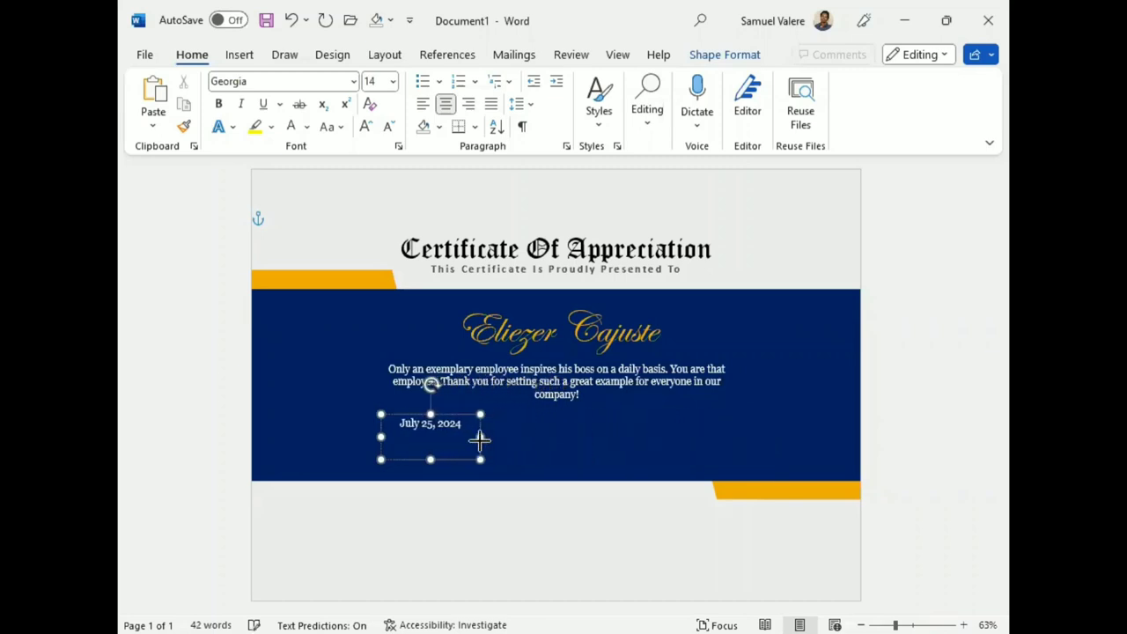
mouse_move(423, 459)
left_mouse_down()
mouse_move(419, 434)
mouse_move(571, 450)
left_mouse_up()
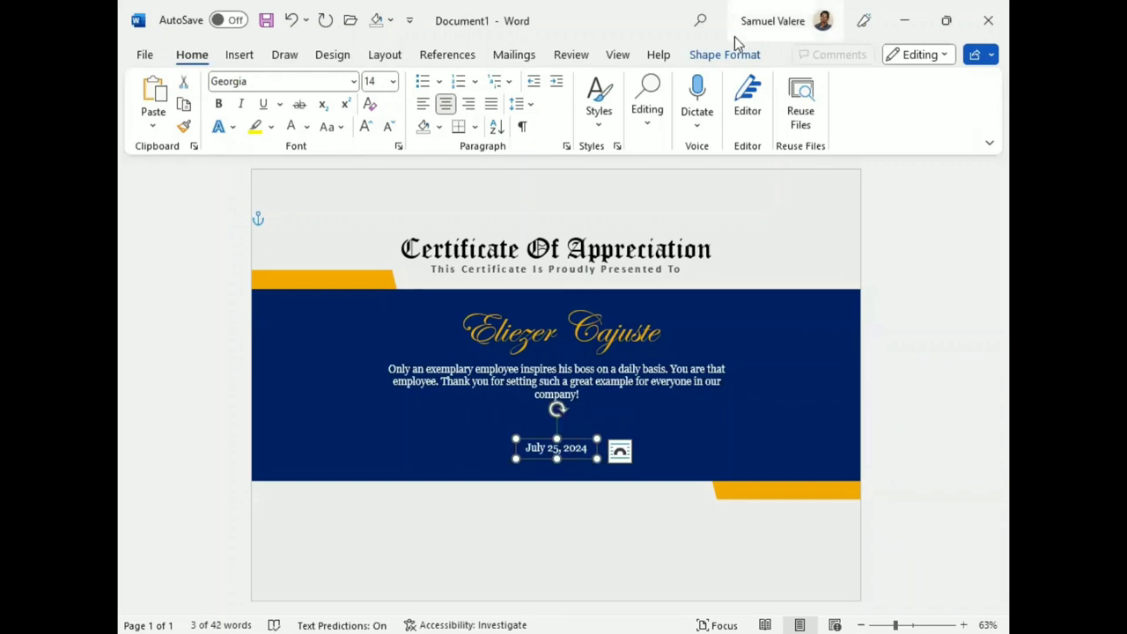
- Give the date box a gold outline
left_click(718, 55)
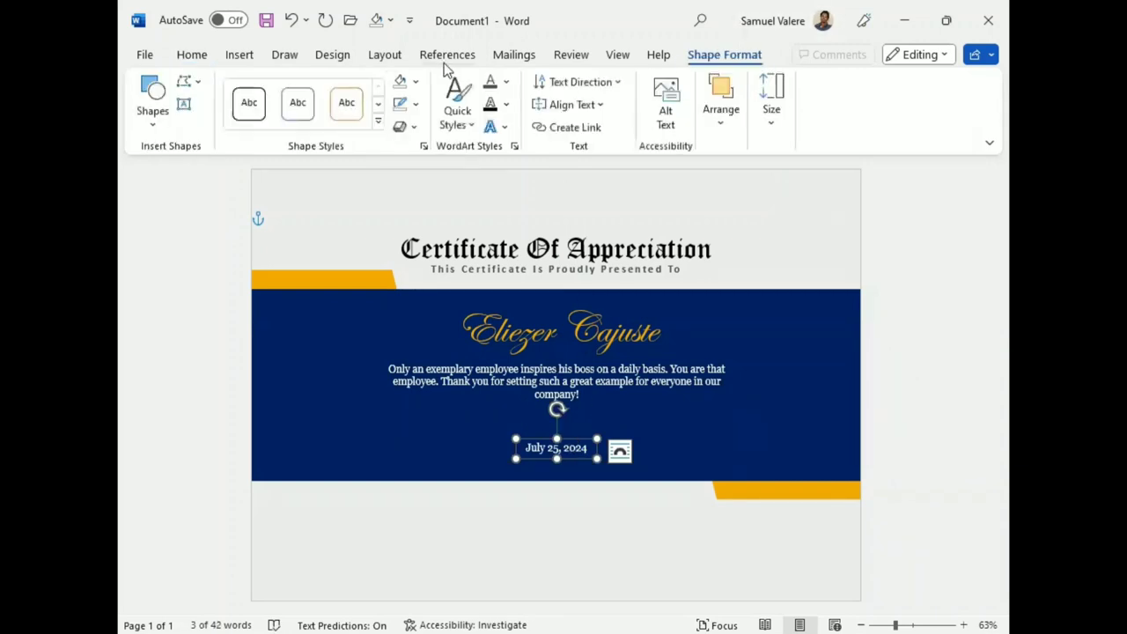
left_click(415, 105)
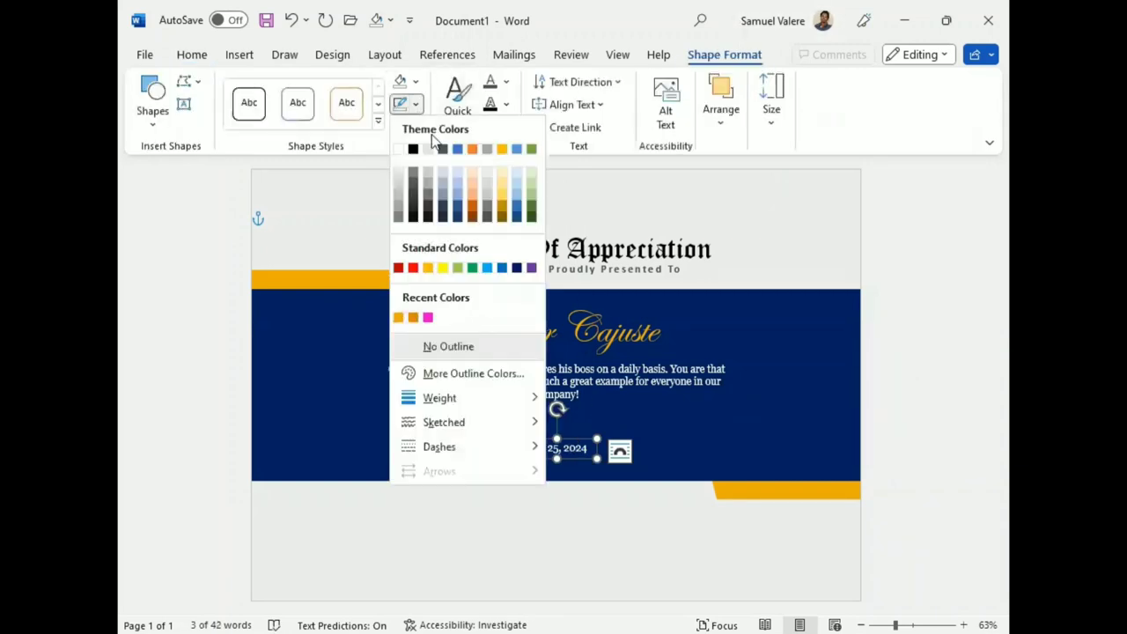
left_click(398, 318)
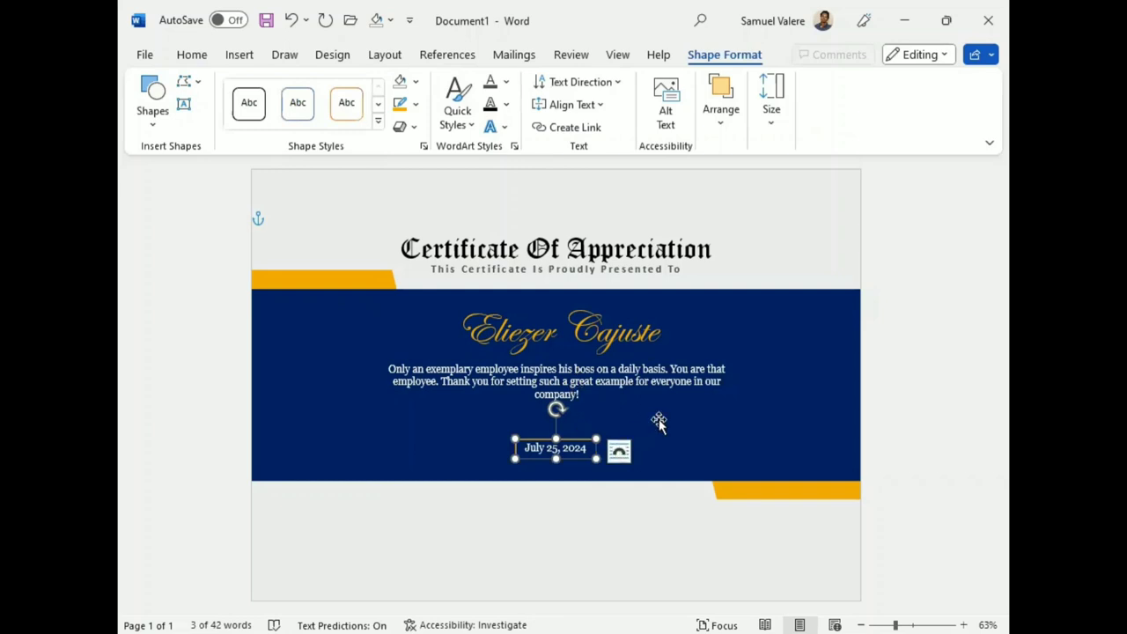
- Narrow the message paragraph box and re-centre it under the name
left_click(563, 379)
left_click(560, 377)
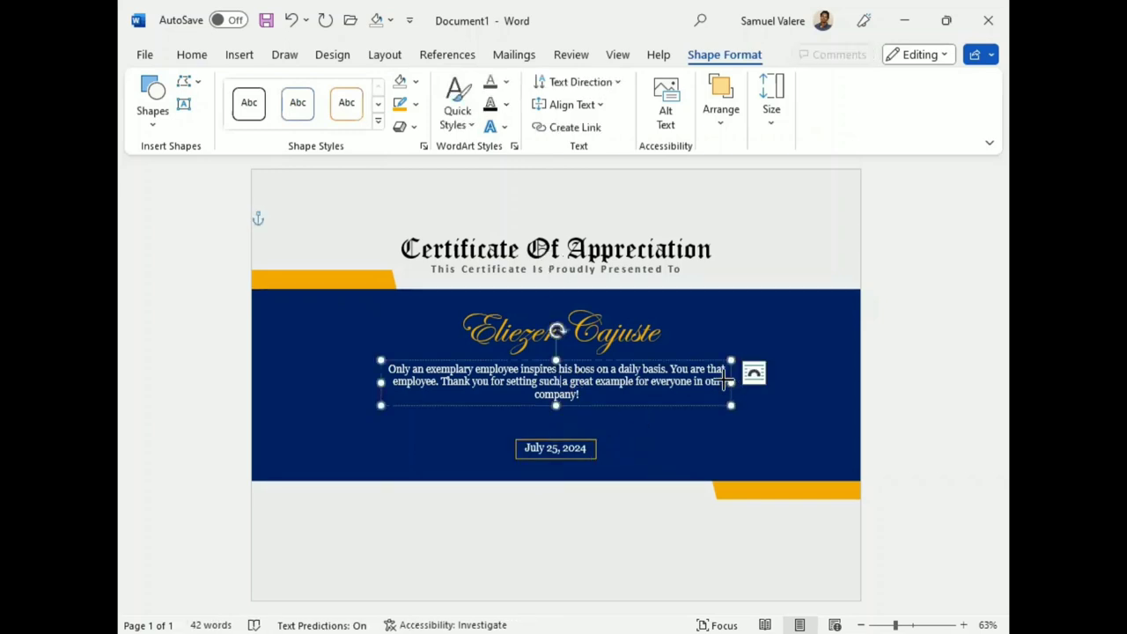
left_click_drag(730, 381, 703, 381)
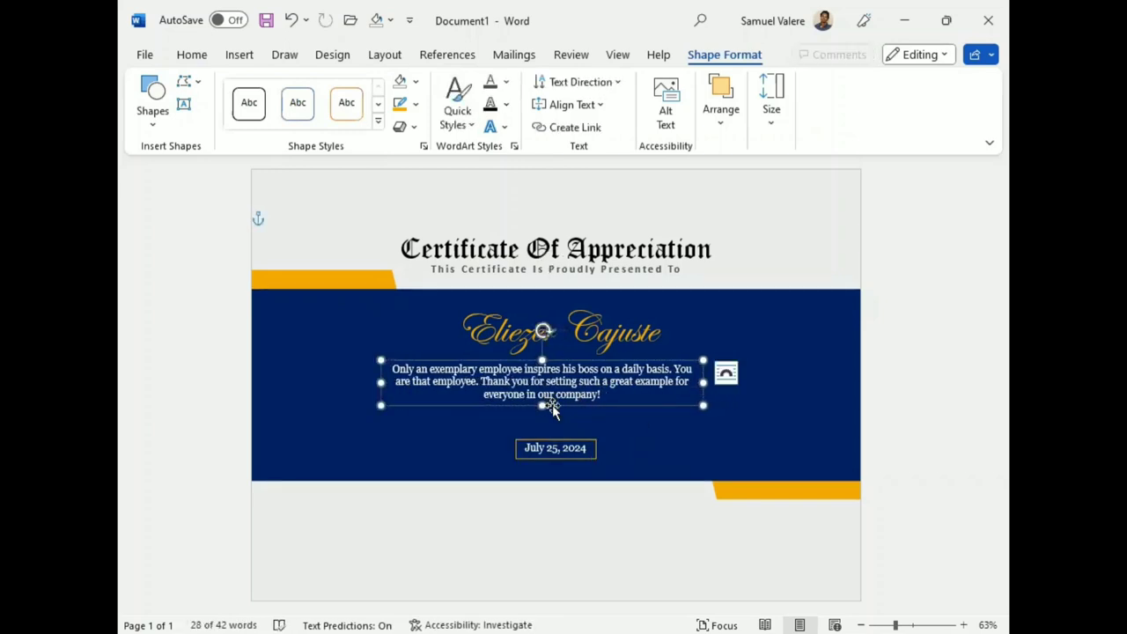
mouse_move(555, 403)
left_mouse_down()
mouse_move(566, 436)
mouse_move(570, 421)
left_mouse_up()
- Shorten and raise the navy banner, and nudge the bottom-right gold bar up to meet it
left_click(585, 469)
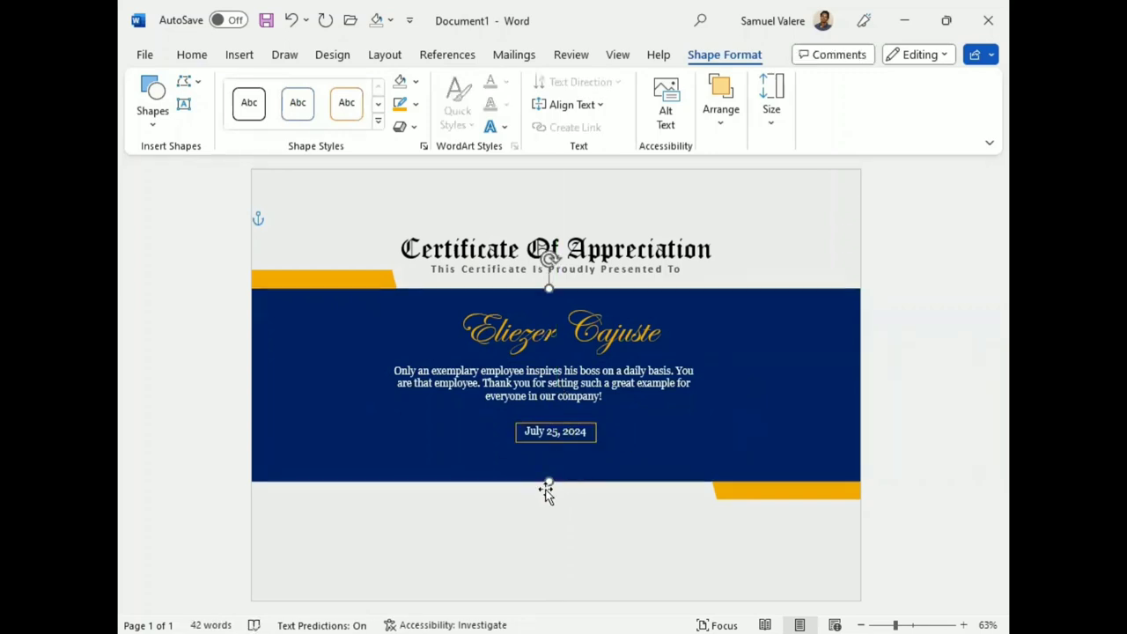
left_click_drag(547, 482, 552, 465)
mouse_move(685, 413)
left_mouse_down()
mouse_move(683, 404)
mouse_move(686, 422)
left_mouse_up()
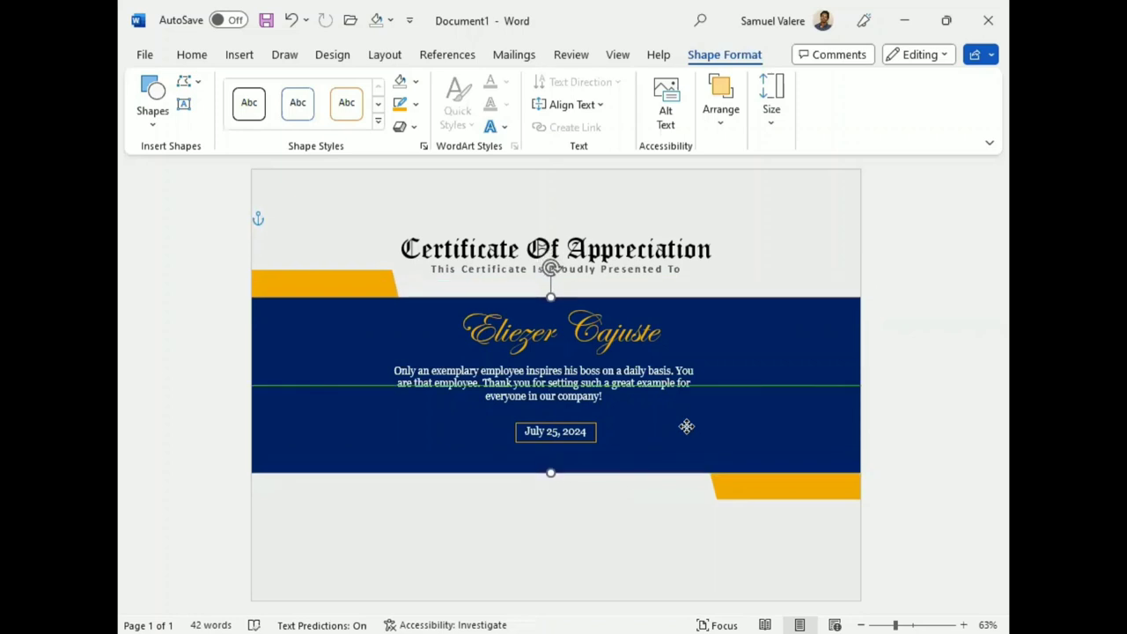
left_click(756, 486)
key("Up")
key("Up")
key("Up")
key("Up")
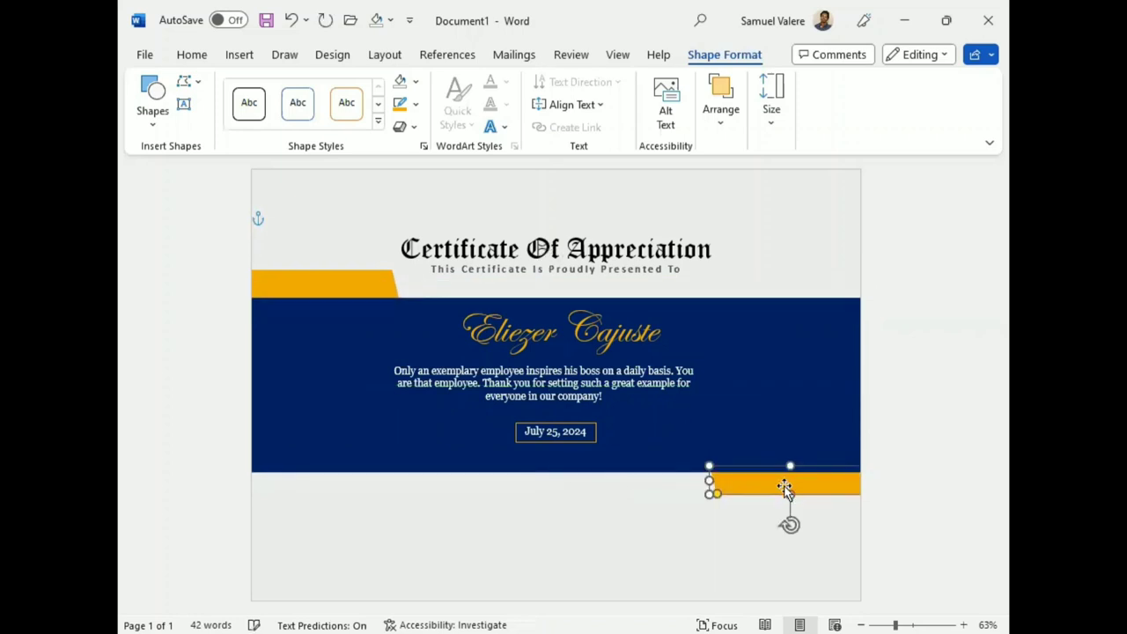
key("Up")
key("Up")
key("Up")
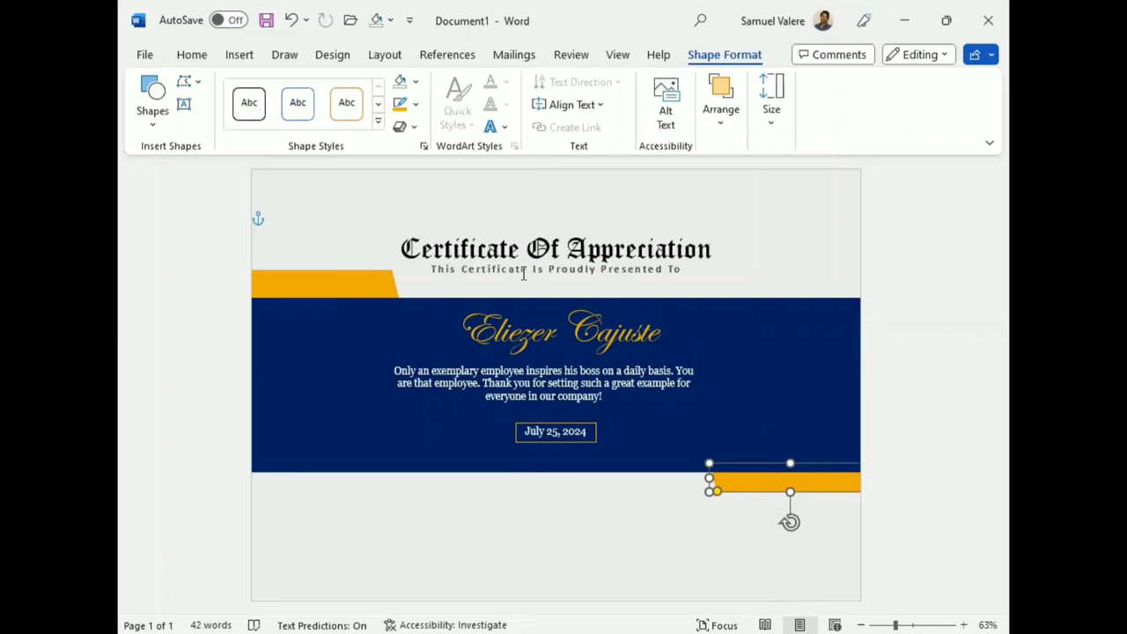
- Nudge the title and presentation line down together by two steps
left_click(565, 278)
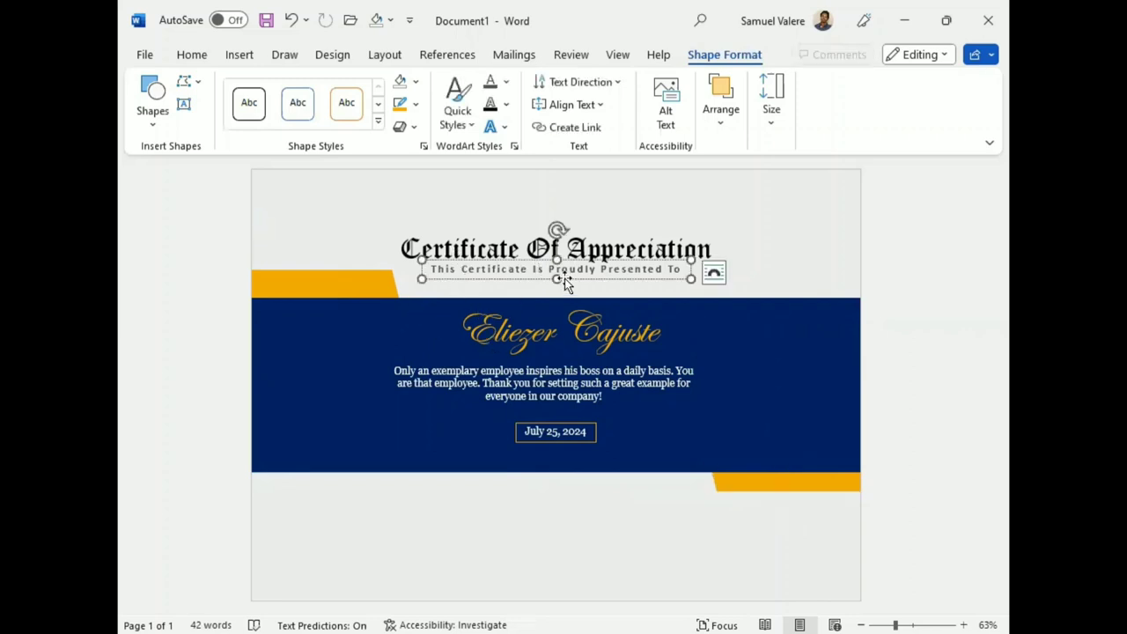
left_click(604, 250)
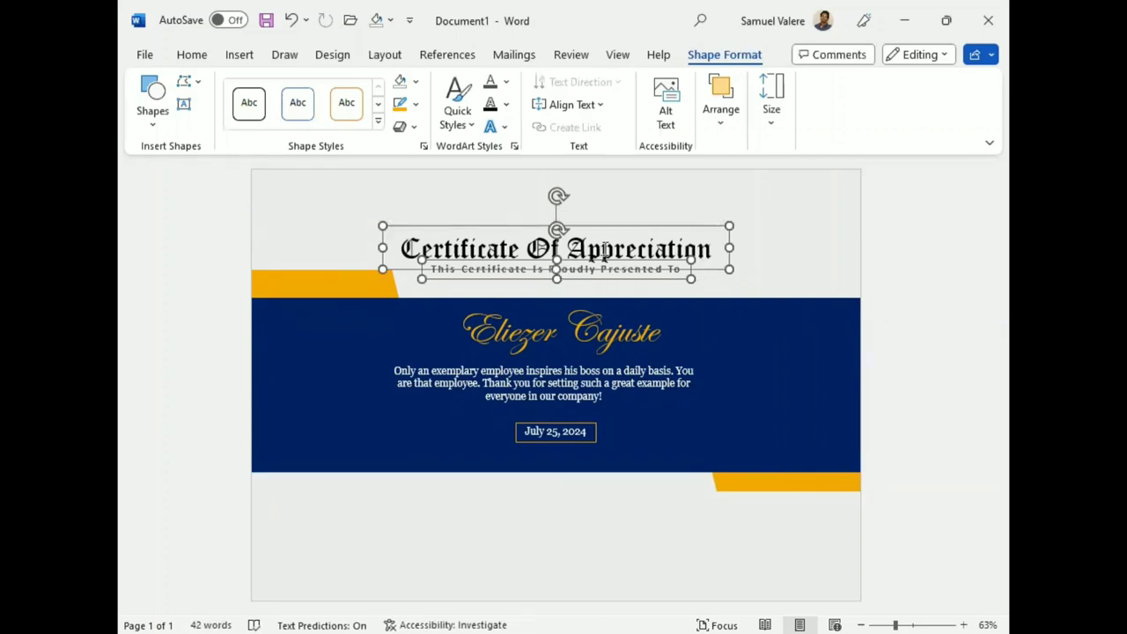
key("Down")
key("Down")
key("Down")
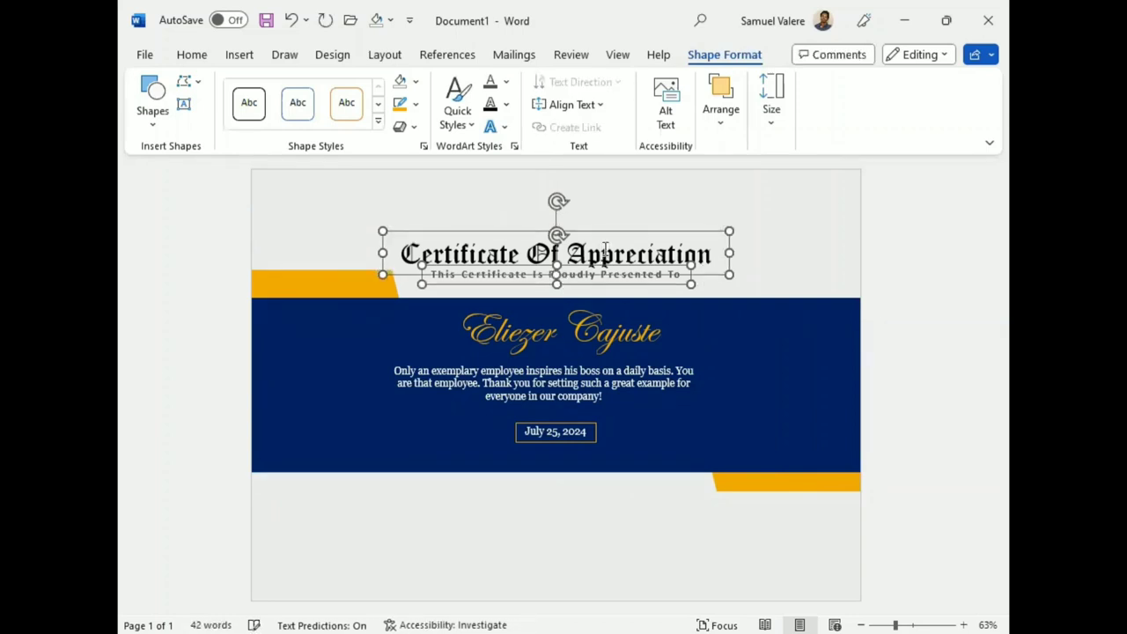
key("Down")
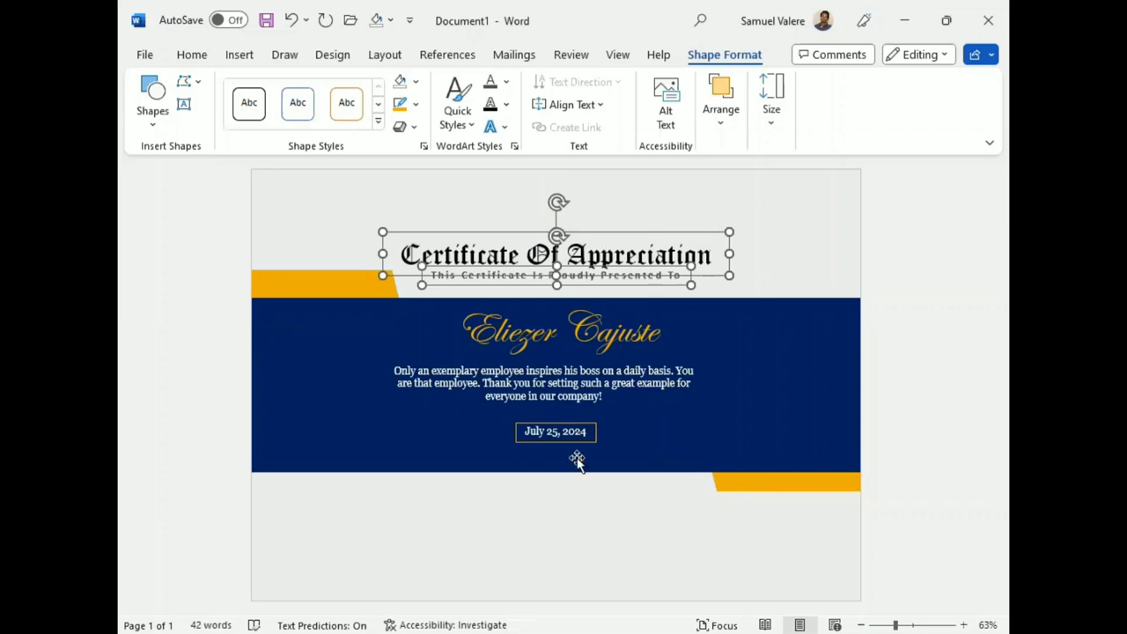
left_click(559, 517)
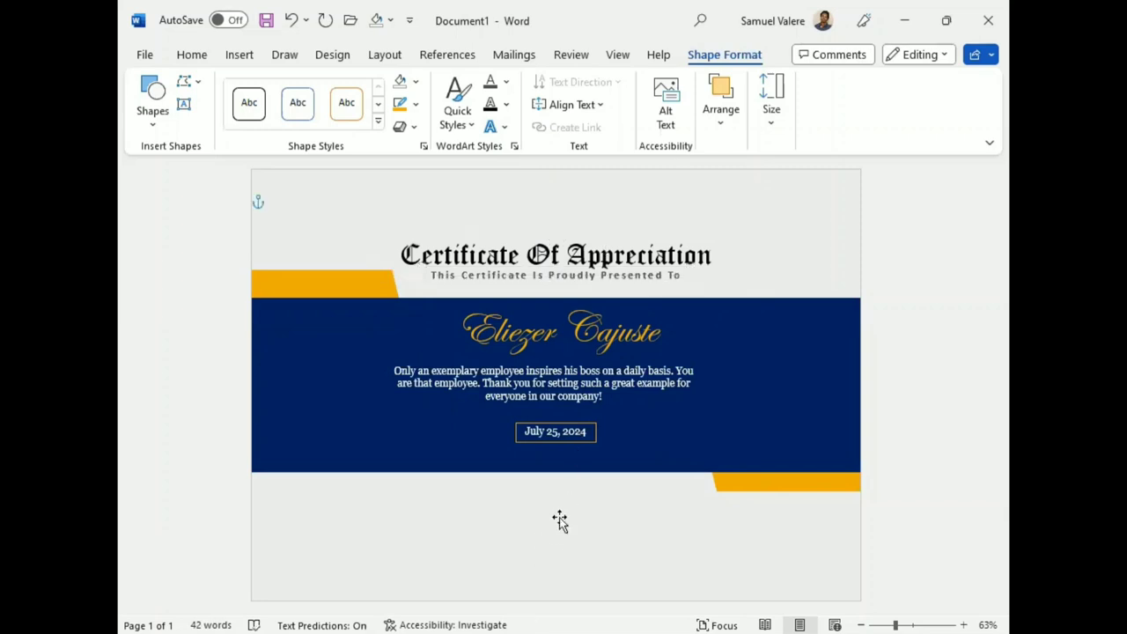
- Add a 'Signature' text box below the banner's left side
left_click(183, 104)
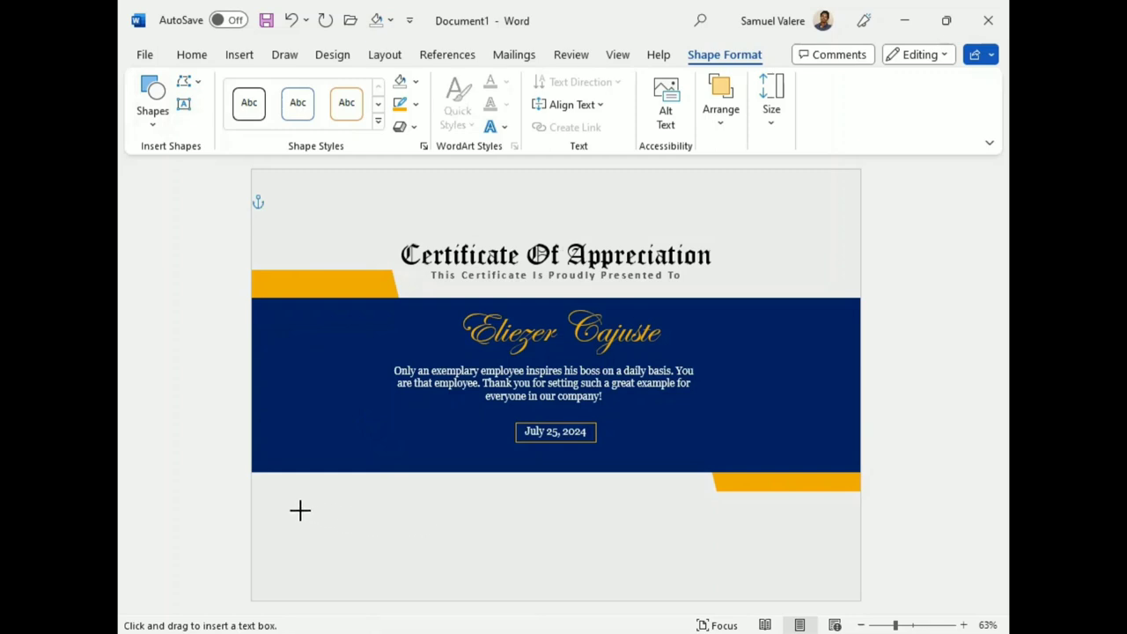
left_click_drag(301, 512, 392, 532)
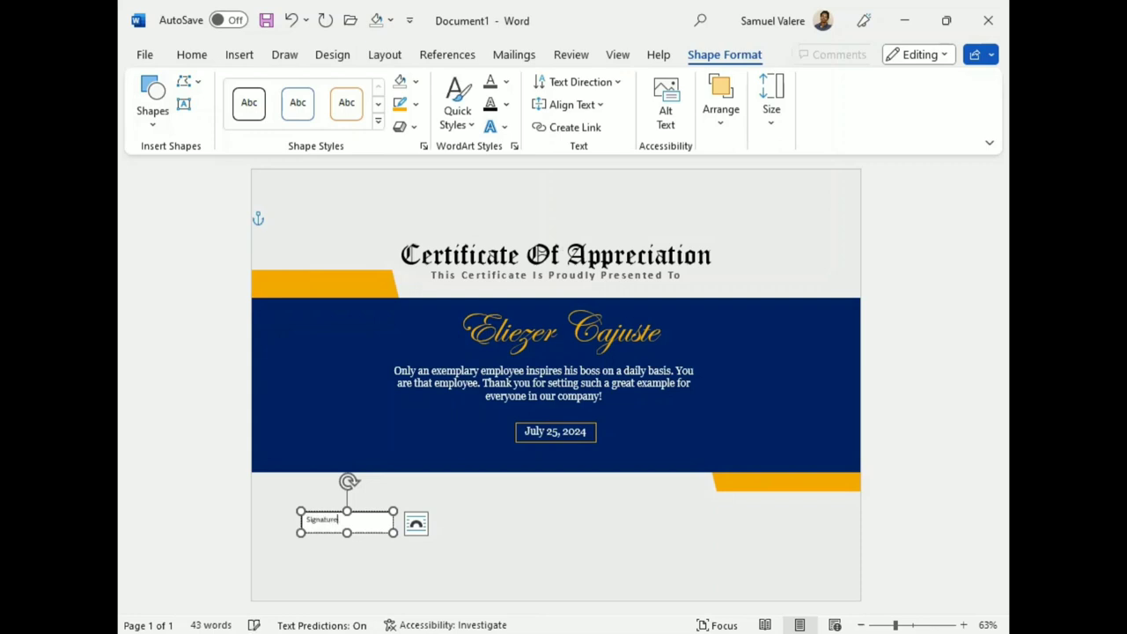
double_click(317, 518)
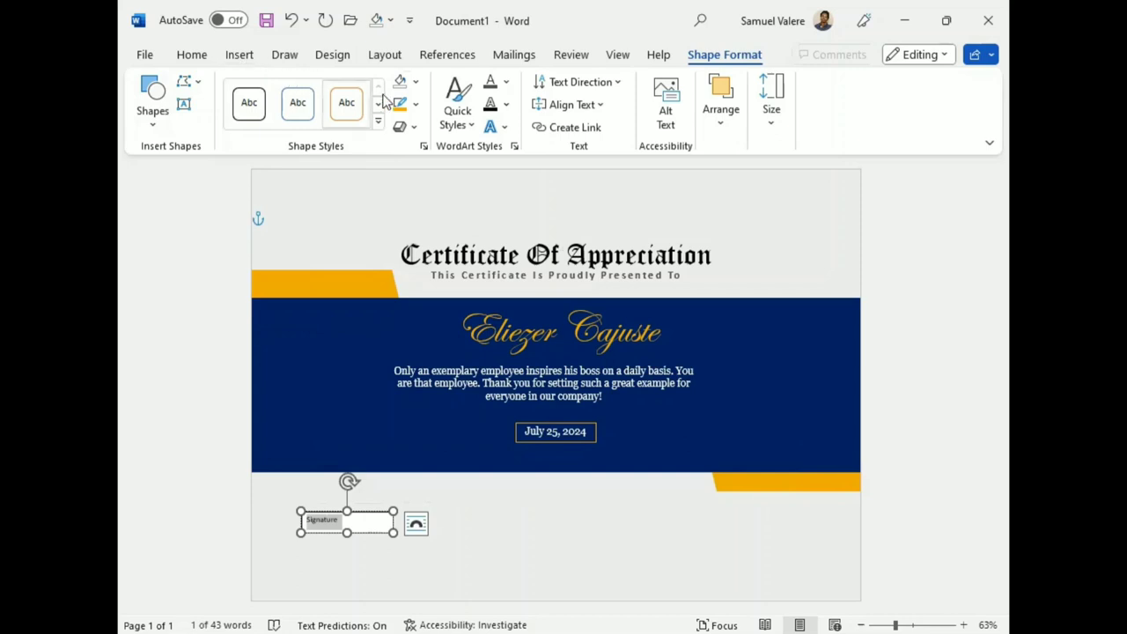
- Set the Signature box to No Outline and No Fill
left_click(415, 104)
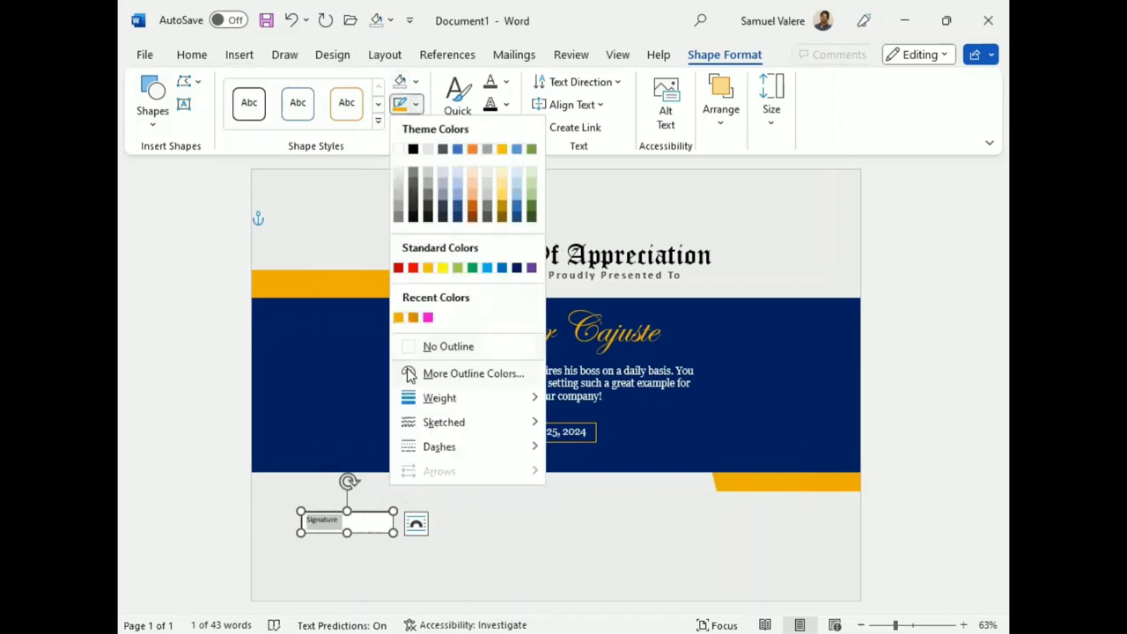
left_click(409, 347)
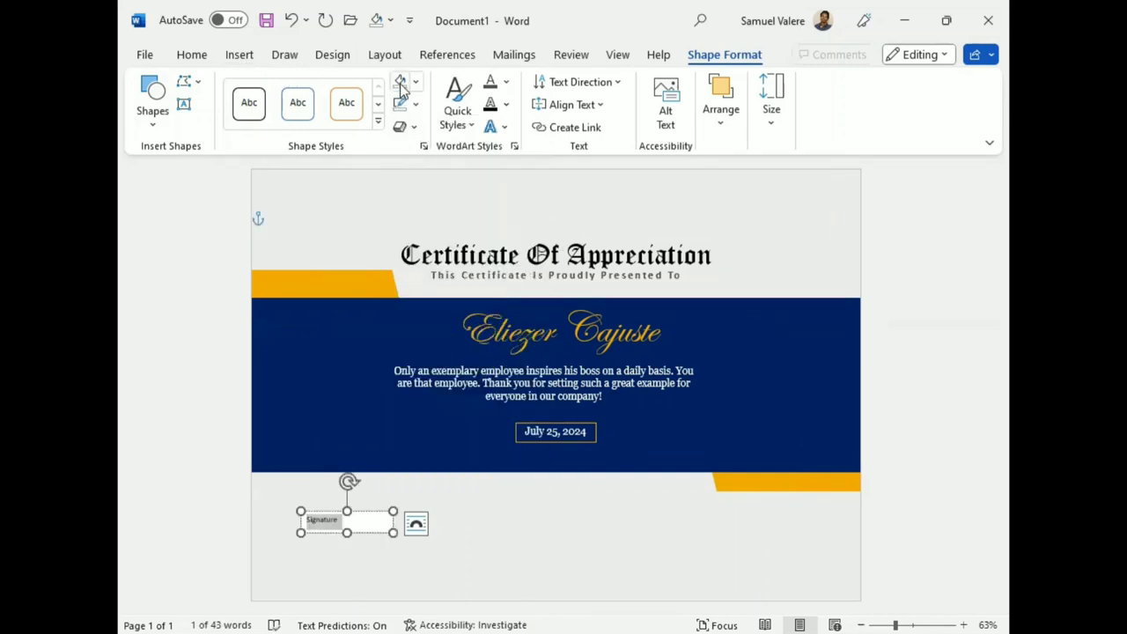
left_click(416, 81)
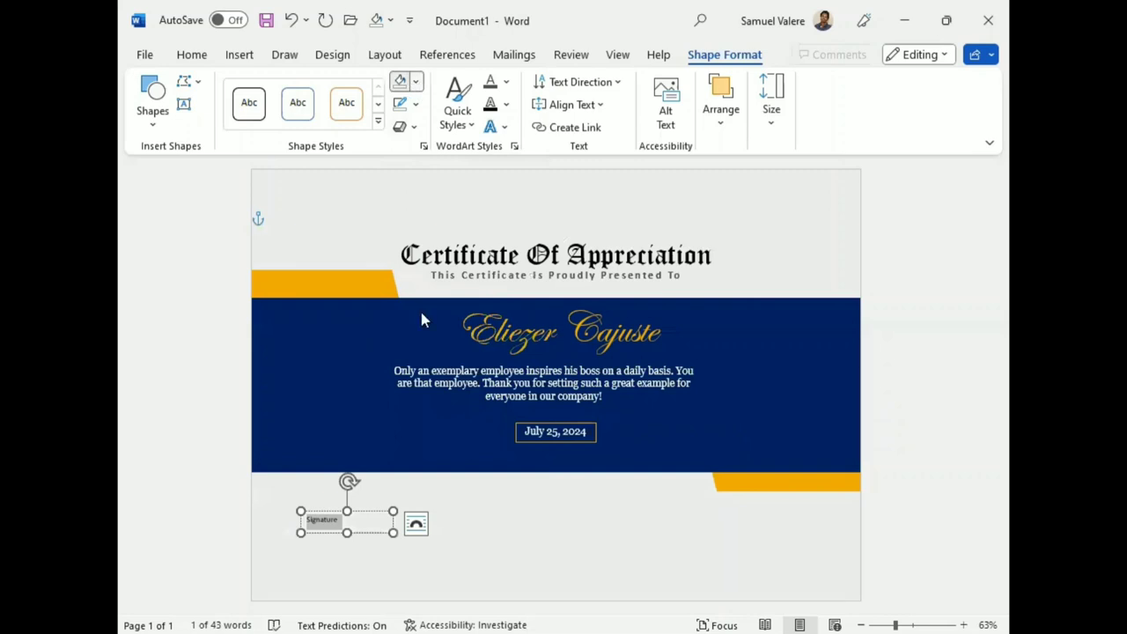
left_click(411, 322)
- Centre the Signature text, set it in Georgia, and make it UPPERCASE
left_click(193, 55)
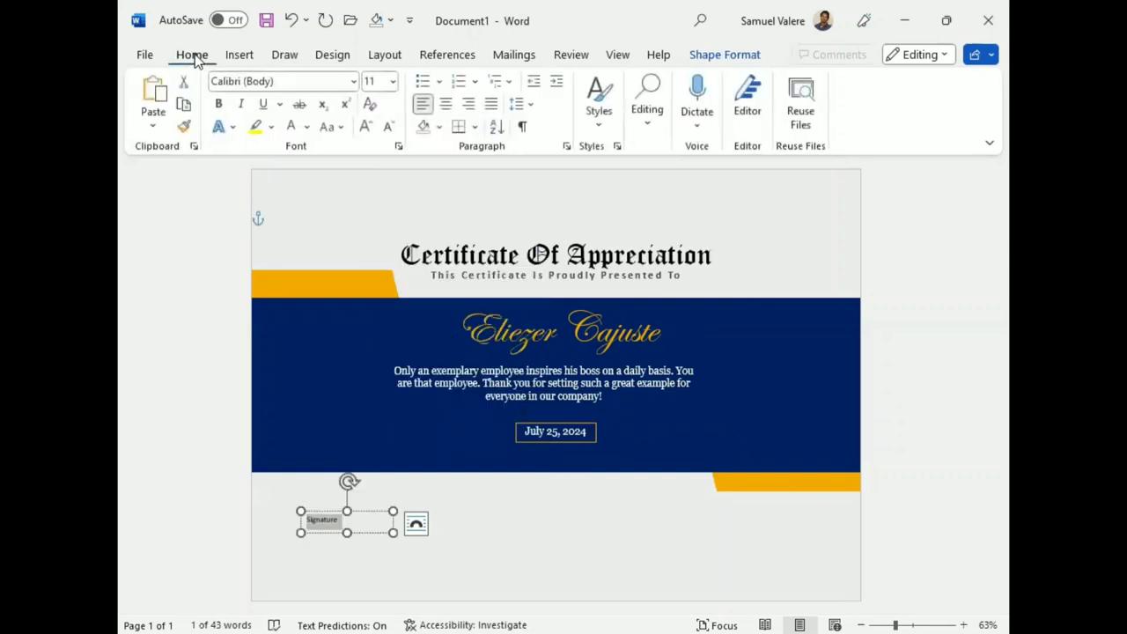
left_click(446, 104)
left_click(326, 79)
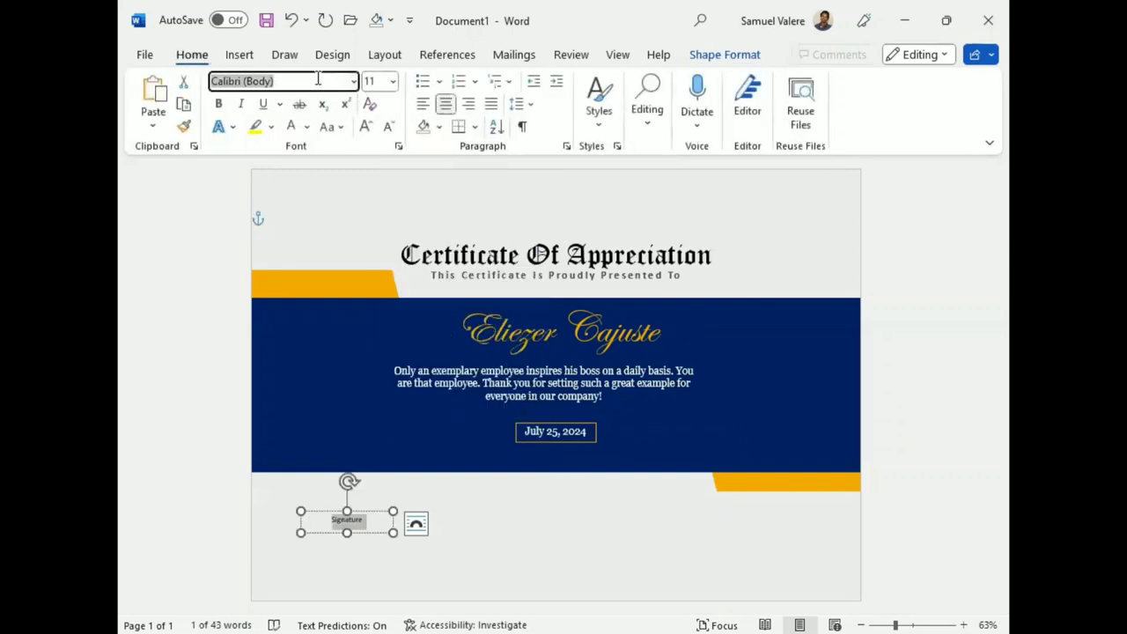
type("Georgia")
key("Return")
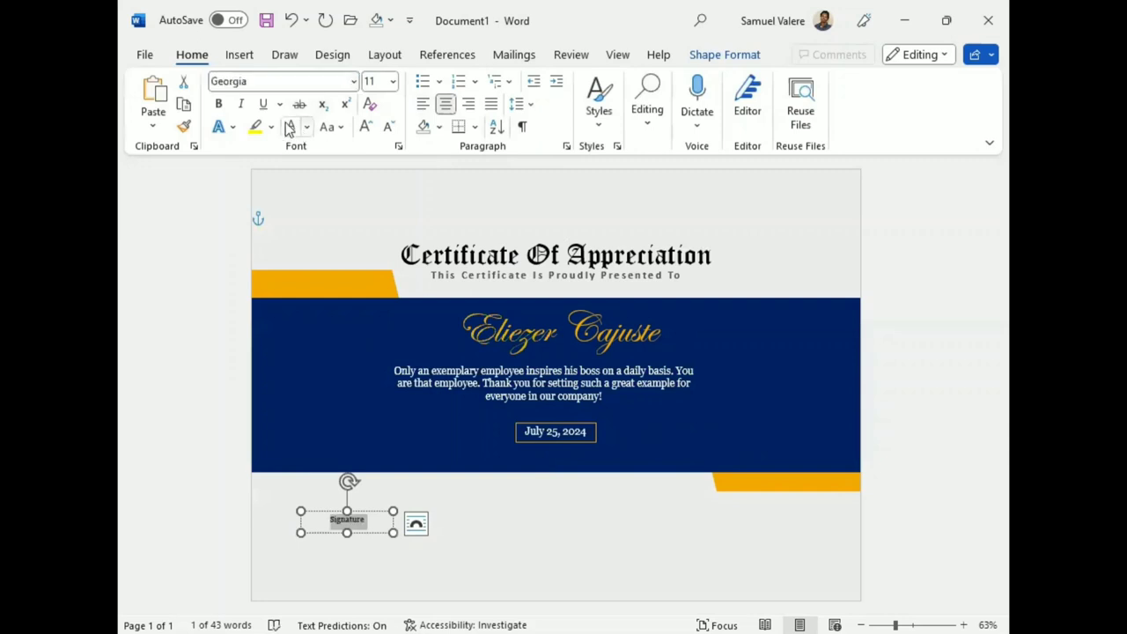
left_click(342, 128)
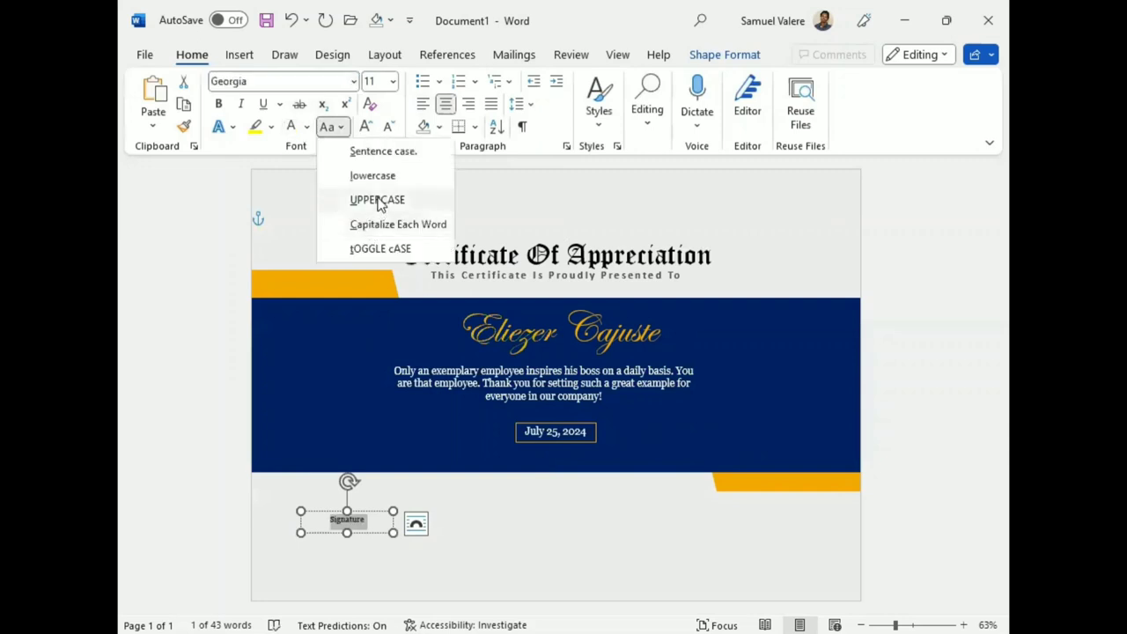
left_click(374, 199)
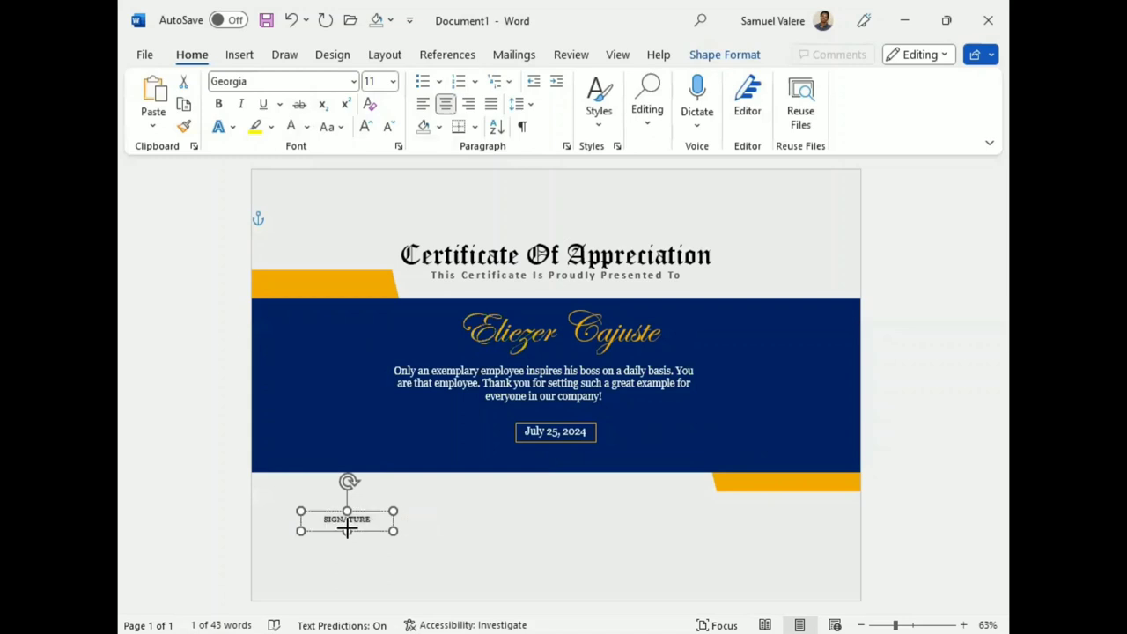
- Fit the SIGNATURE box at the bottom left and place a copy at the bottom right
left_click_drag(349, 532, 364, 528)
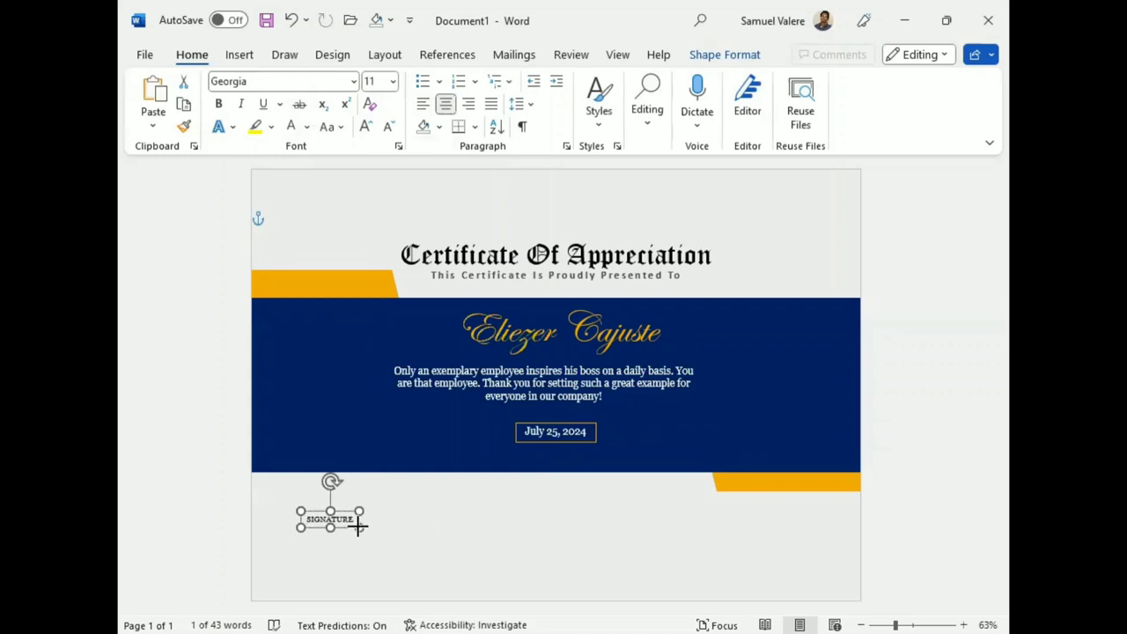
left_click_drag(339, 528, 313, 570)
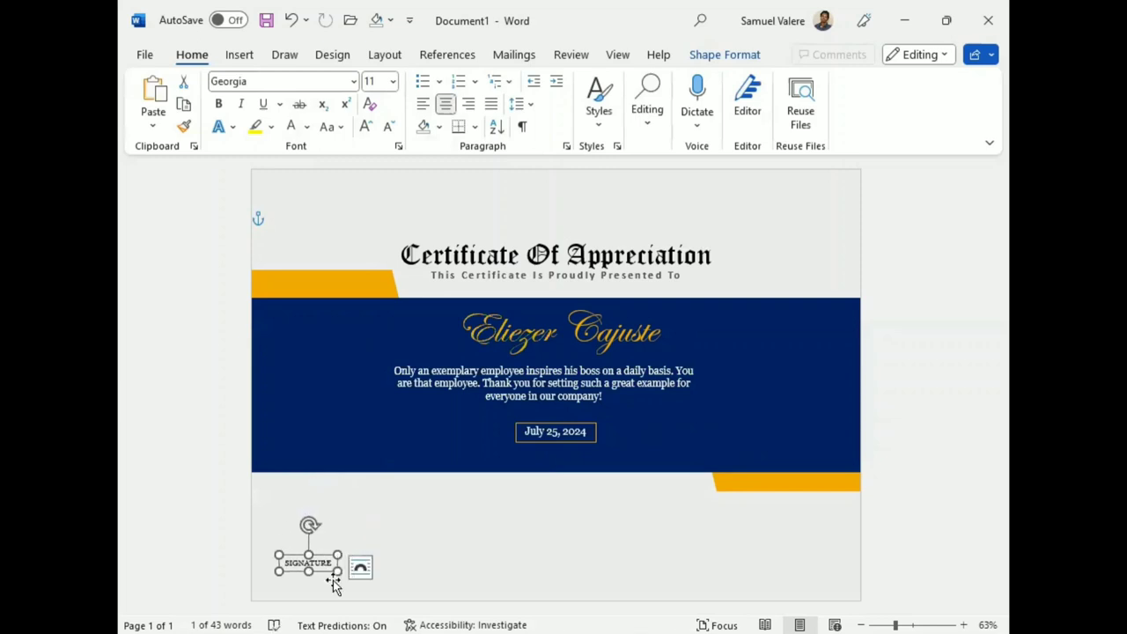
left_click_drag(318, 567, 323, 572)
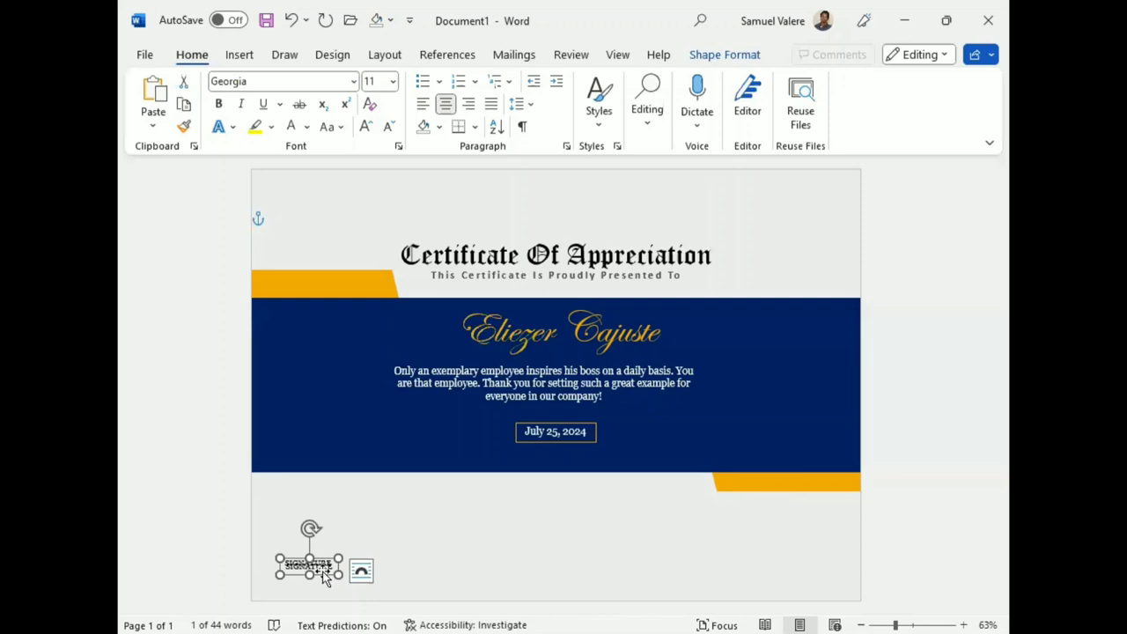
left_click_drag(324, 572, 823, 572)
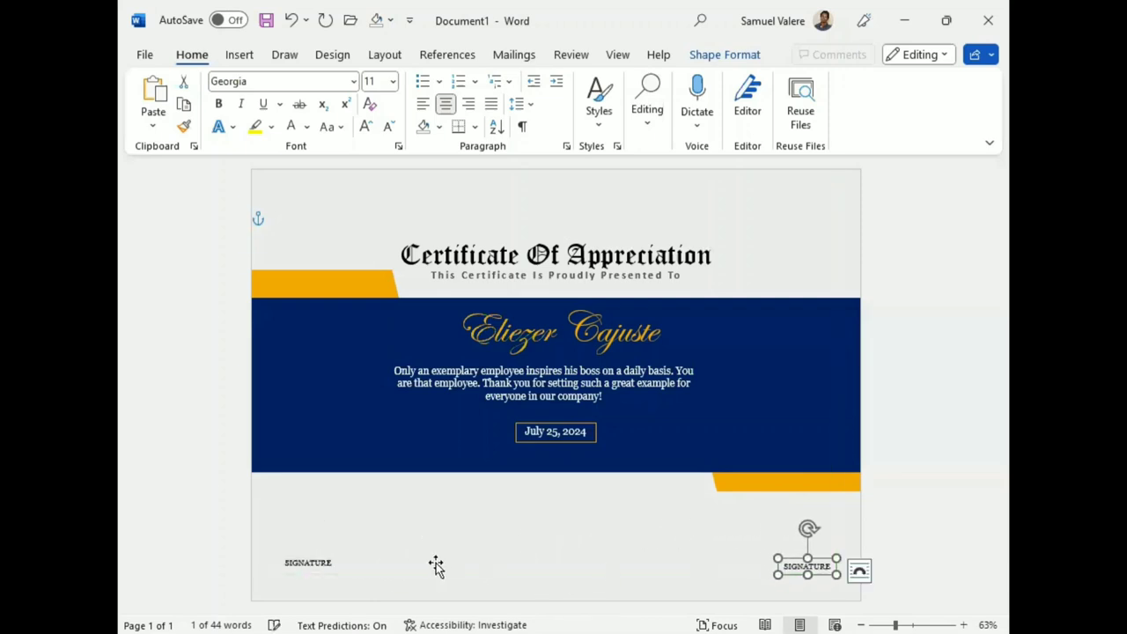
left_click(327, 577)
left_click_drag(327, 576, 320, 579)
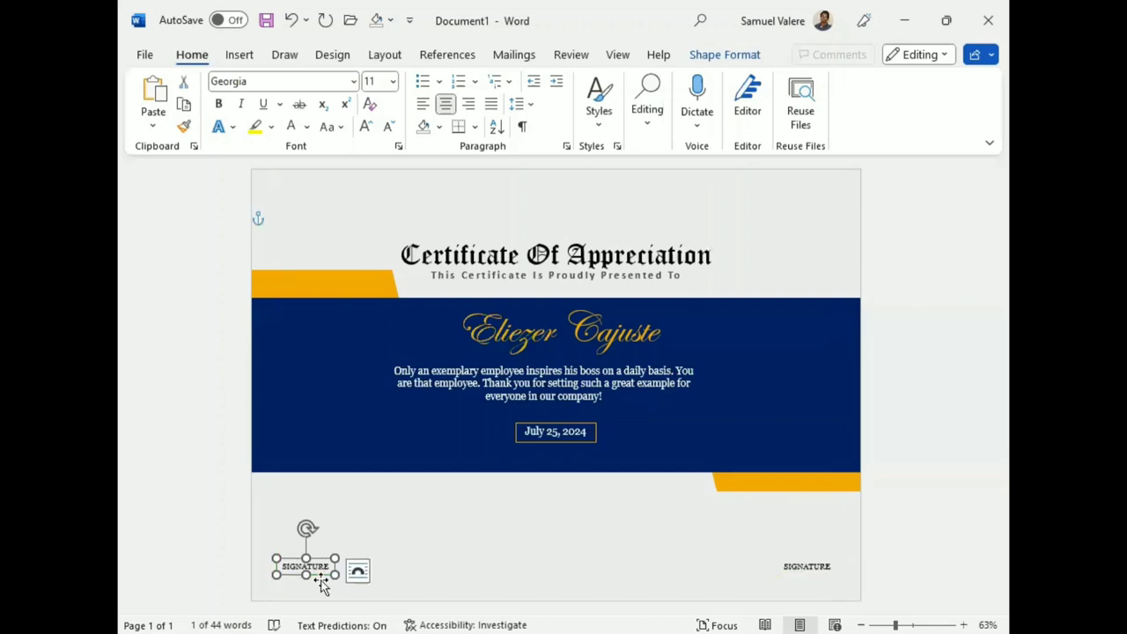
- Draw a straight line and position it above the left SIGNATURE label
left_click(239, 55)
left_click(313, 83)
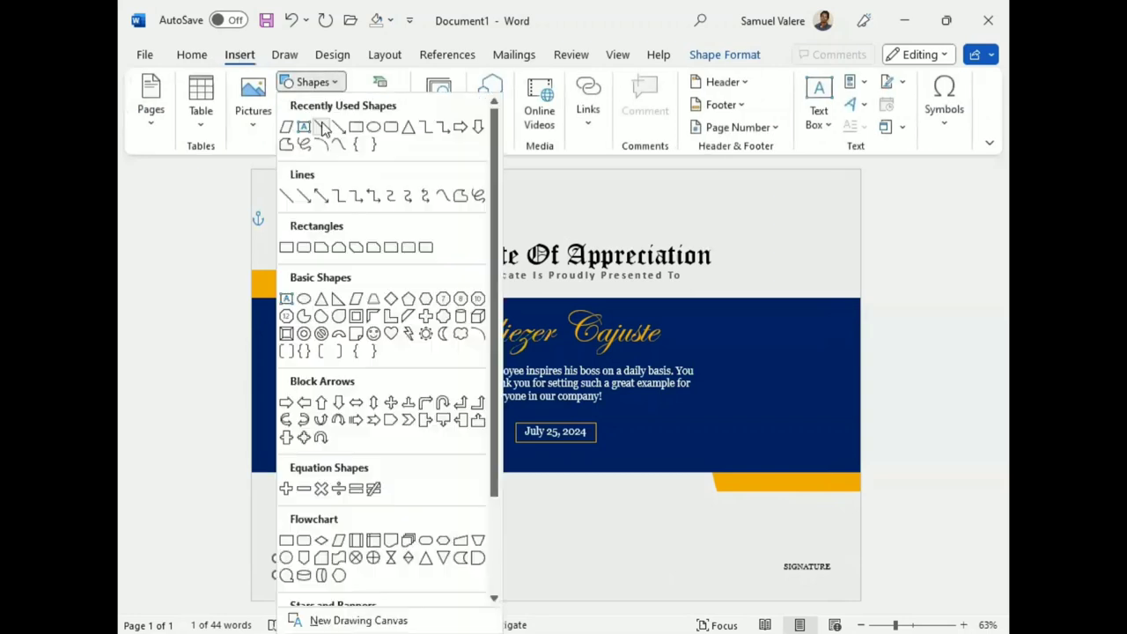
left_click(321, 128)
mouse_move(271, 538)
left_mouse_down()
mouse_move(398, 540)
mouse_move(380, 527)
mouse_move(433, 567)
mouse_move(432, 584)
mouse_move(474, 573)
left_mouse_up()
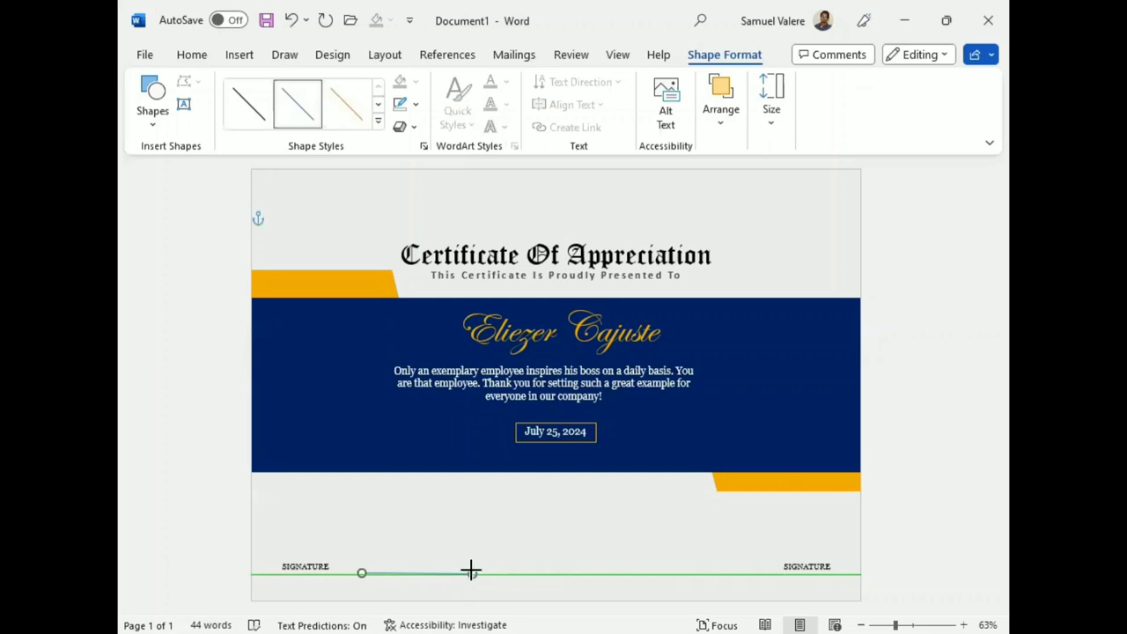
left_click_drag(471, 565, 471, 565)
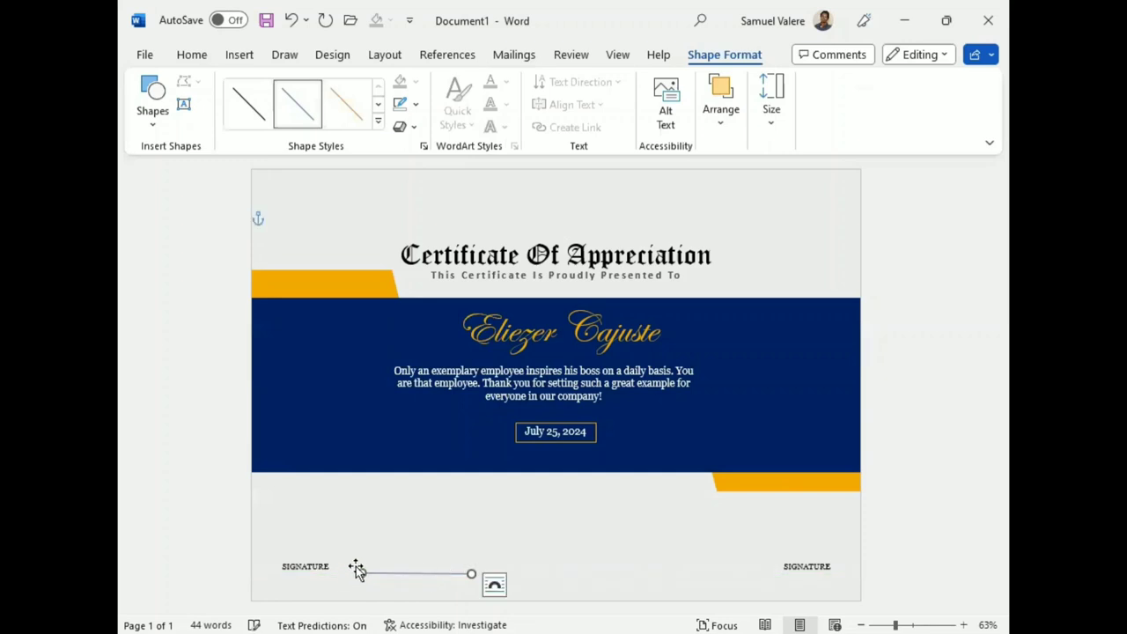
left_click_drag(361, 571, 382, 567)
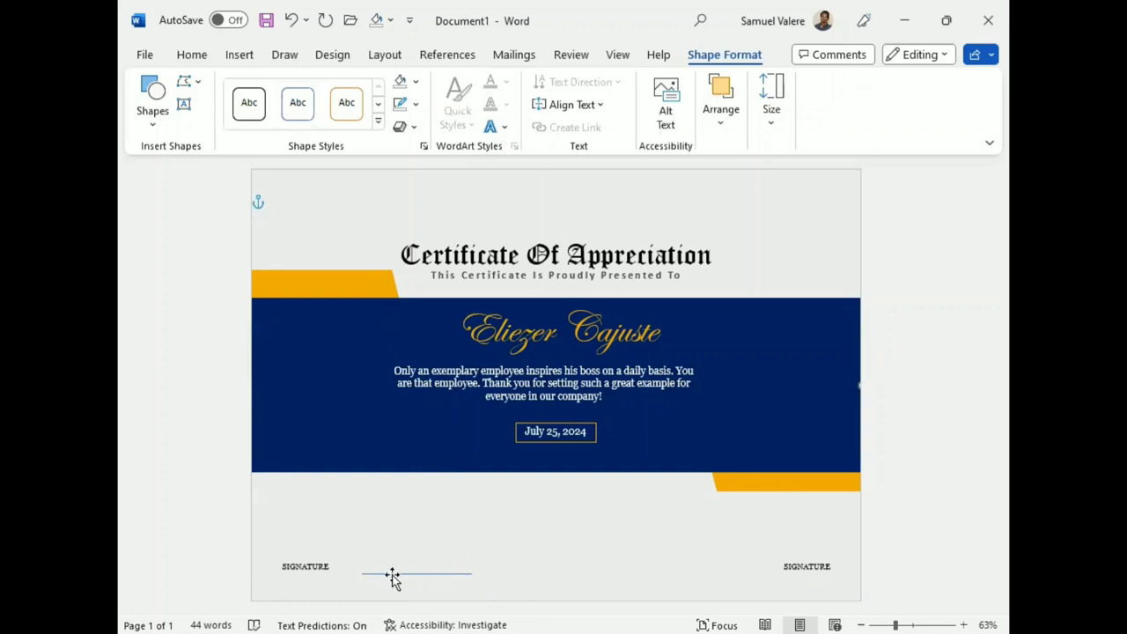
mouse_move(390, 573)
left_mouse_down()
mouse_move(297, 552)
mouse_move(324, 573)
left_mouse_up()
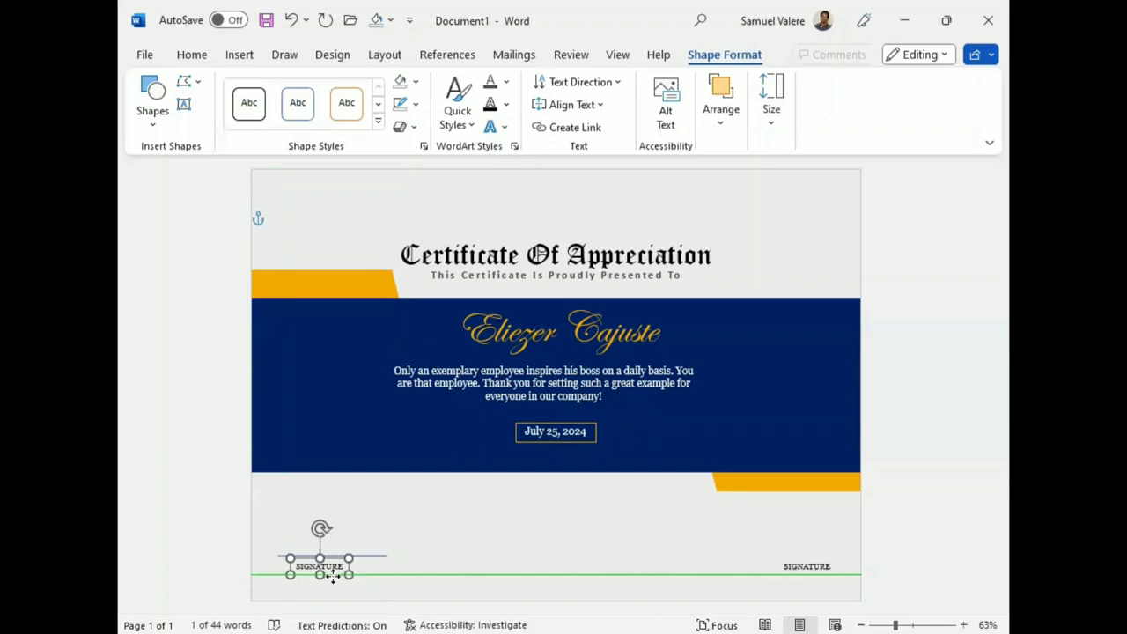
- Centre the left SIGNATURE label under the line and fine-tune the line's position
left_click_drag(329, 575, 340, 577)
left_click(402, 546)
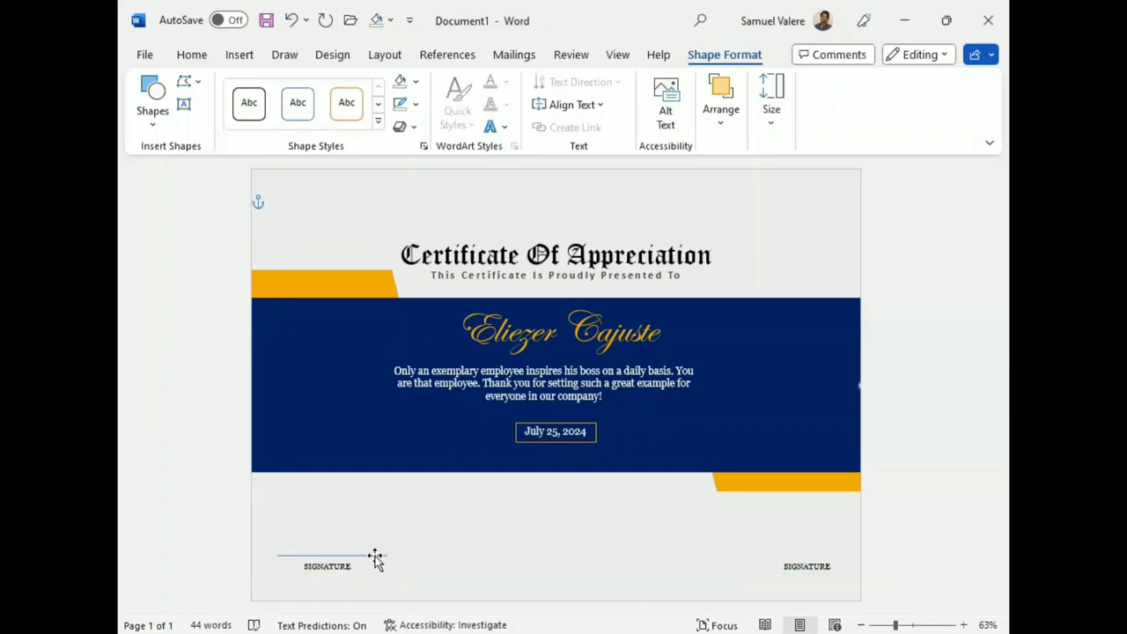
left_click(375, 557)
left_click_drag(375, 559, 375, 561)
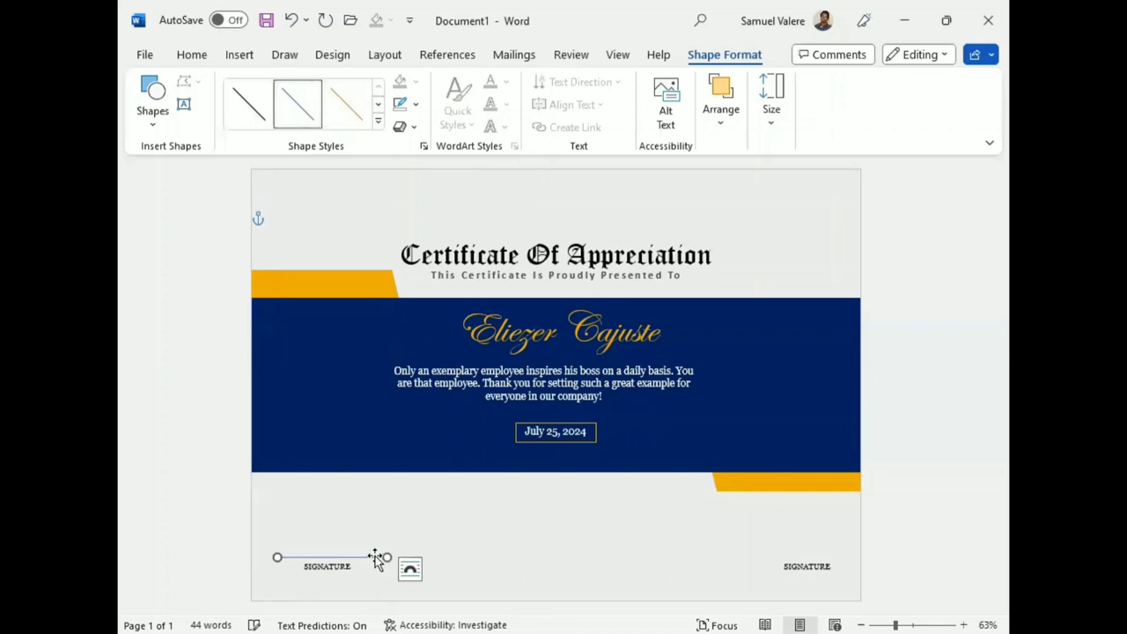
- Make the signature line black and nudge it up slightly
left_click(415, 104)
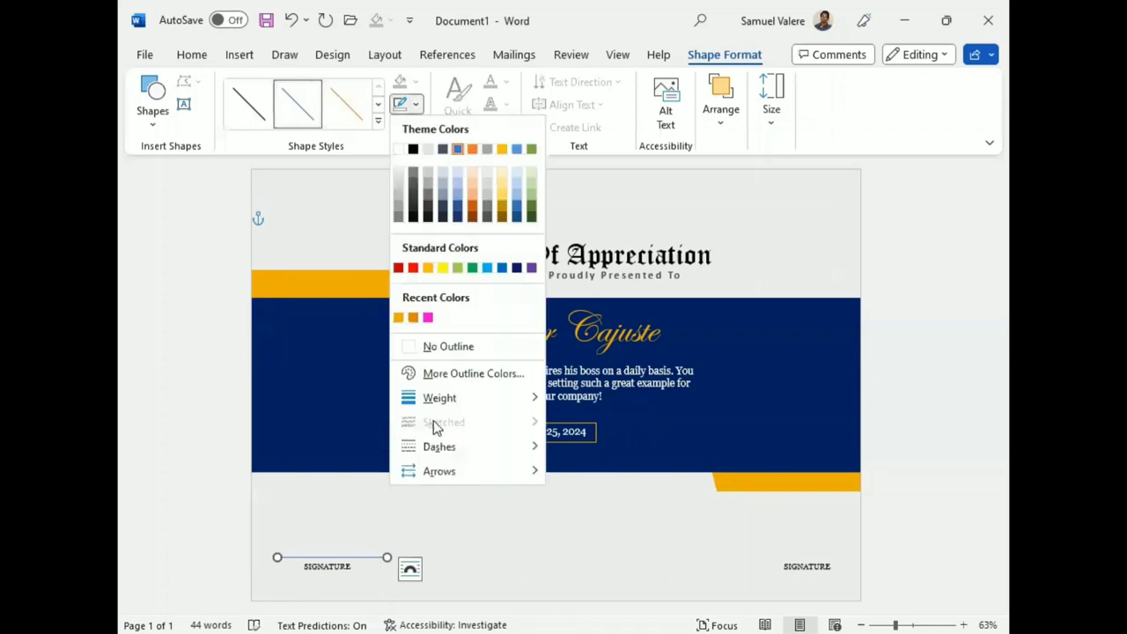
left_click(414, 149)
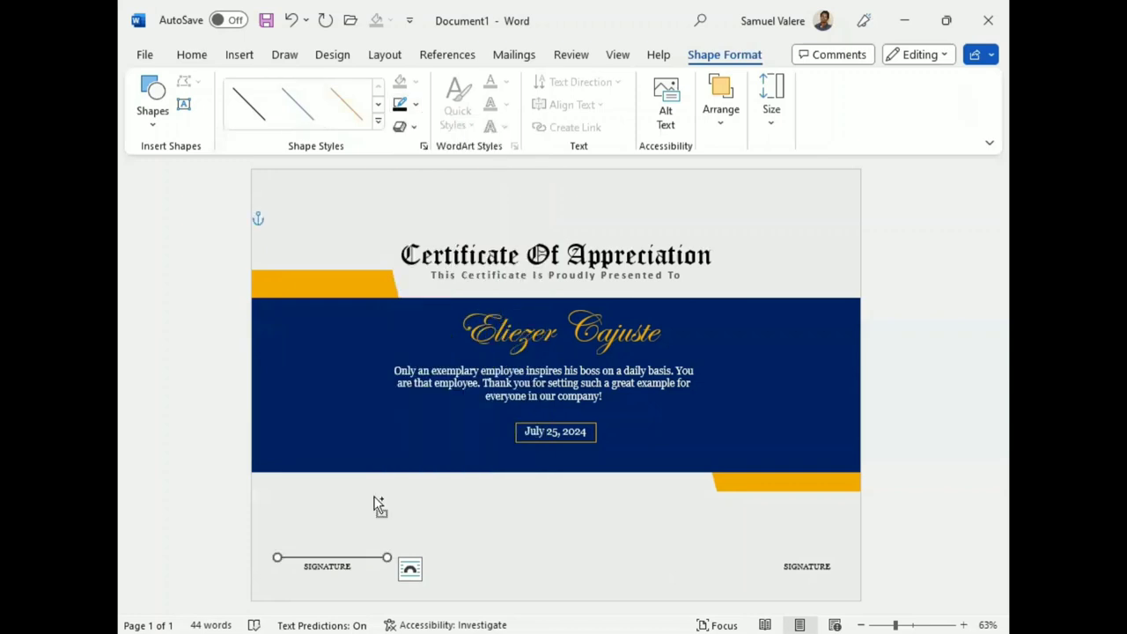
key("Up")
key("Up")
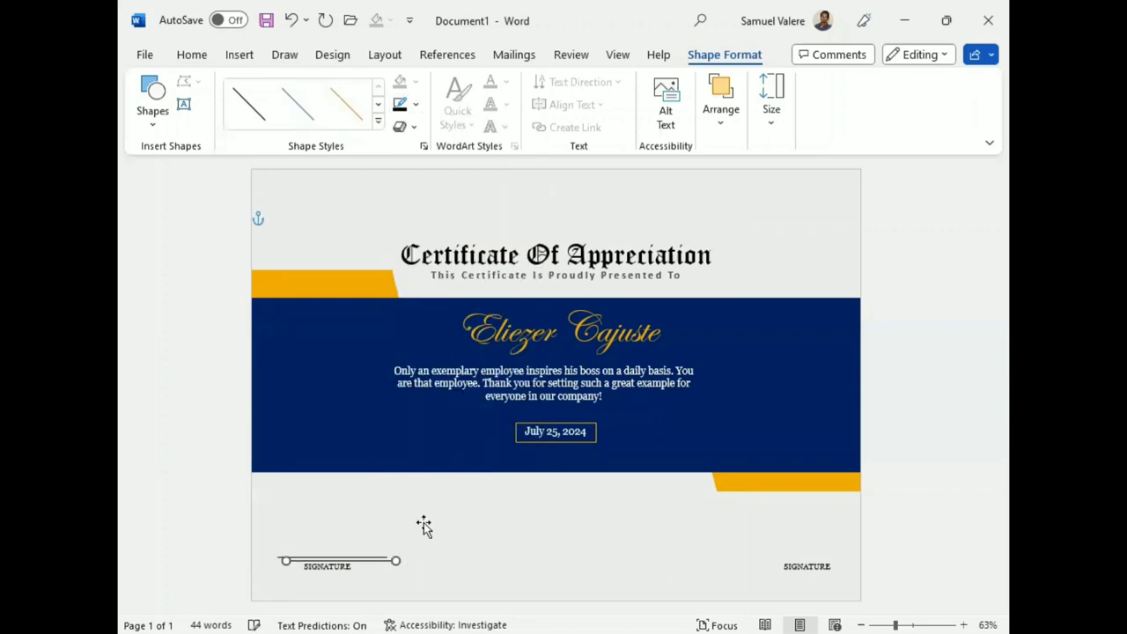
key("Up")
key("Up")
key("Up")
key("Up")
- Duplicate the line and move the copy above the right SIGNATURE label
key("ctrl+c")
key("ctrl+v")
key("Right")
key("Right")
key("Right")
key("Right")
key("Right")
key("Right")
key("Right")
key("Right")
key("Right")
key("Right")
key("Right")
key("Right")
key("Right")
key("Right")
key("Right")
key("Right")
key("Right")
key("Right")
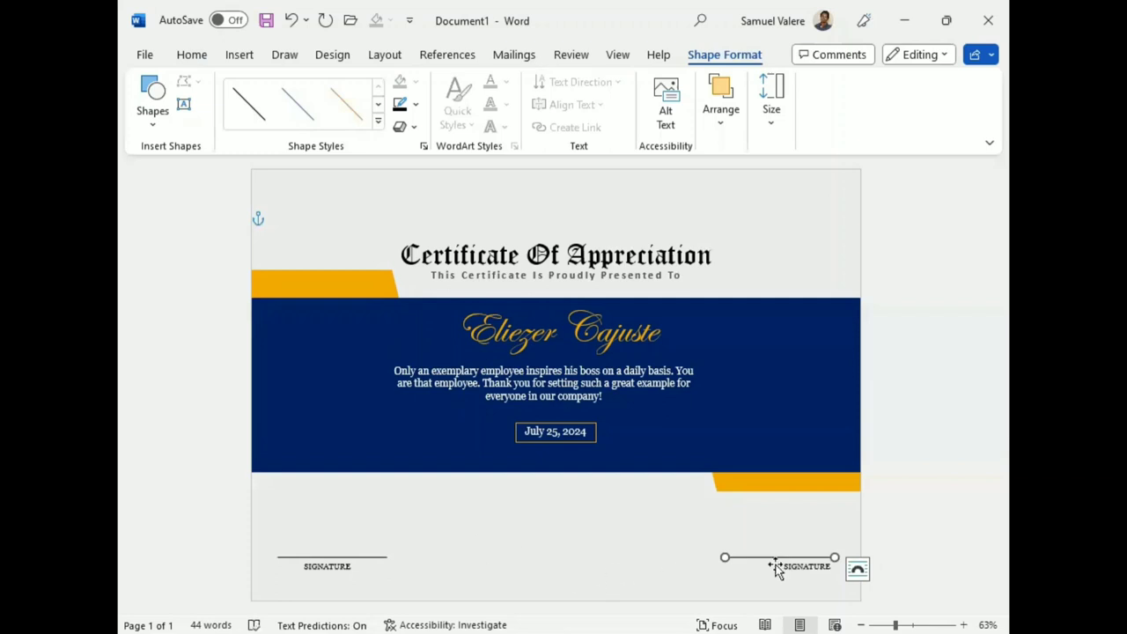
- Align the right signature line and centre the right SIGNATURE label beneath it
left_click_drag(771, 556, 776, 557)
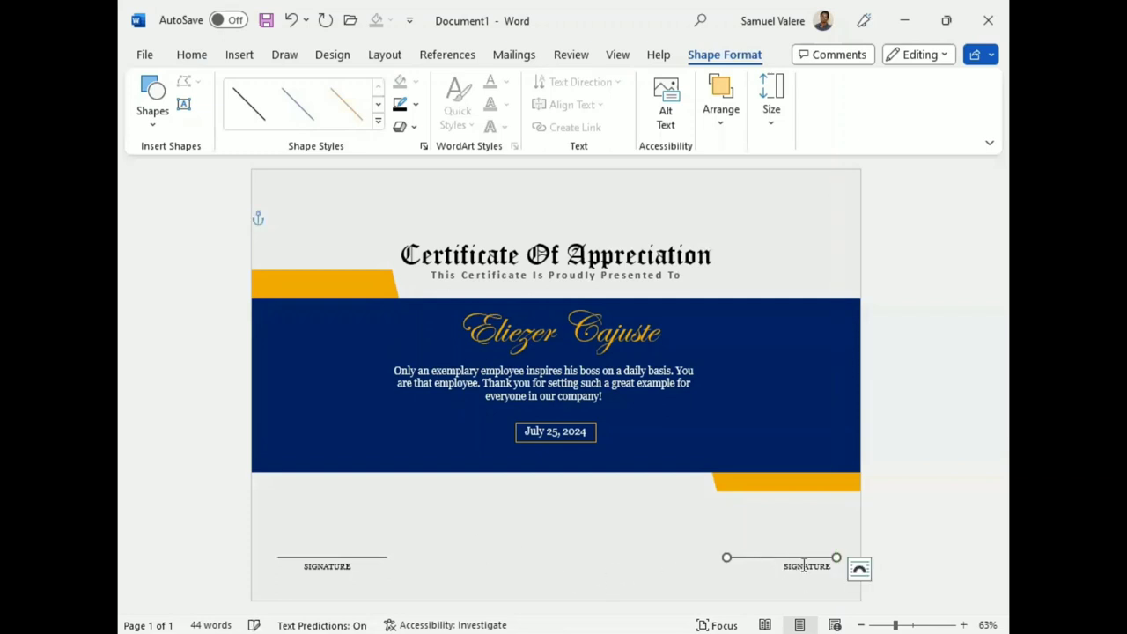
left_click(799, 577)
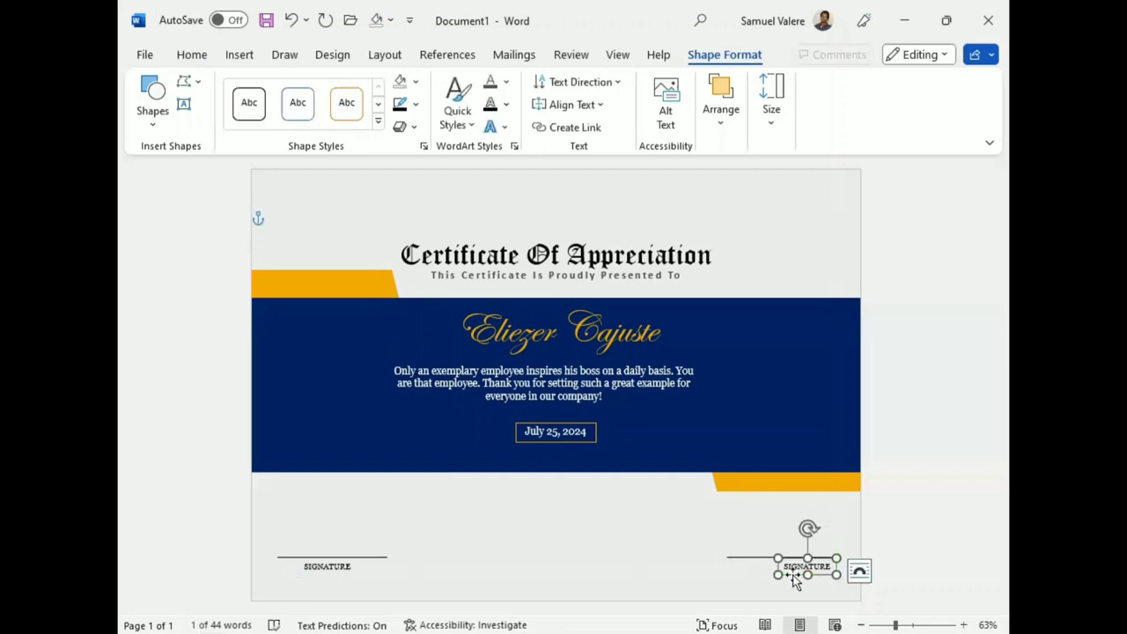
left_click_drag(800, 577, 793, 575)
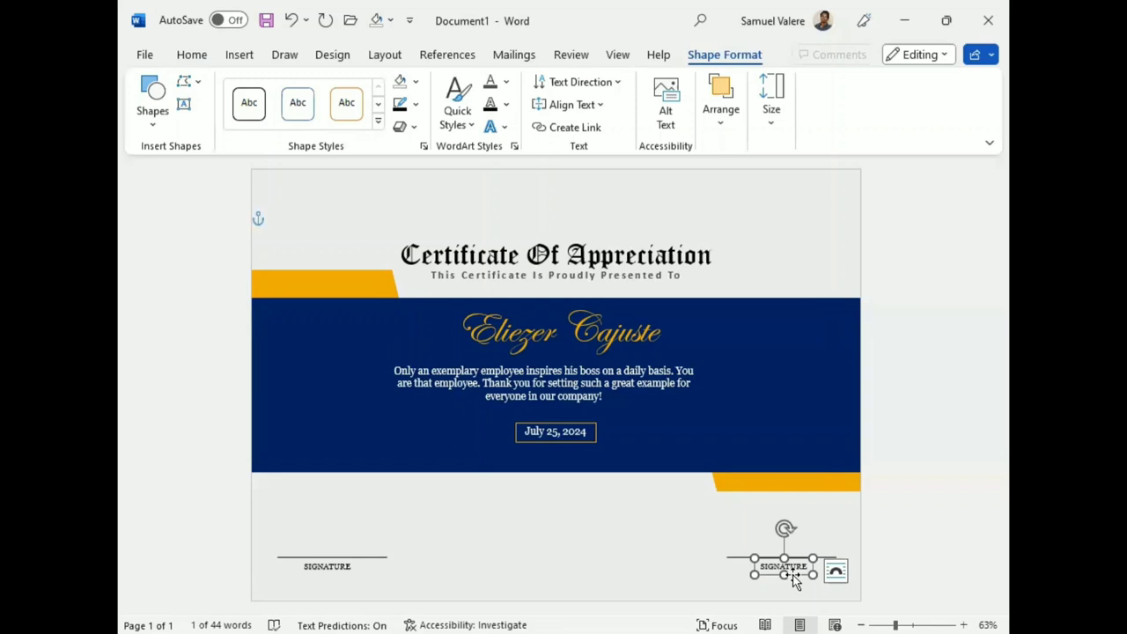
- Nudge the left SIGNATURE label two steps right to centre it under its line
left_click(341, 578)
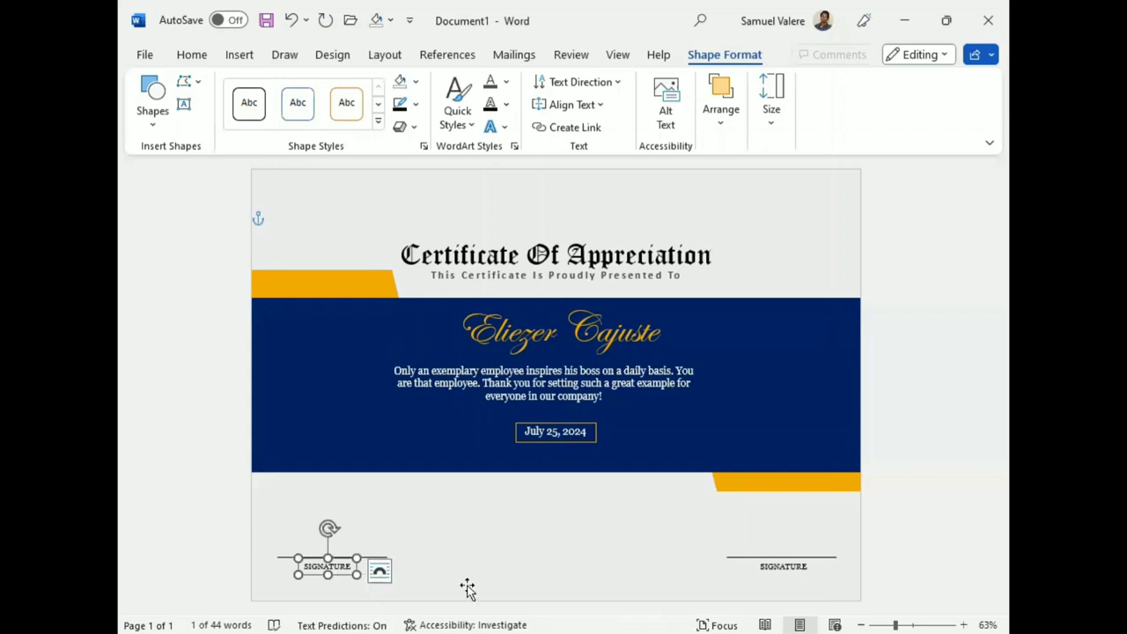
key("Right")
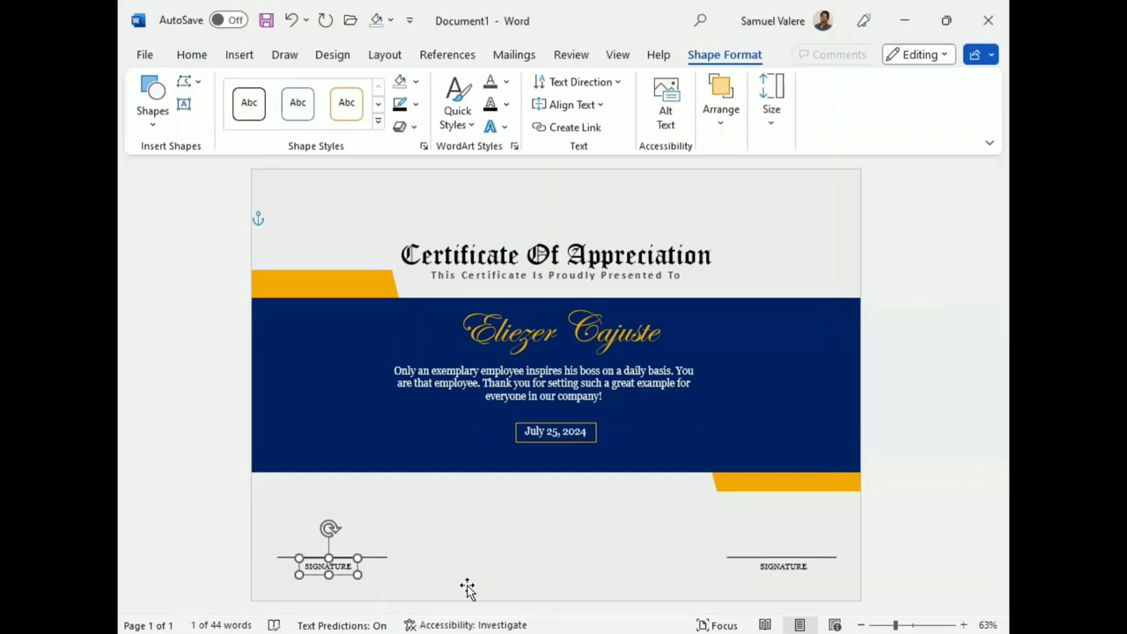
key("Right")
key("Right")
key("Right")
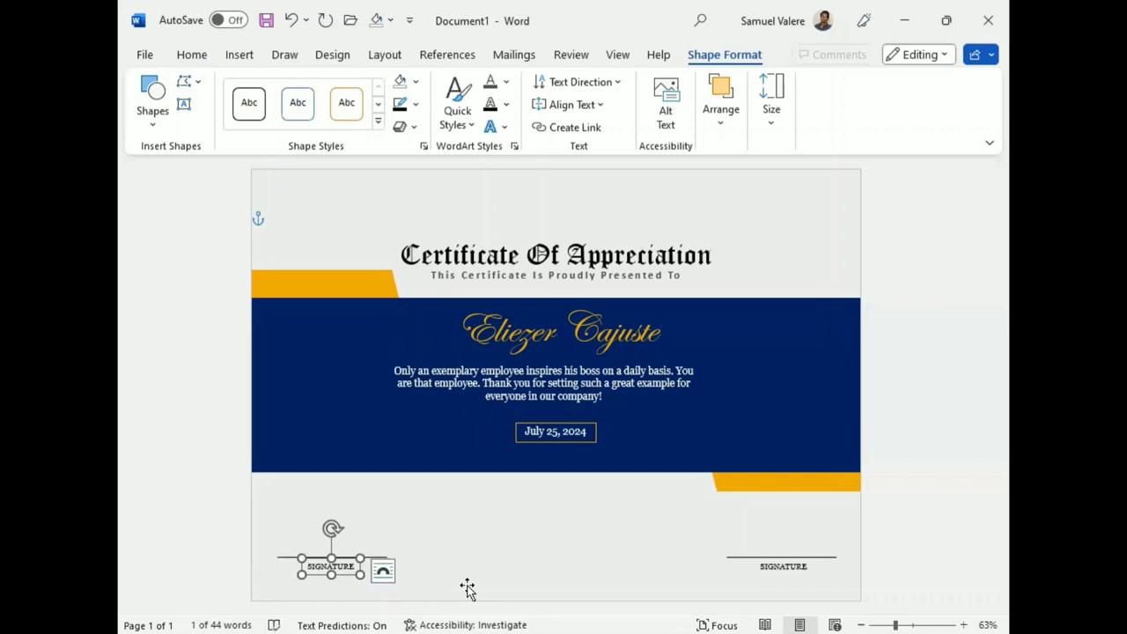
- Draw a starburst seal between the two signature lines and nudge it up three steps
left_click(156, 127)
scroll(250, 417, "down", 3)
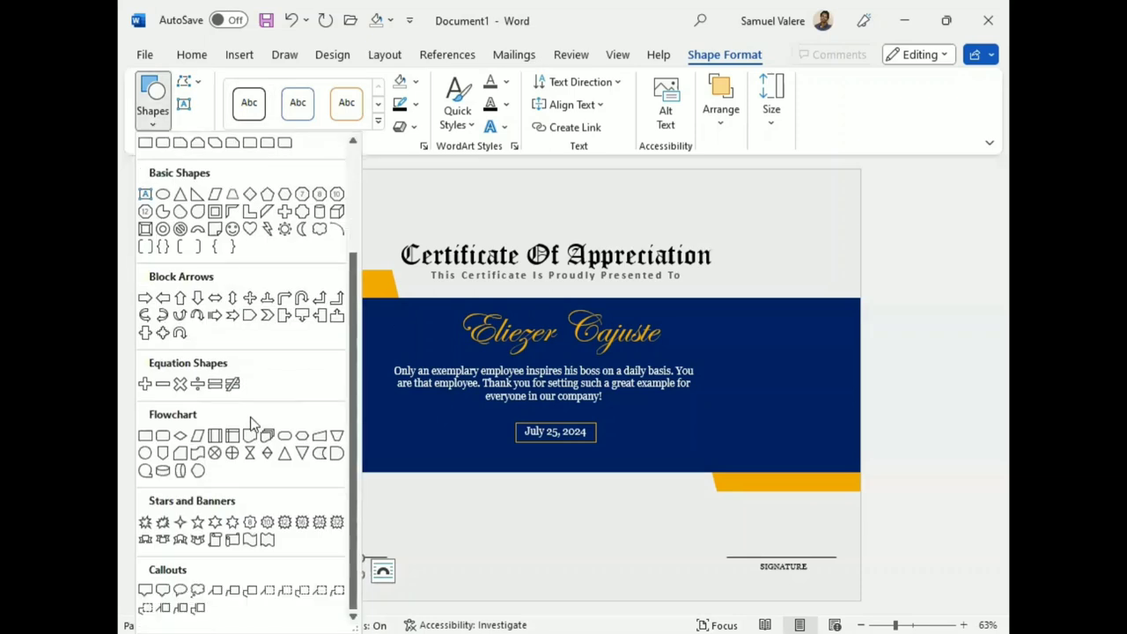
left_click(302, 524)
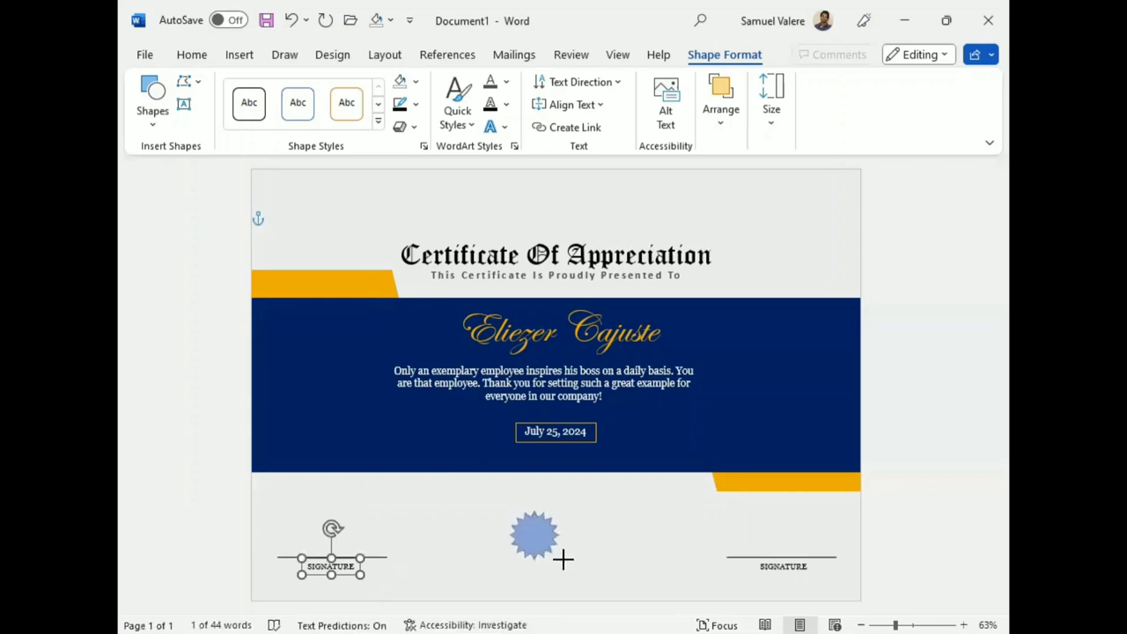
left_click_drag(510, 511, 583, 579)
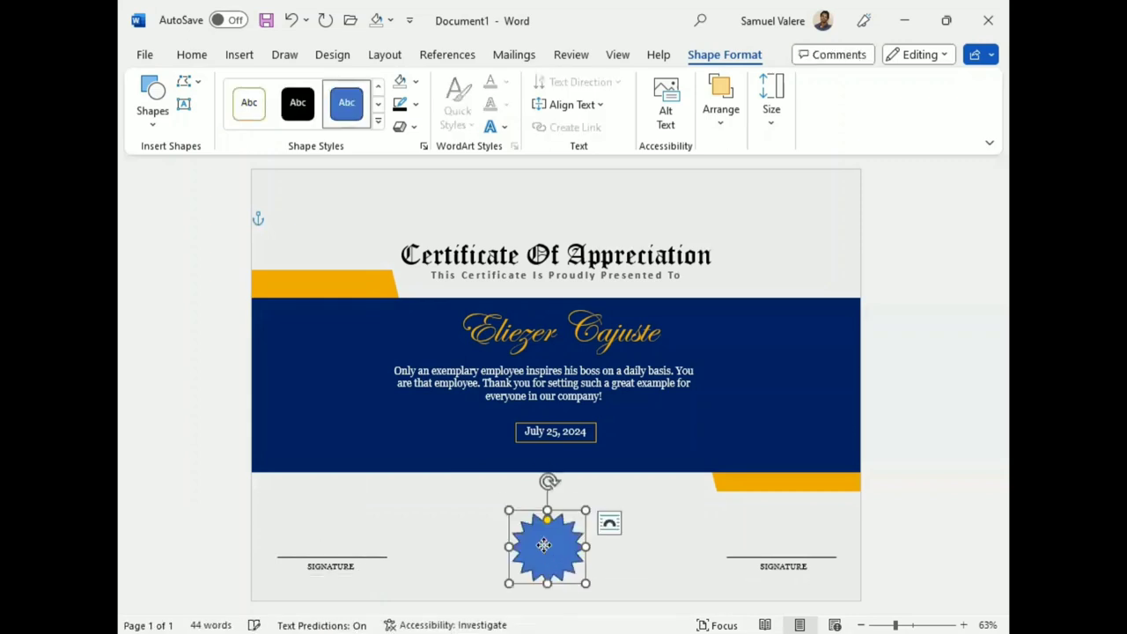
left_click_drag(541, 511, 543, 507)
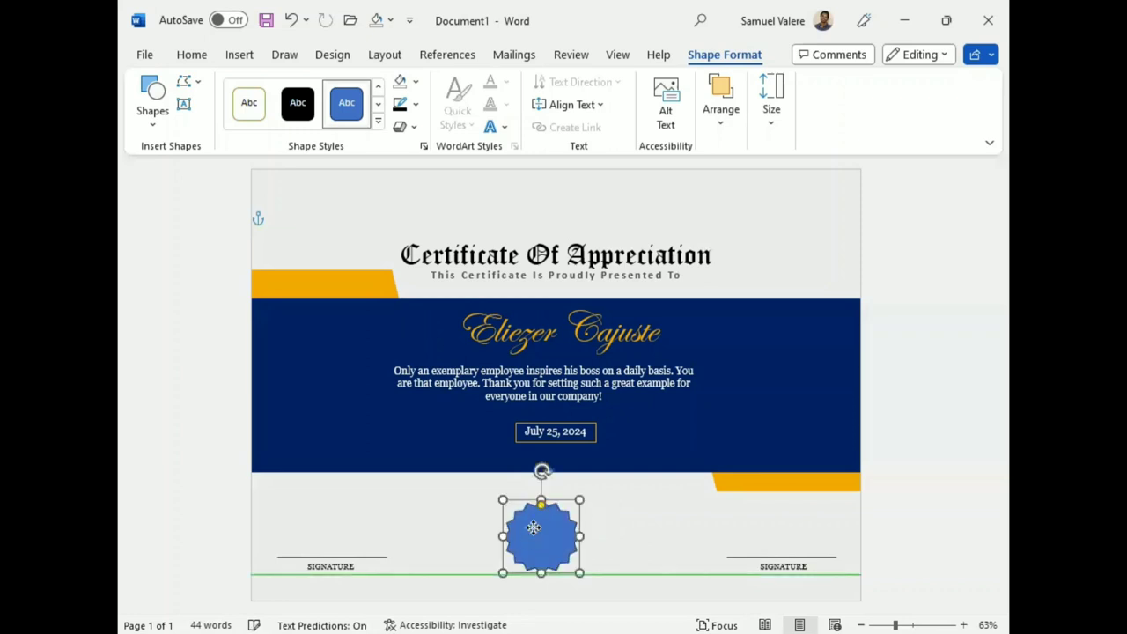
key("Up")
key("Up")
key("Up")
key("Up")
key("Up")
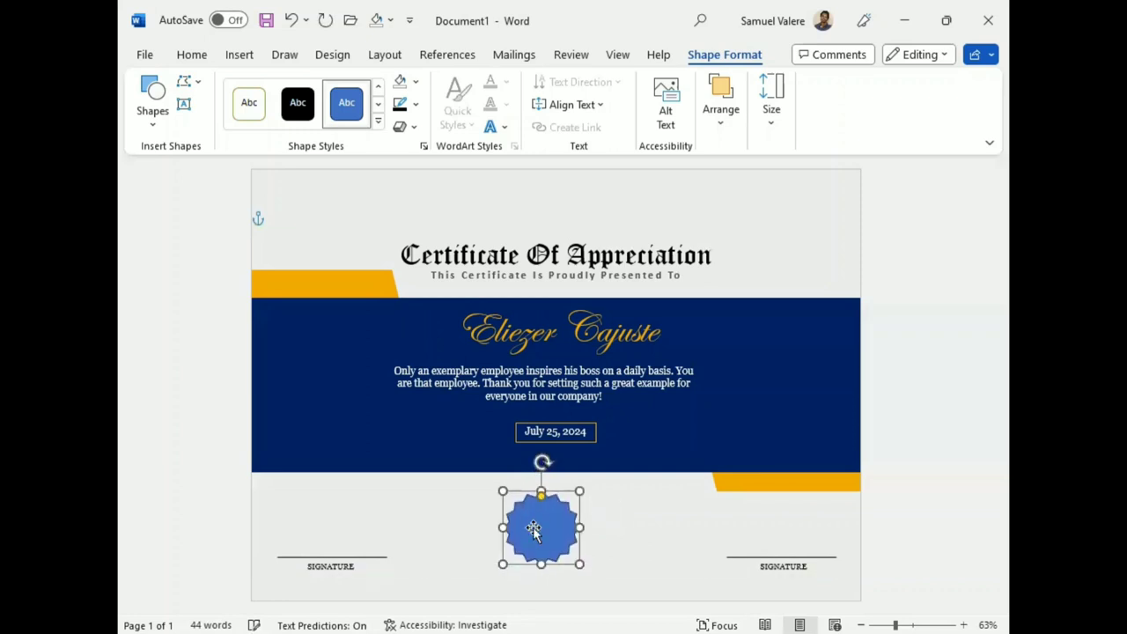
key("Up")
key("Up")
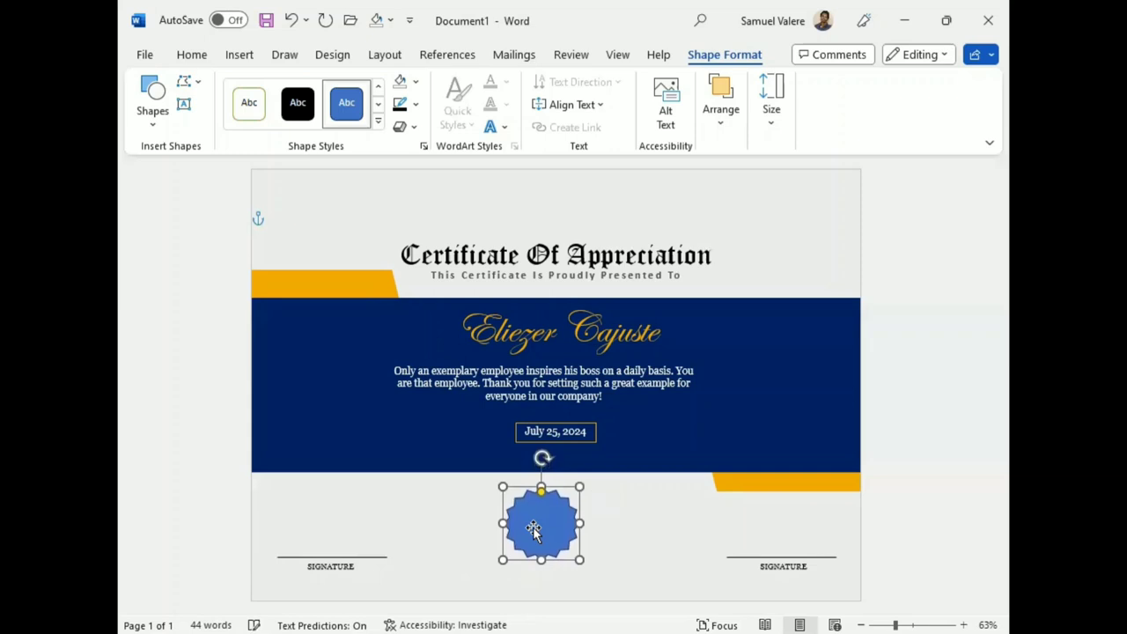
key("Up")
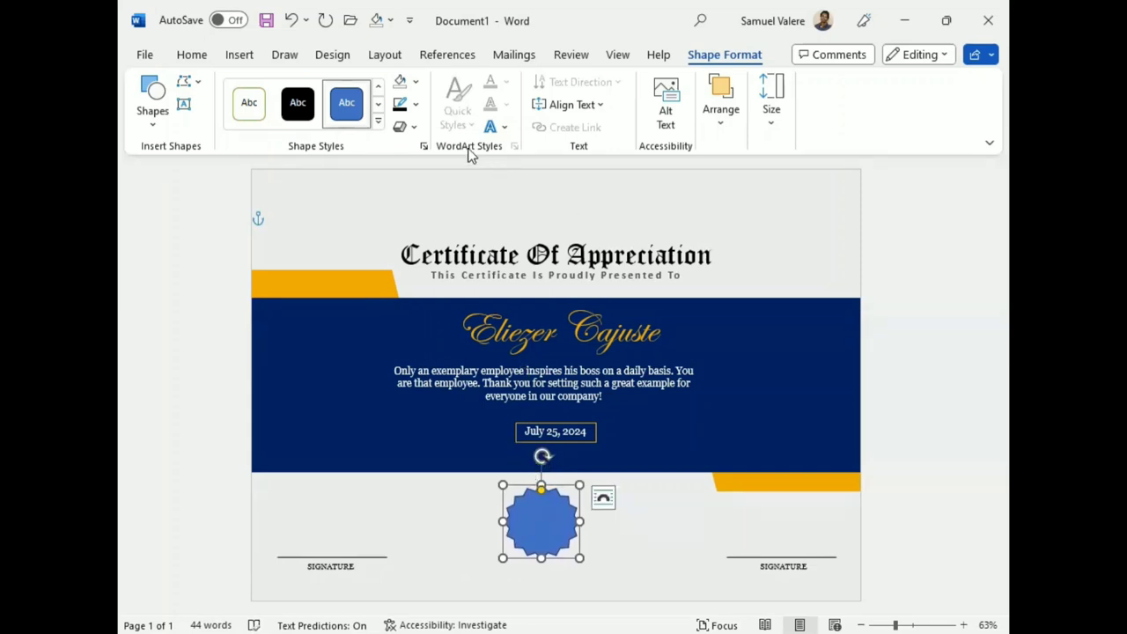
- Set the seal's Shape Outline to White and its Shape Fill to Dark Blue
left_click(415, 104)
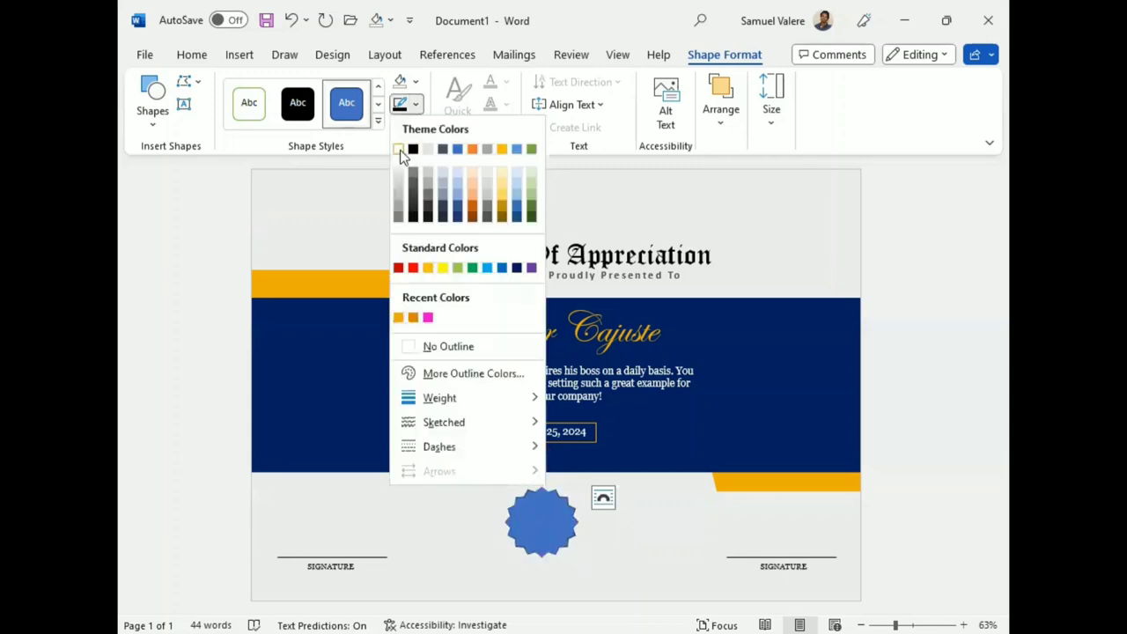
left_click(398, 148)
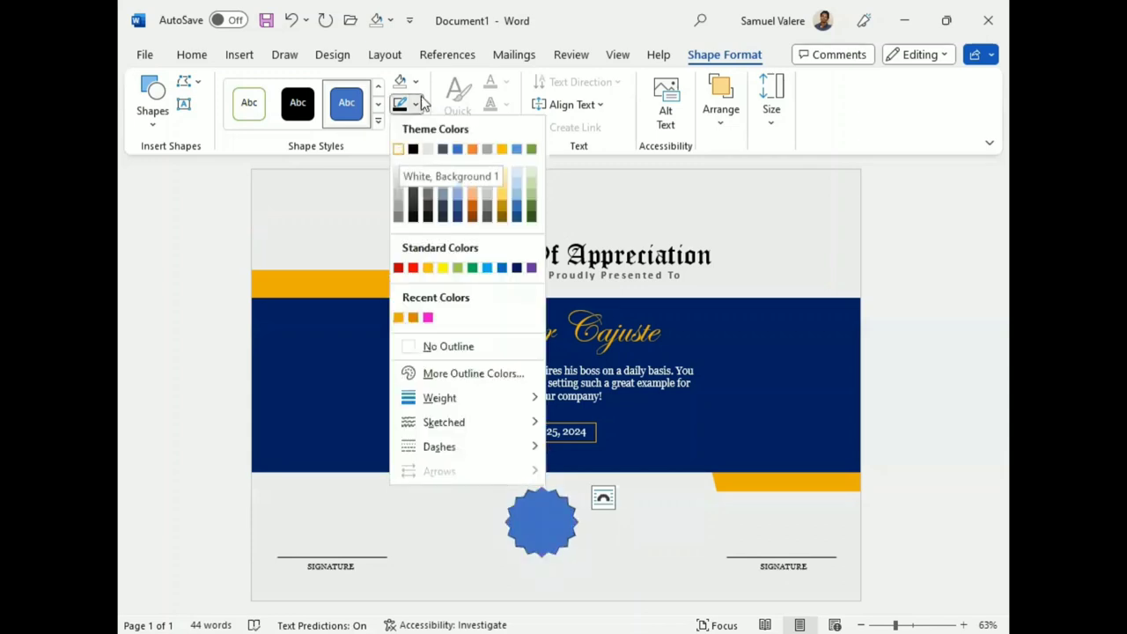
left_click(414, 81)
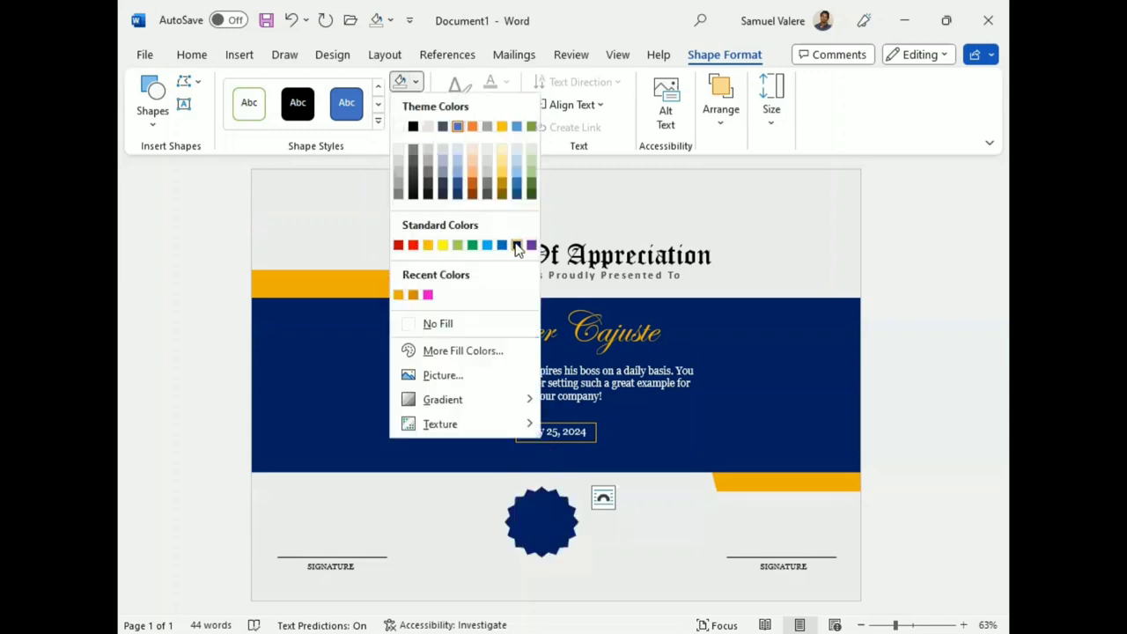
left_click(516, 246)
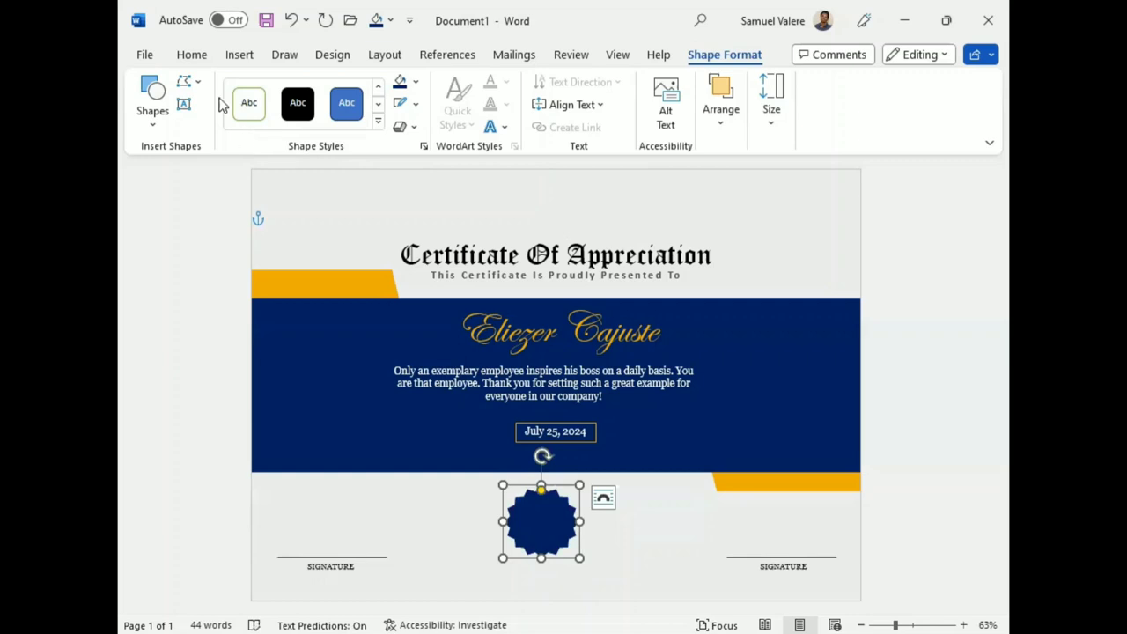
- Draw an Arrow: Chevron shape right of the seal and rotate it upright
left_click(153, 123)
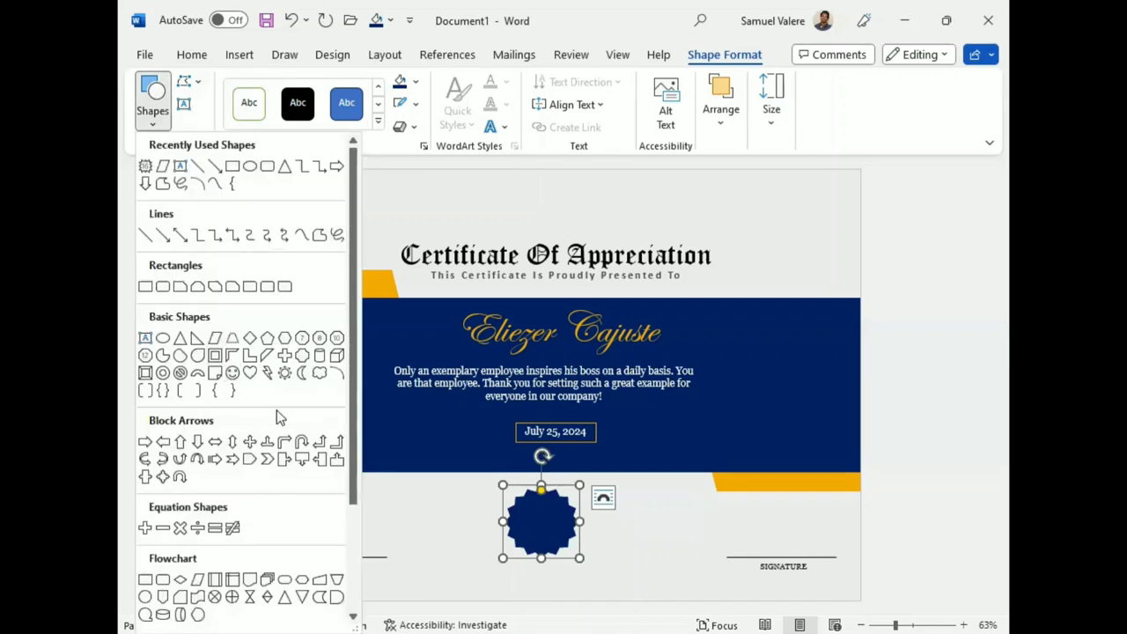
left_click(268, 460)
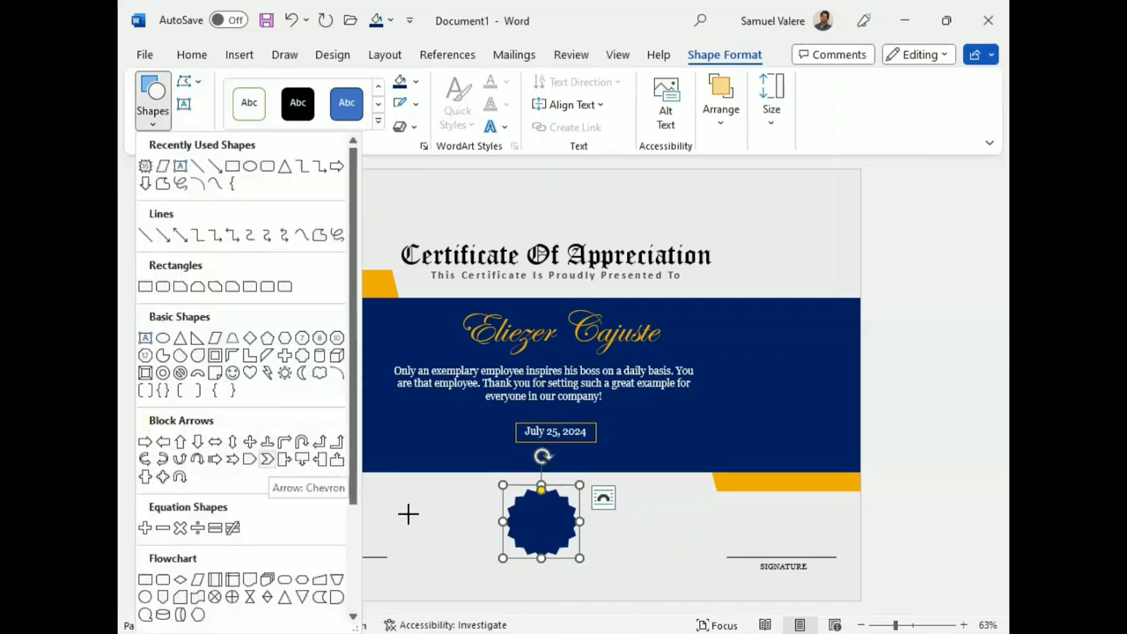
left_click_drag(645, 516, 692, 538)
left_click_drag(667, 481, 639, 526)
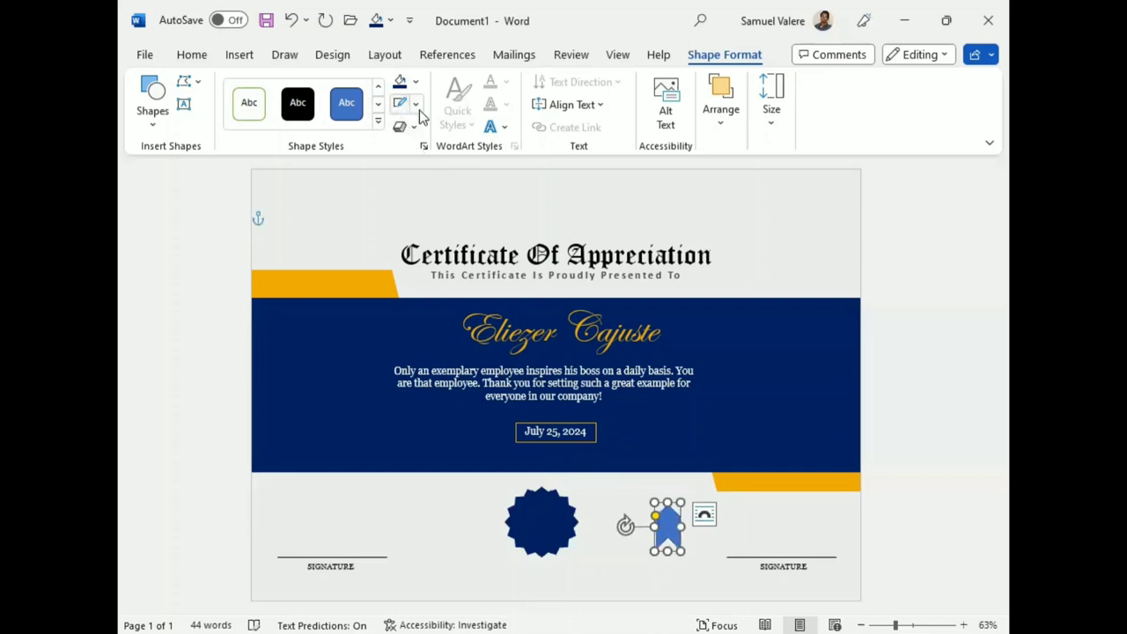
- Fill the chevron with the same navy as the seal
left_click(416, 104)
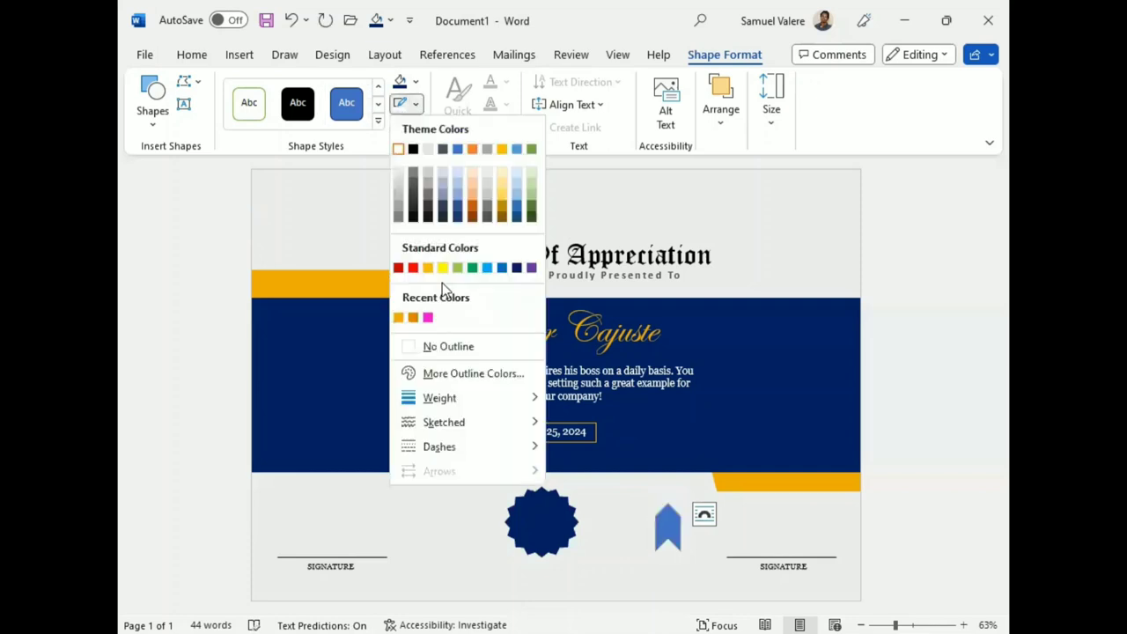
left_click(453, 343)
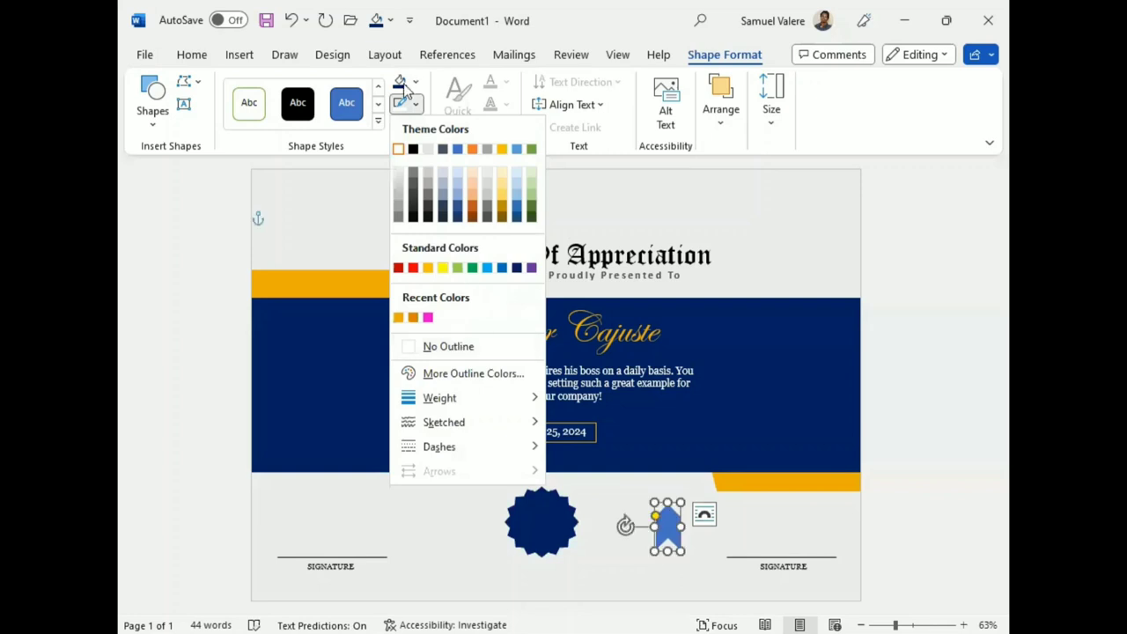
left_click(667, 526)
- Rotate and position the ribbon tails under the seal, angling them outward
mouse_move(668, 526)
left_mouse_down()
mouse_move(560, 550)
mouse_move(525, 574)
mouse_move(499, 553)
mouse_move(535, 562)
left_mouse_up()
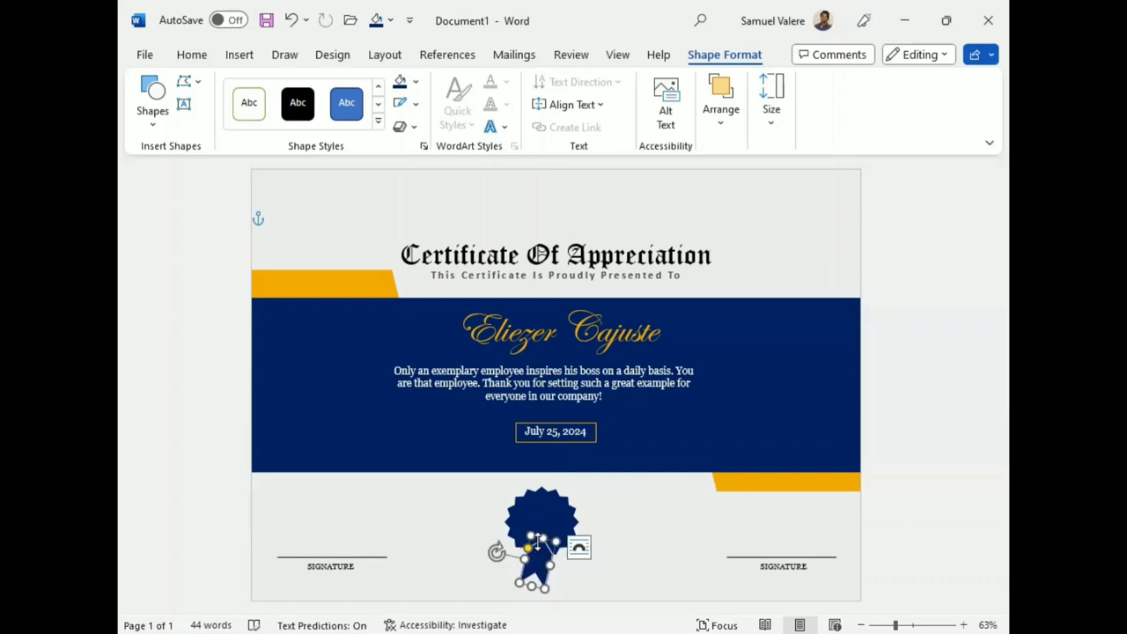
key("ctrl+z")
mouse_move(508, 560)
left_mouse_down()
mouse_move(506, 580)
mouse_move(563, 554)
left_mouse_up()
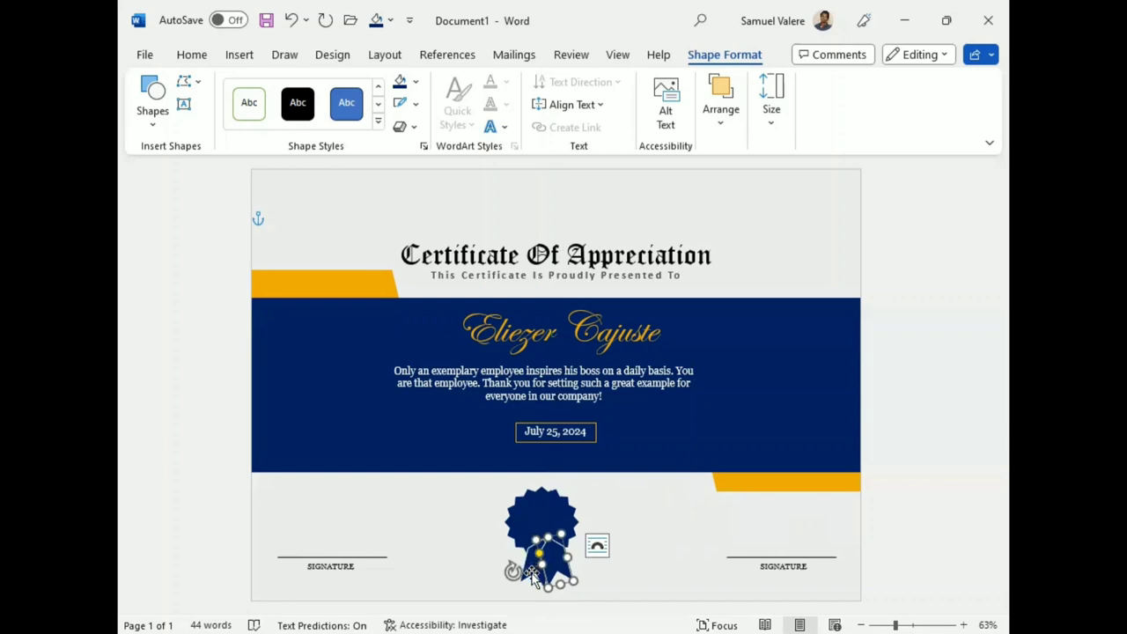
left_click_drag(533, 577, 520, 567)
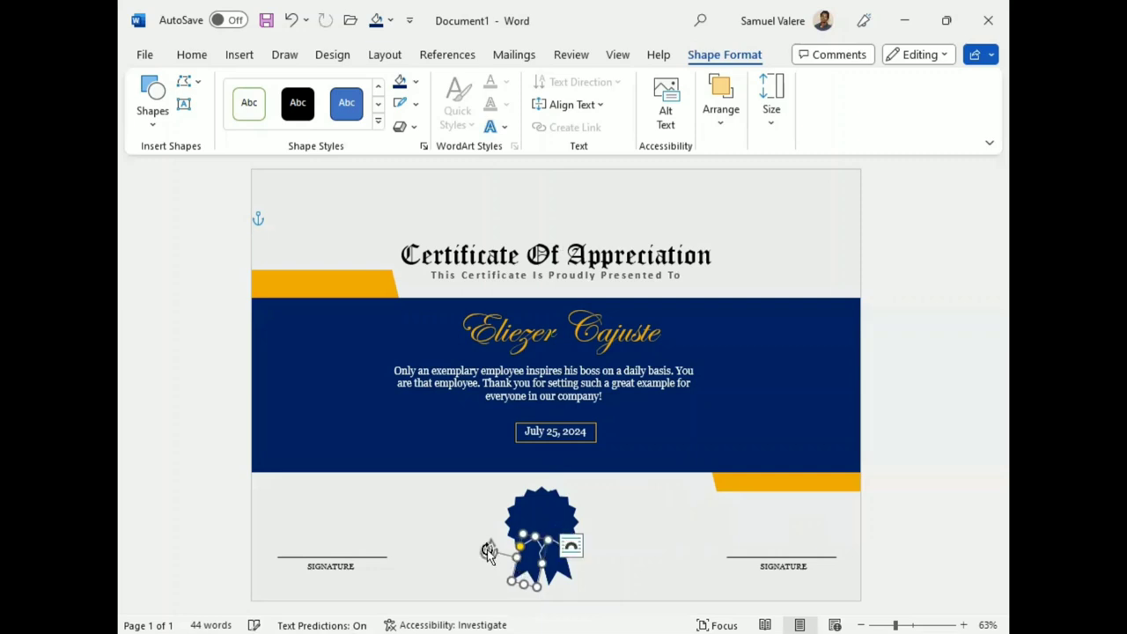
left_click(553, 568)
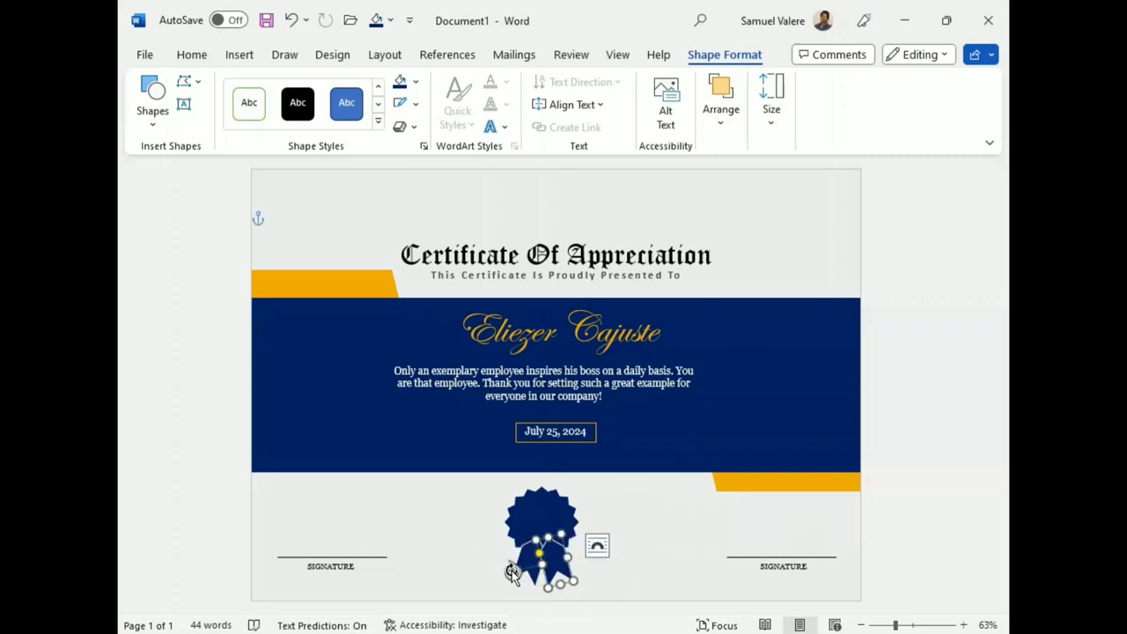
left_click_drag(511, 573, 513, 574)
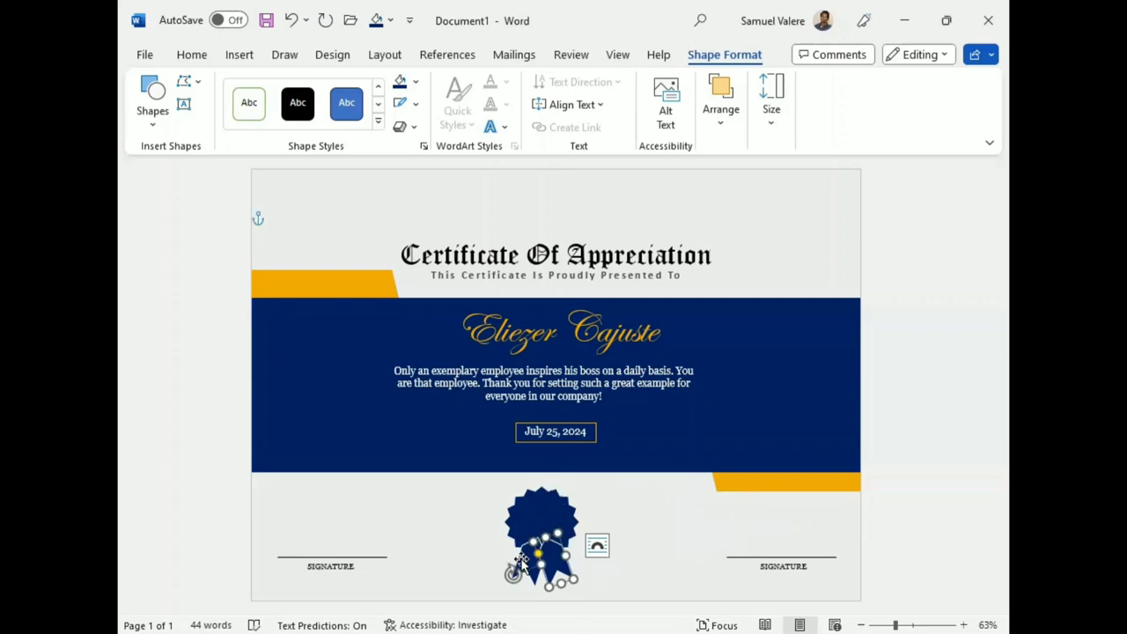
- Select both ribbon tails and send them backward behind the seal
left_click(542, 550, "shift")
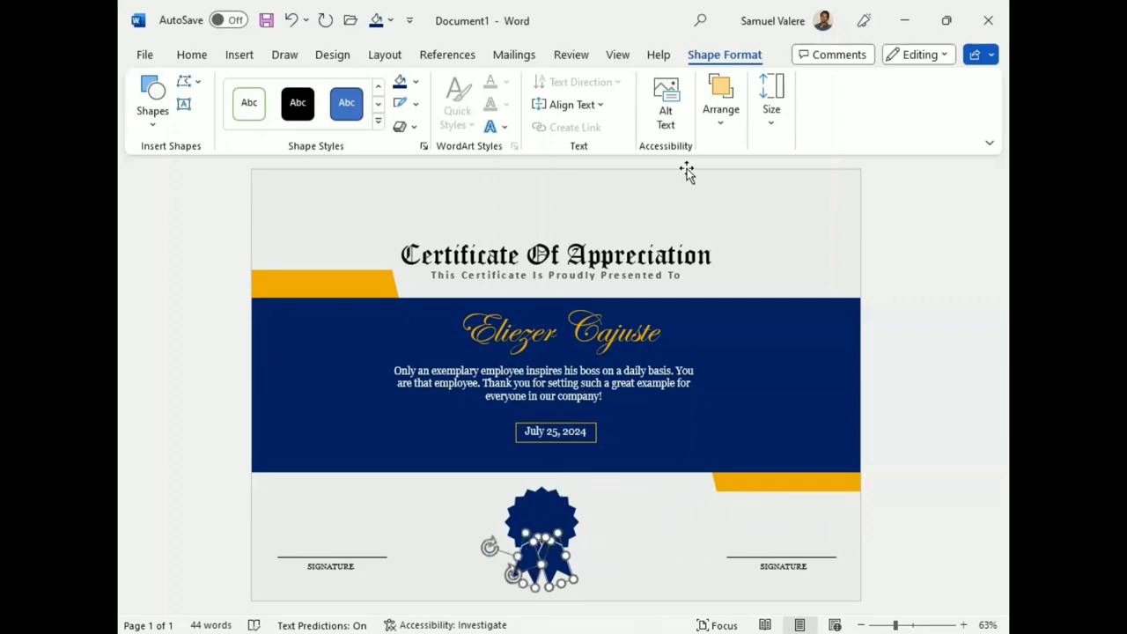
left_click(726, 119)
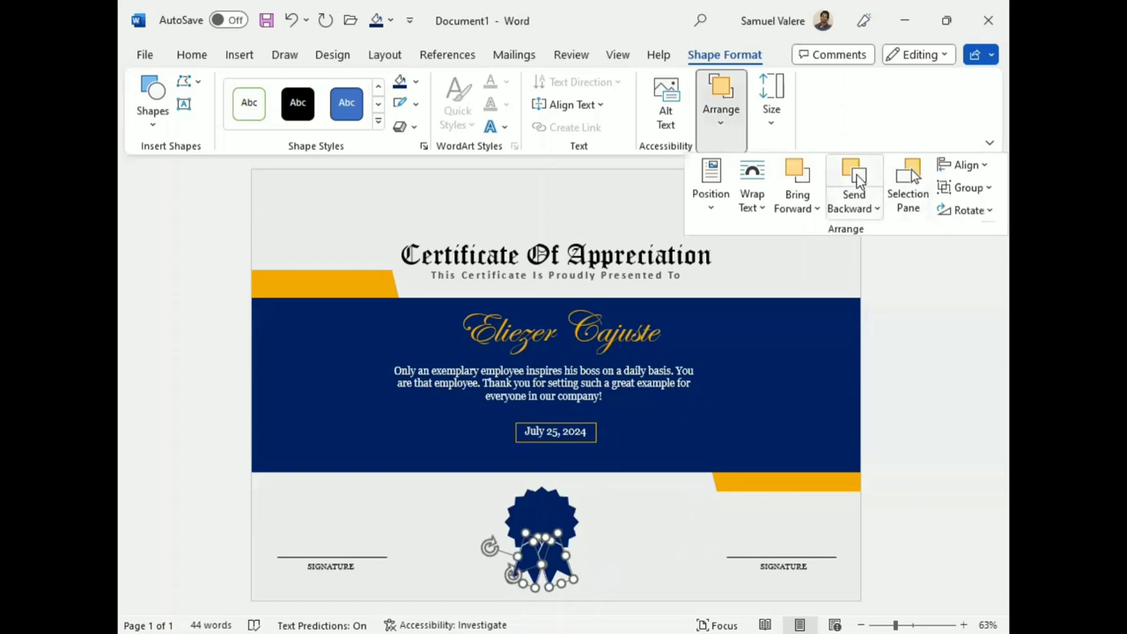
left_click(859, 178)
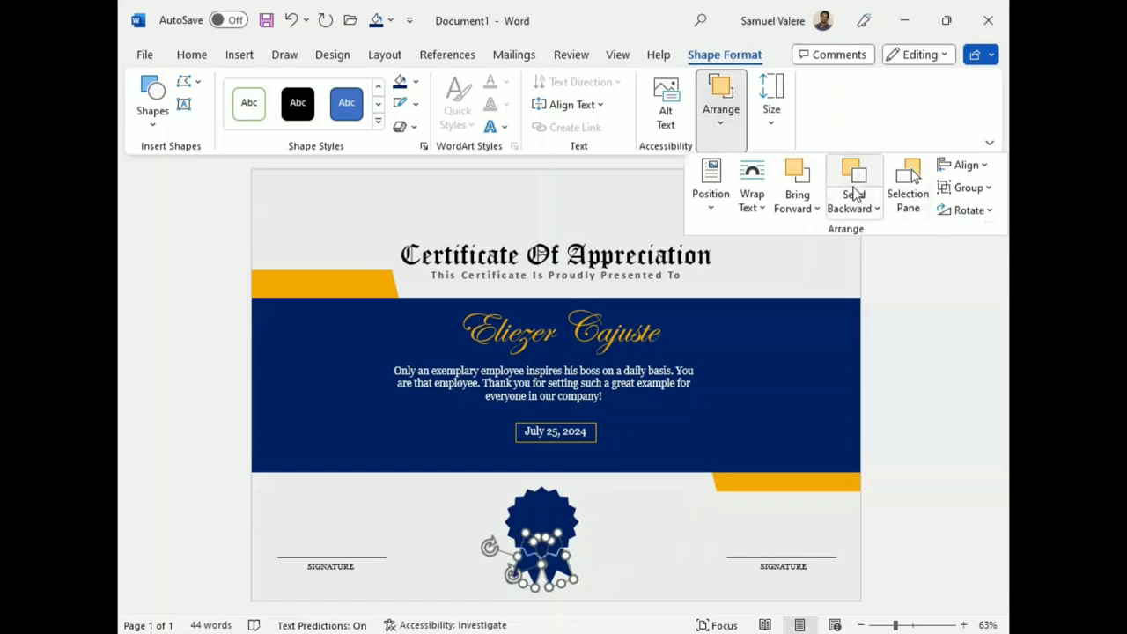
left_click(555, 520)
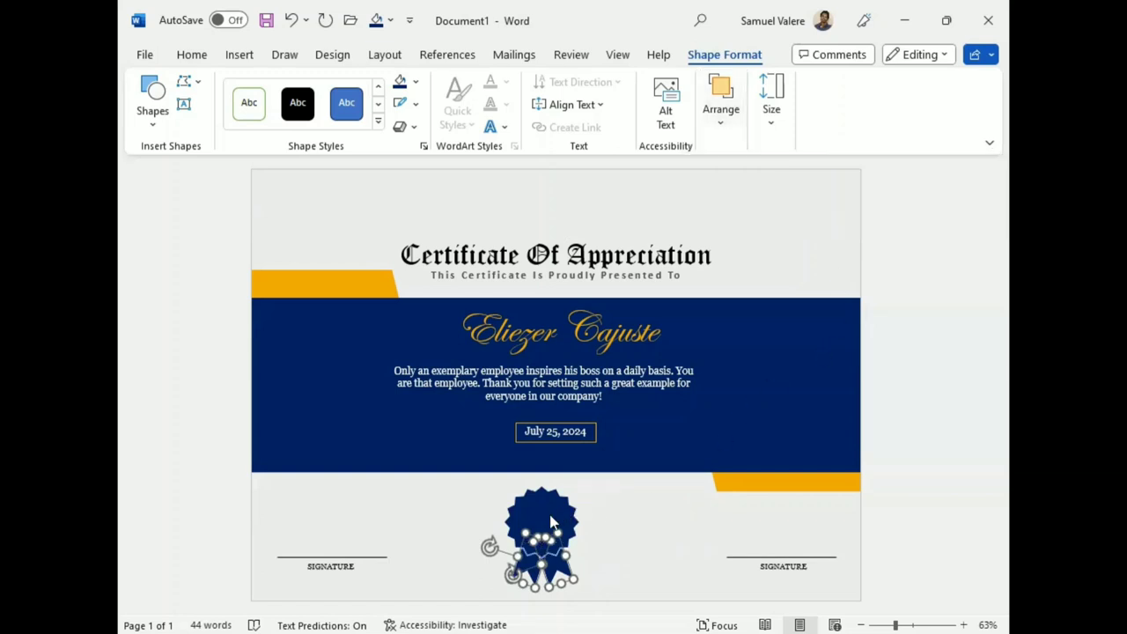
left_click(577, 545)
- Give the seal's white outline a 3 pt weight
left_click(536, 528)
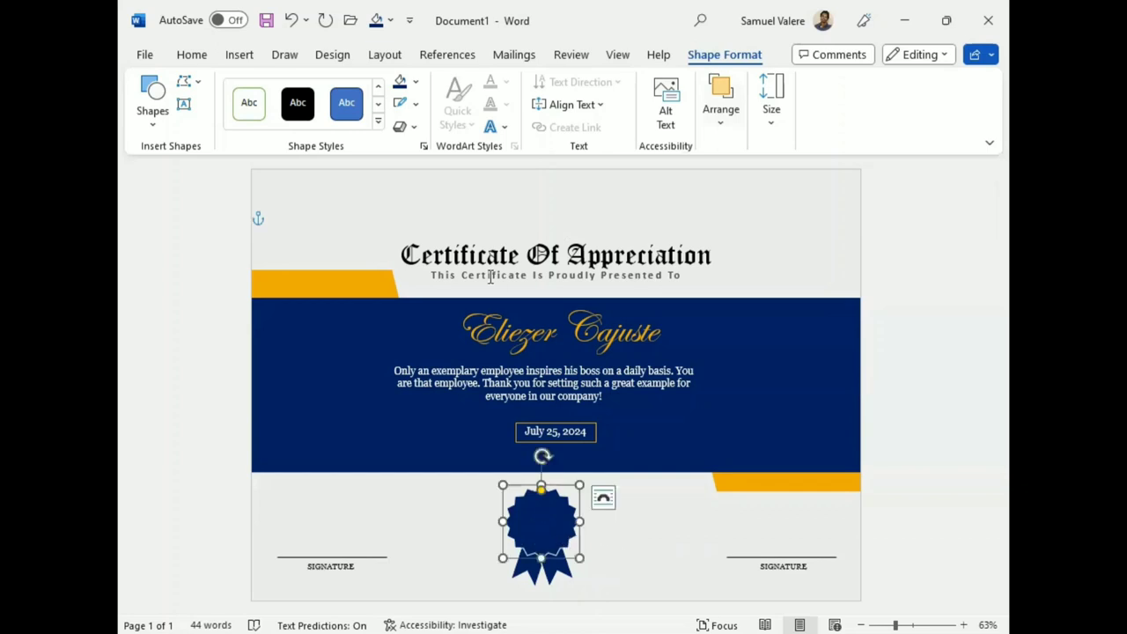
left_click(419, 105)
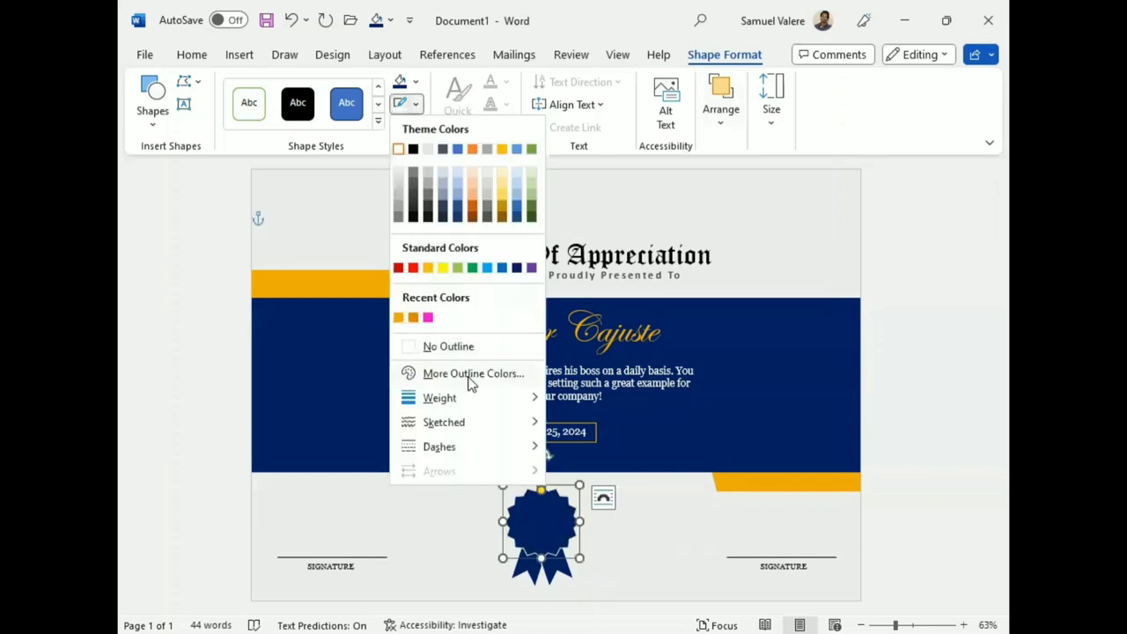
mouse_move(467, 398)
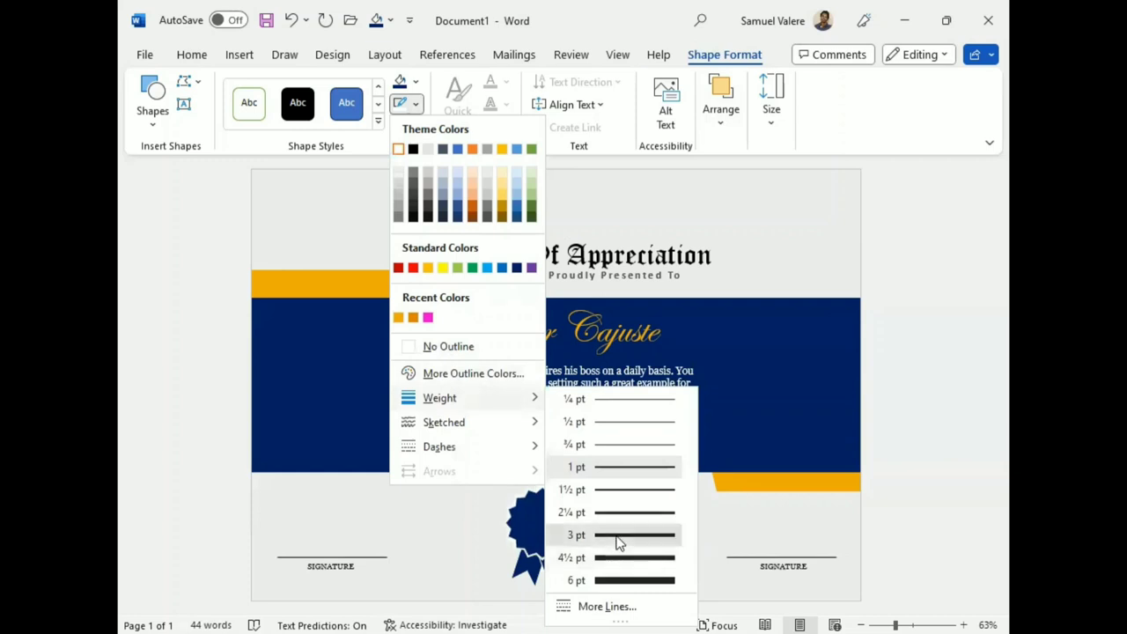
left_click(617, 535)
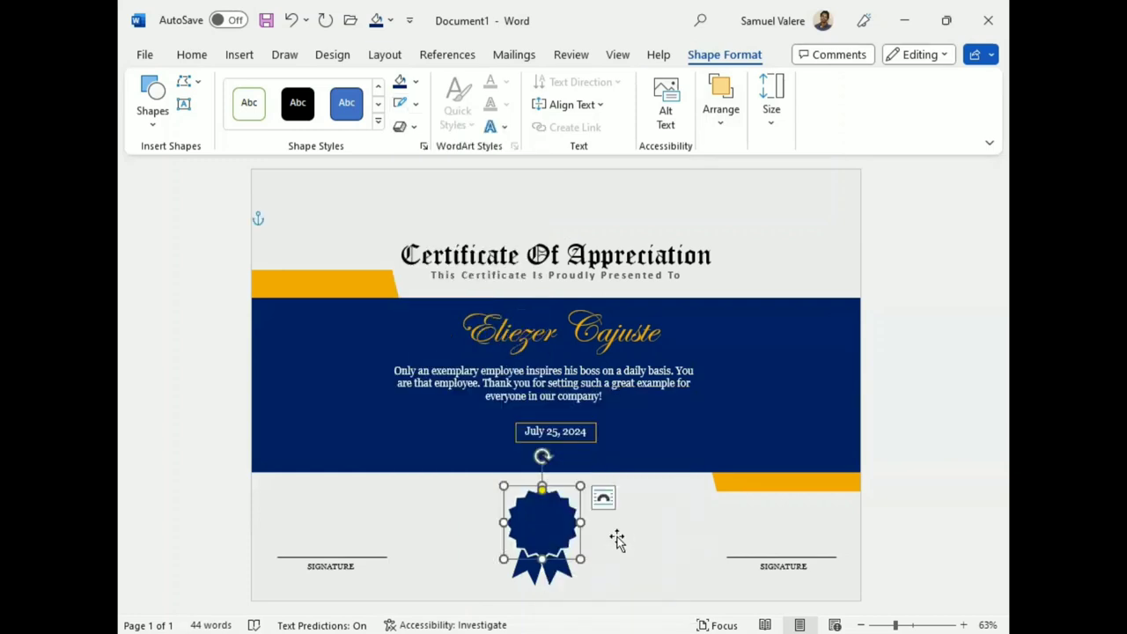
left_click(184, 104)
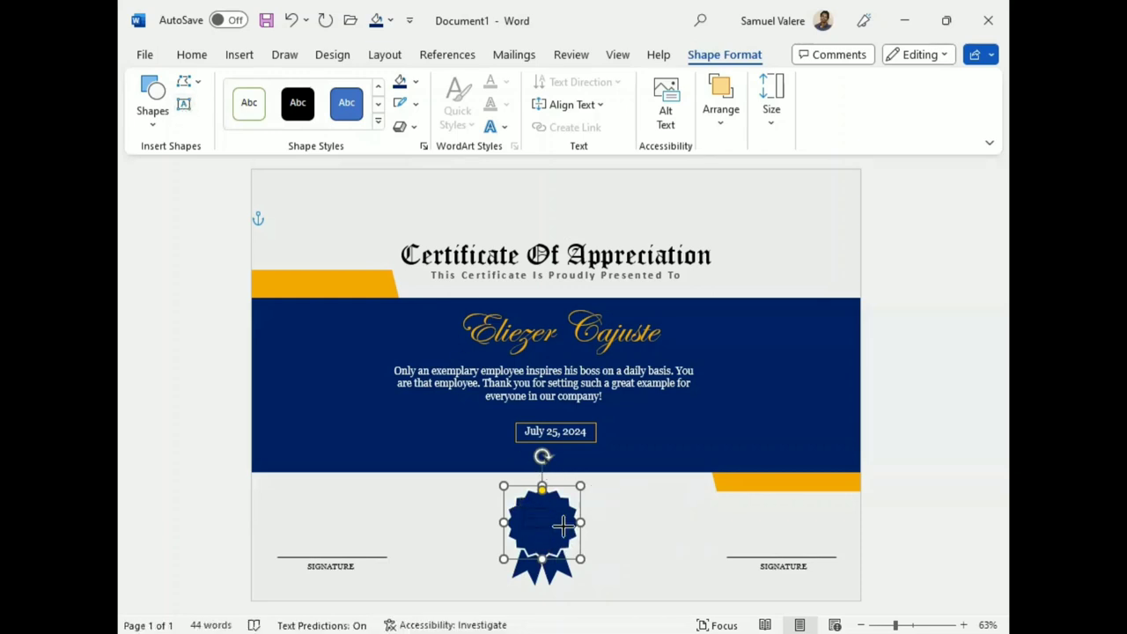
- Draw a text box over the seal and set its word Best to Edwardian Script
left_click_drag(563, 526, 519, 508)
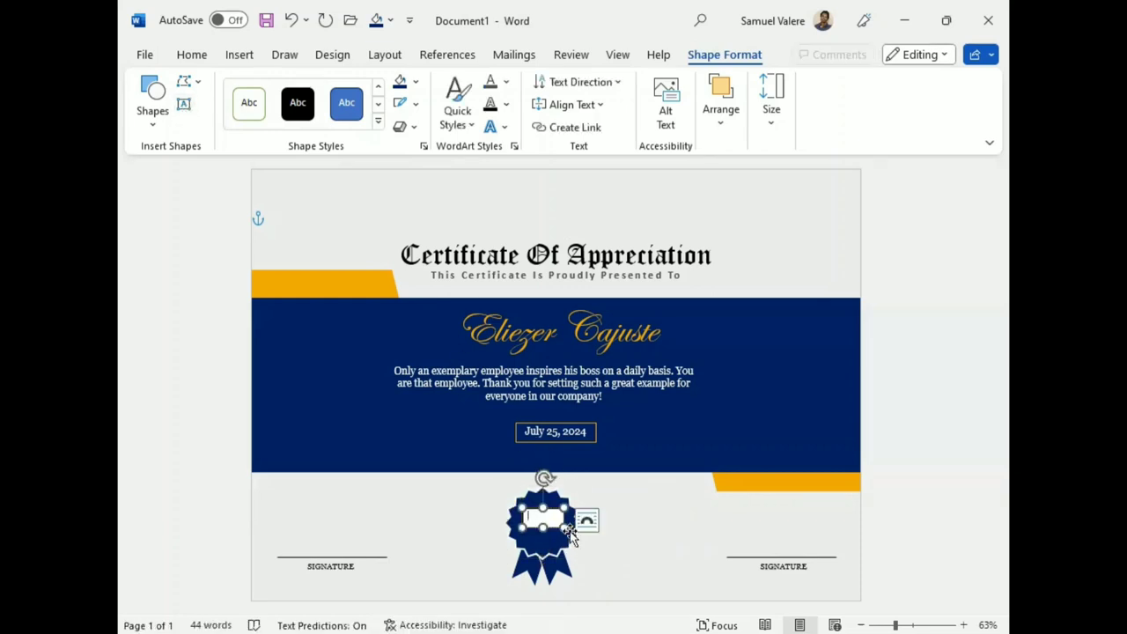
type("4")
type("Best")
double_click(529, 516)
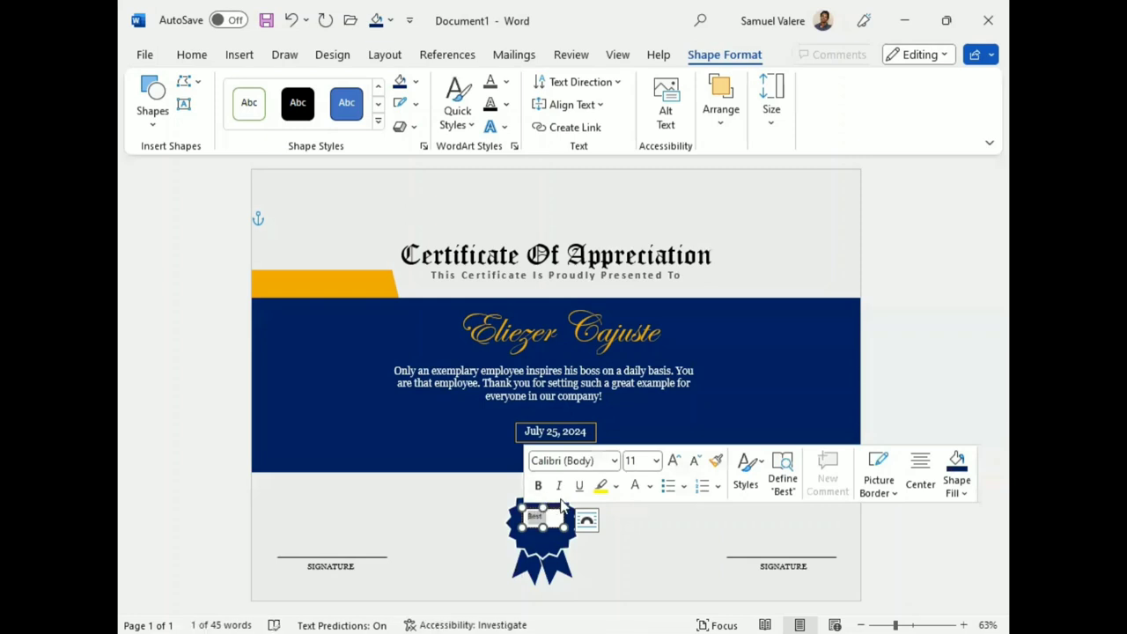
left_click(568, 460)
type("Edwardian Script")
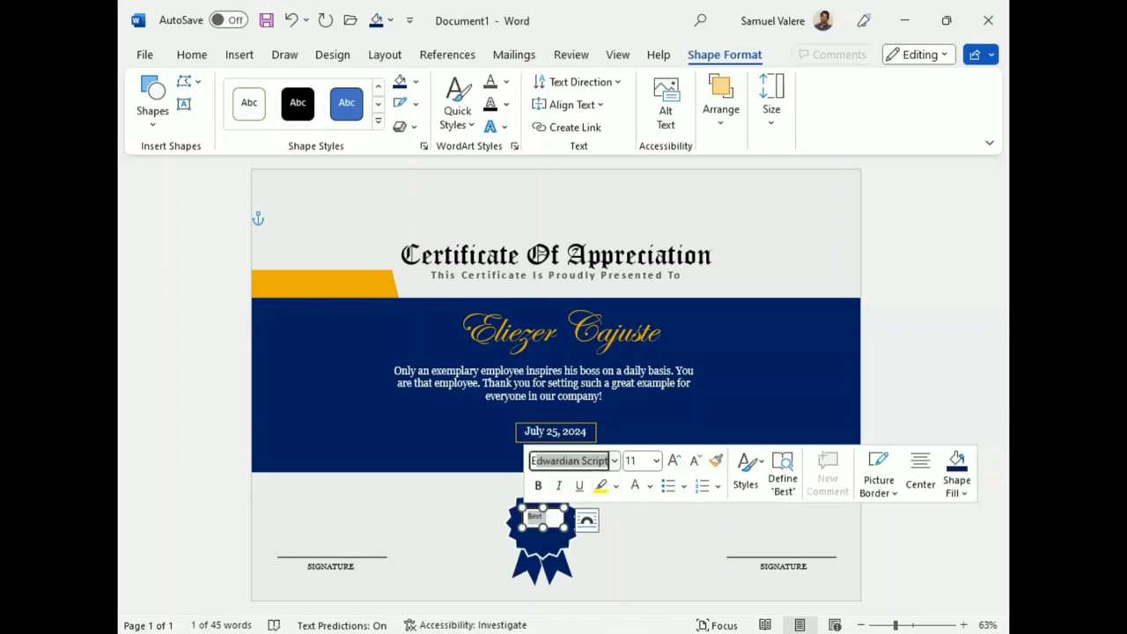
key("Return")
- Enlarge the Best text by six font-size steps
key("alt+h")
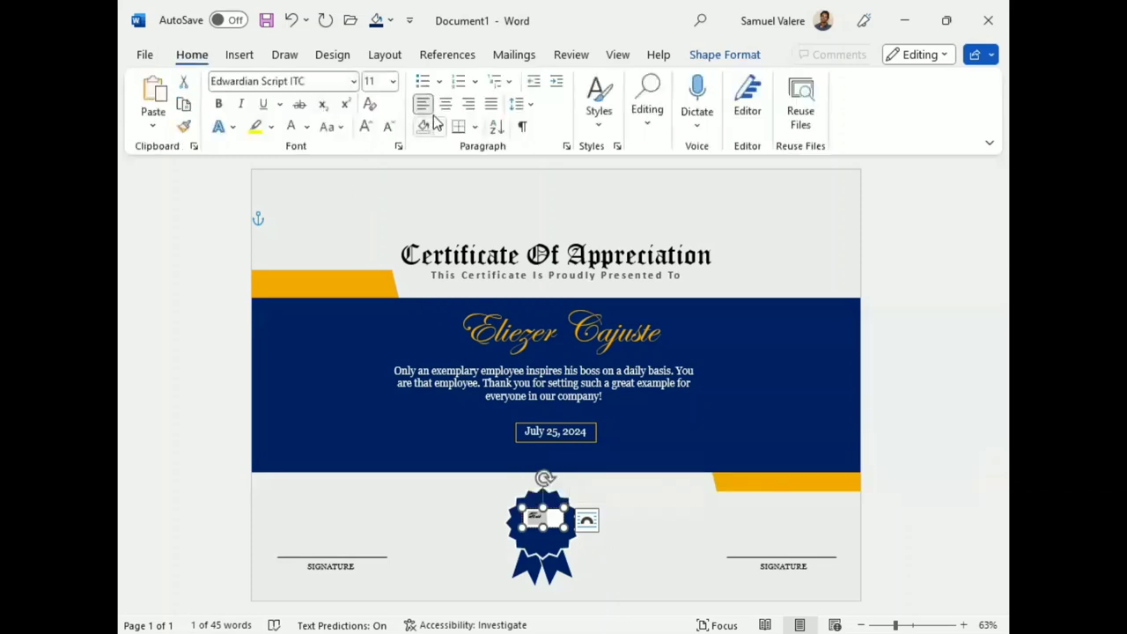
left_click(366, 127)
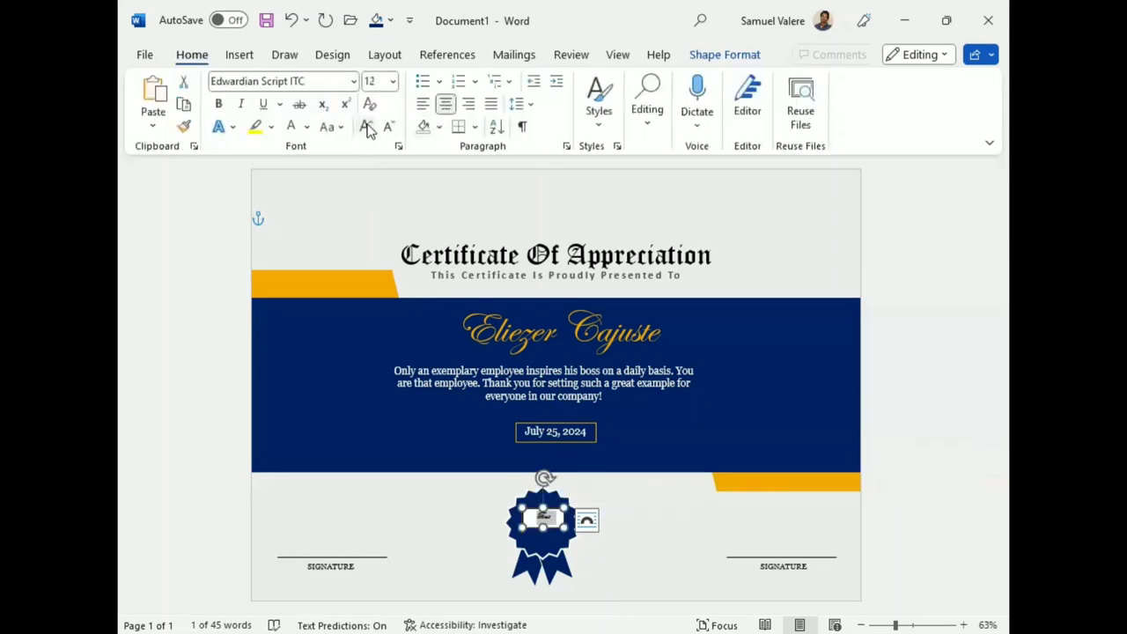
left_click(367, 127)
left_click(367, 127)
left_click(366, 127)
left_click(366, 127)
left_click(366, 127)
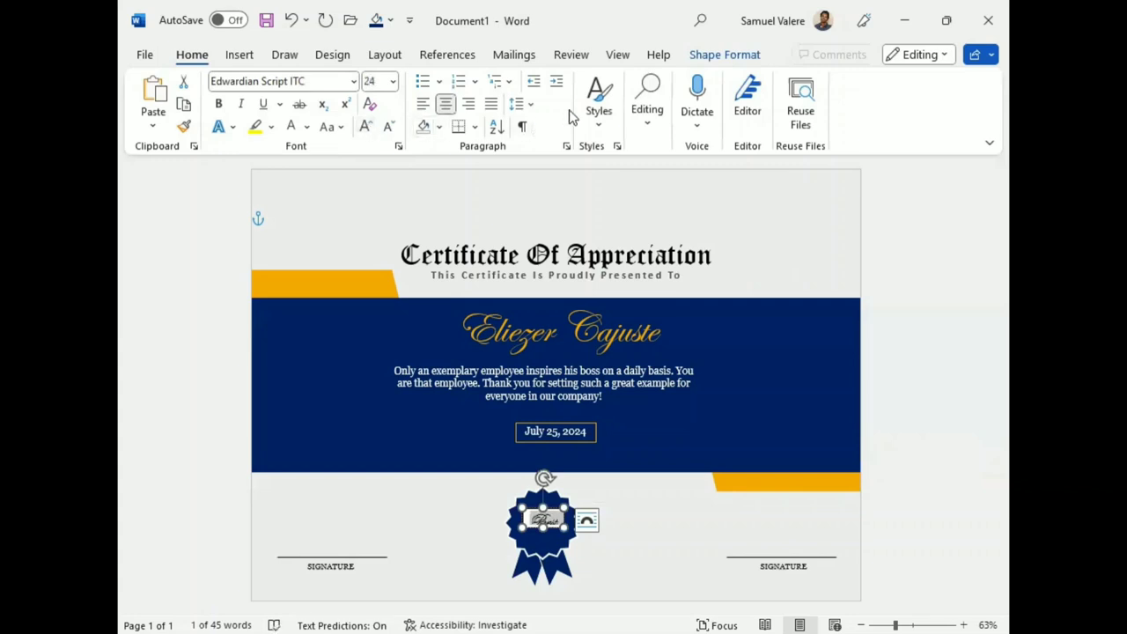
- Remove the text box's outline and fill, and colour Best white
left_click(700, 54)
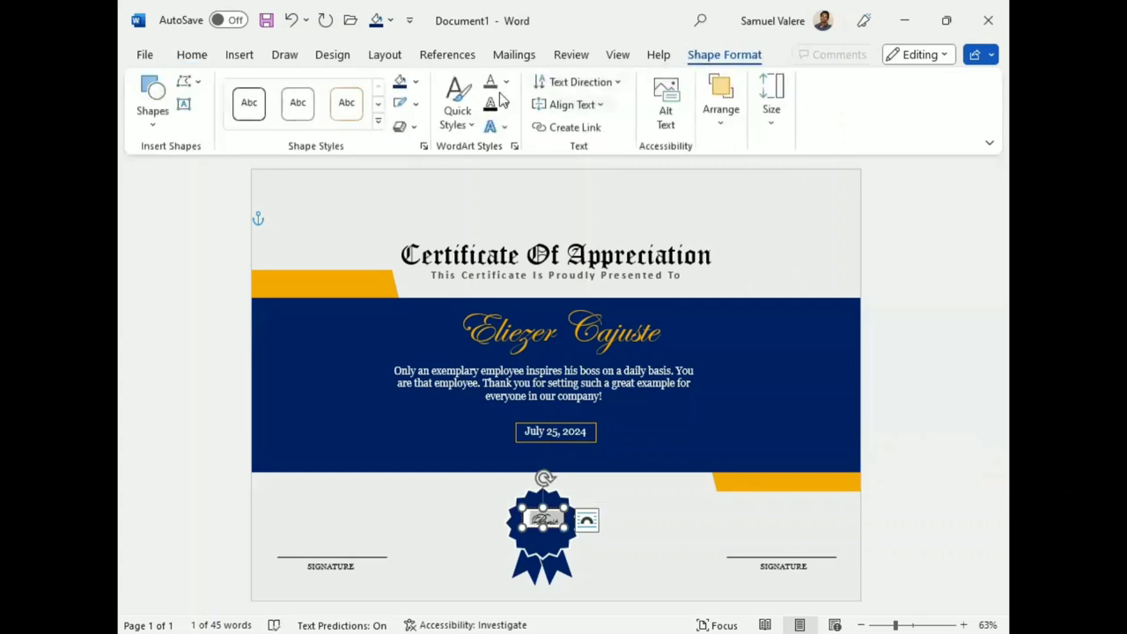
left_click(416, 103)
left_click(407, 349)
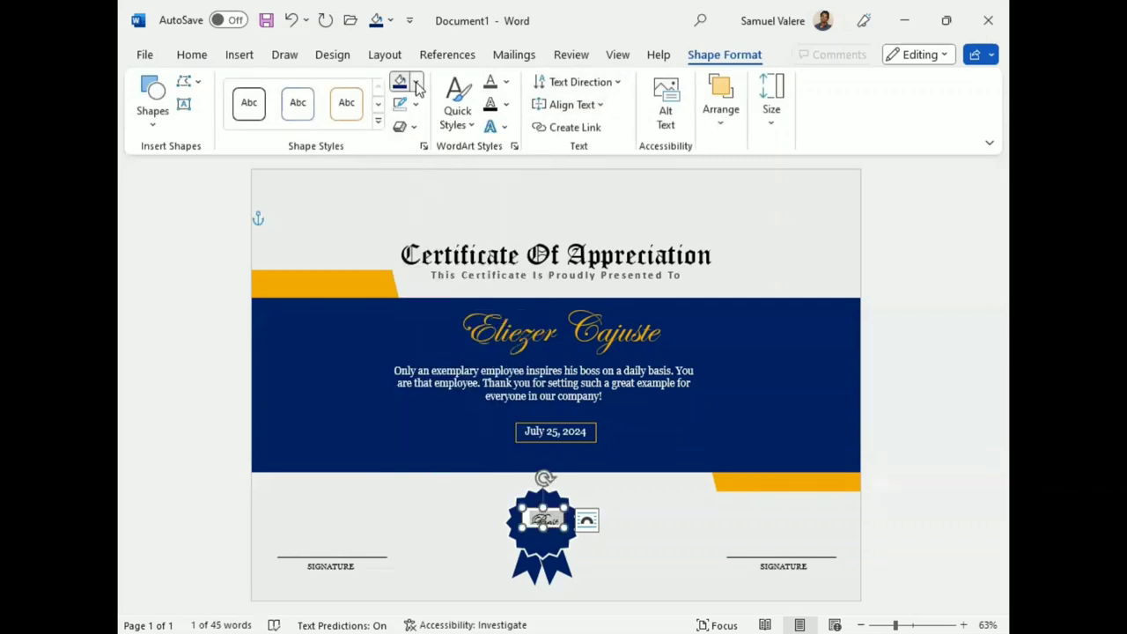
left_click(416, 81)
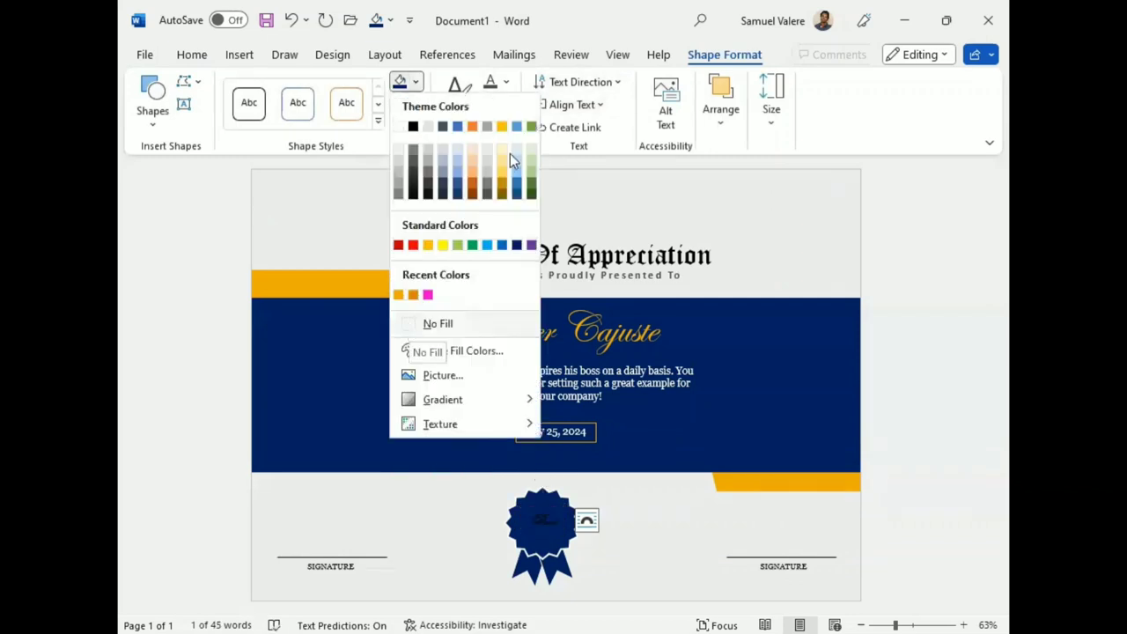
left_click(506, 81)
left_click(507, 81)
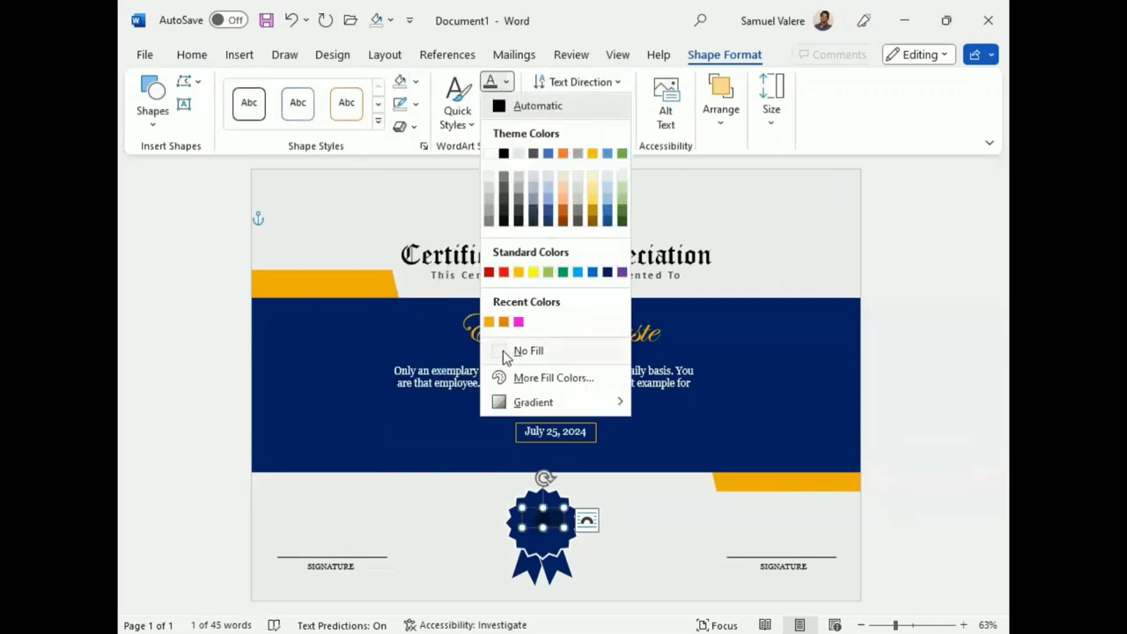
left_click(490, 155)
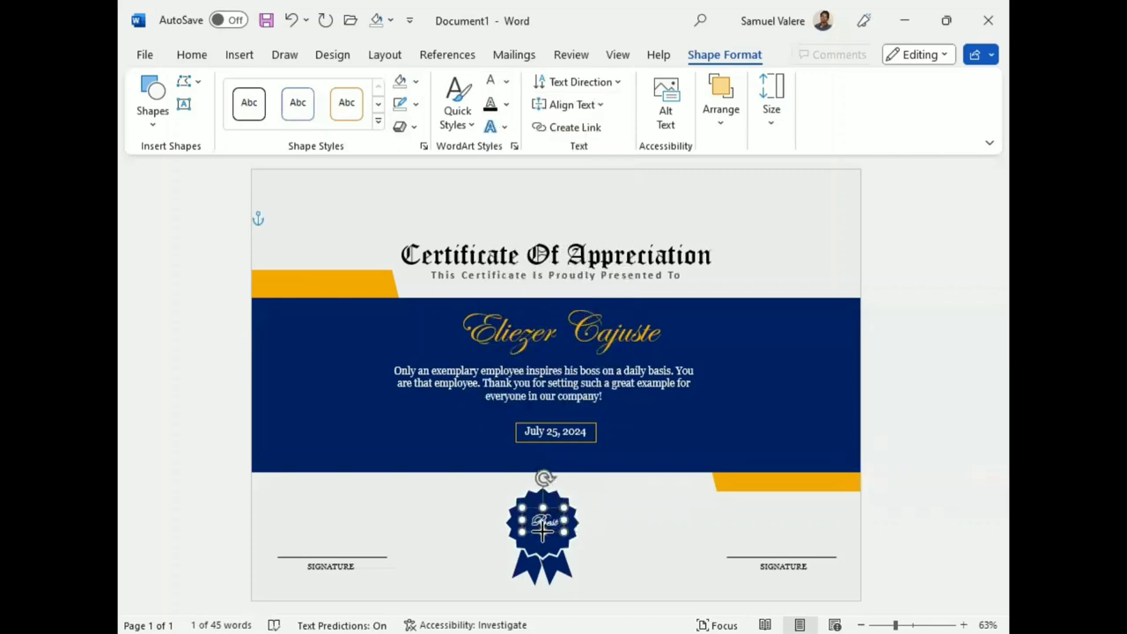
- Reposition the Best box and centre the whole seal group horizontally on the page
left_click_drag(544, 527, 579, 528)
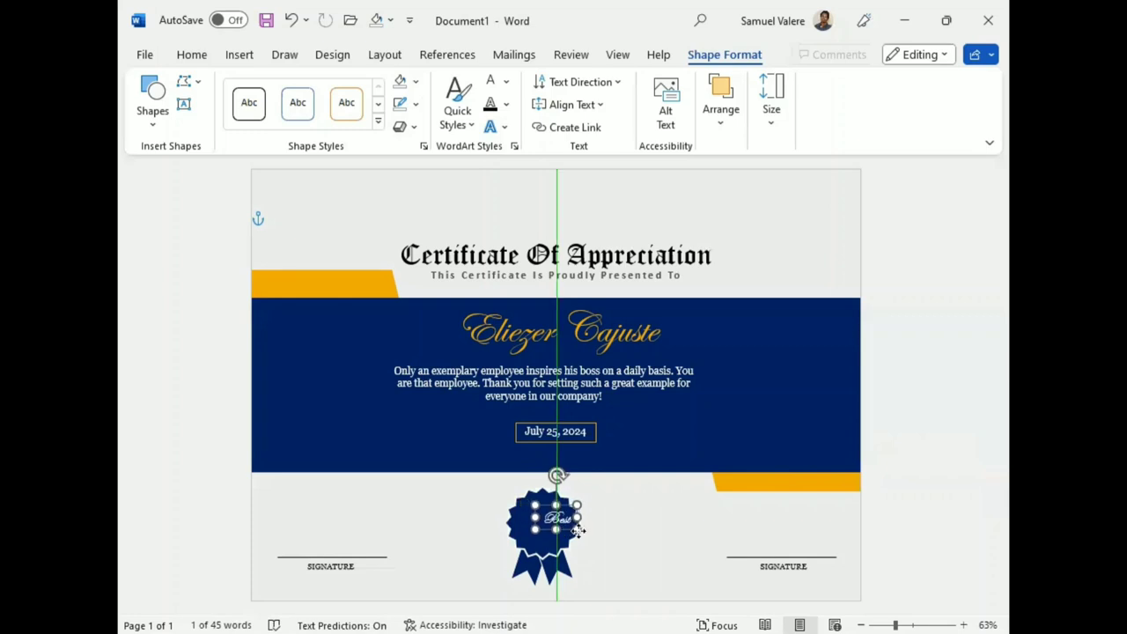
left_click(560, 572, "shift")
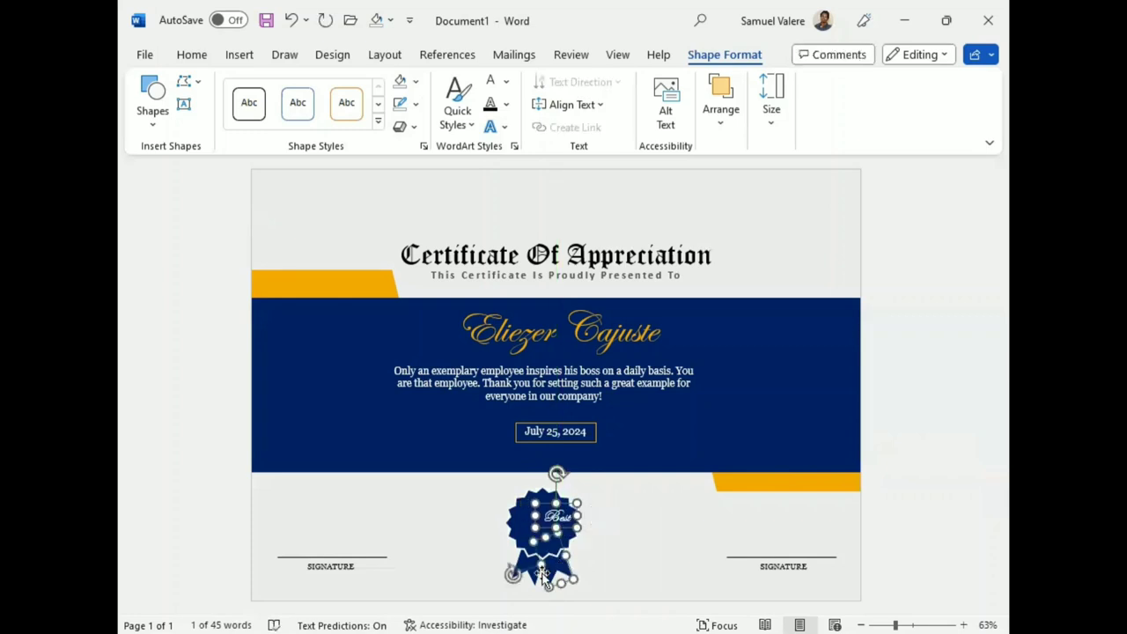
left_click(613, 551)
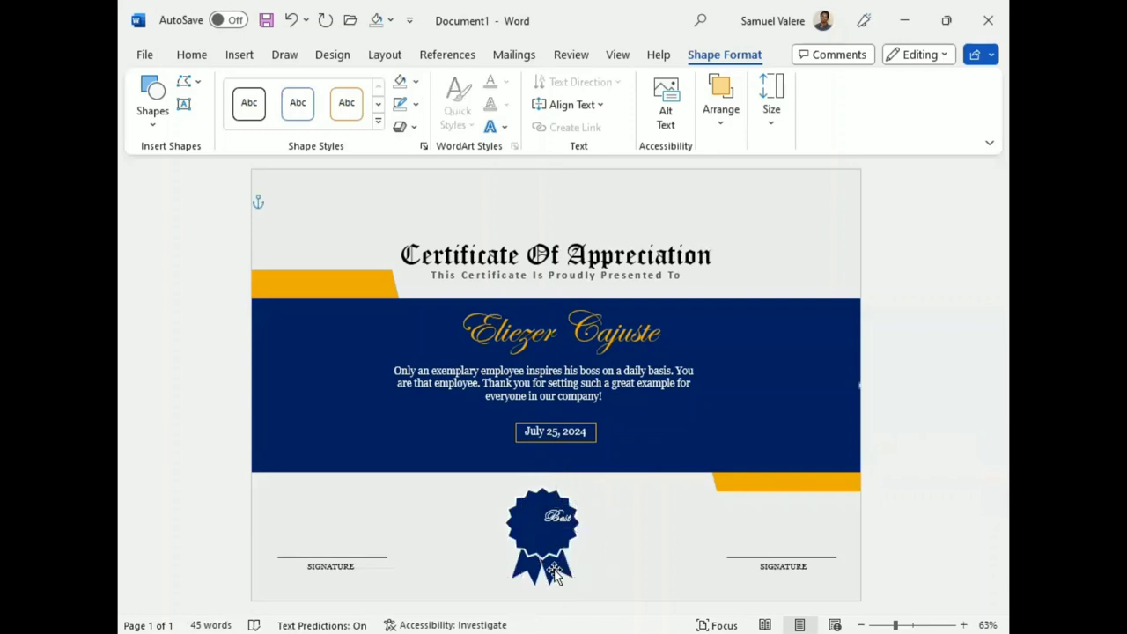
left_click(539, 572)
left_click(538, 579, "shift")
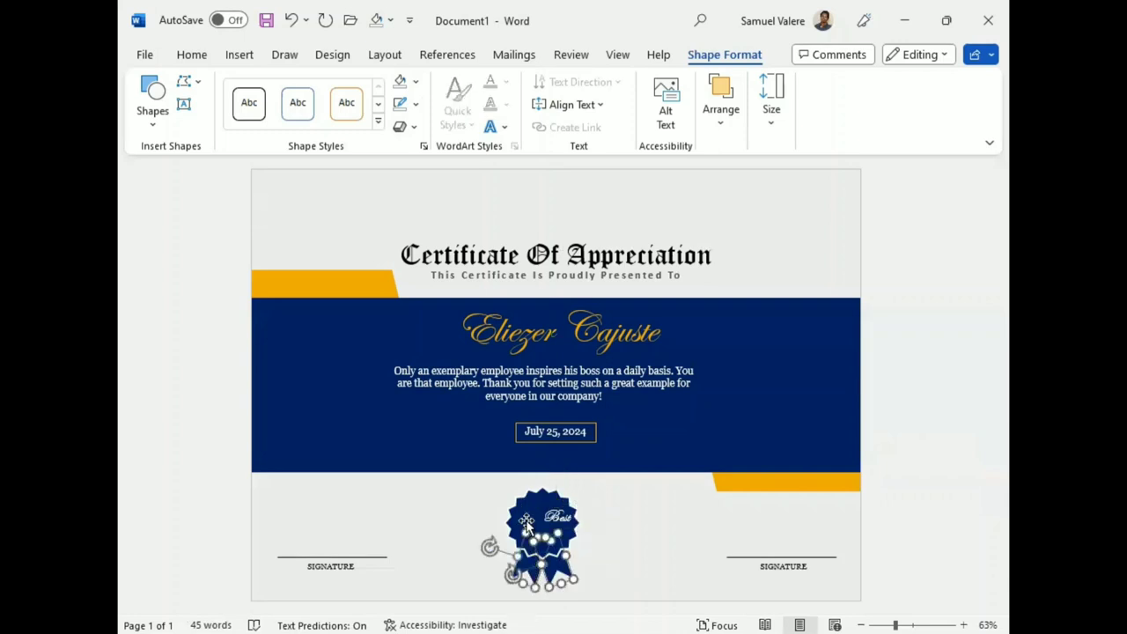
left_click(525, 521, "shift")
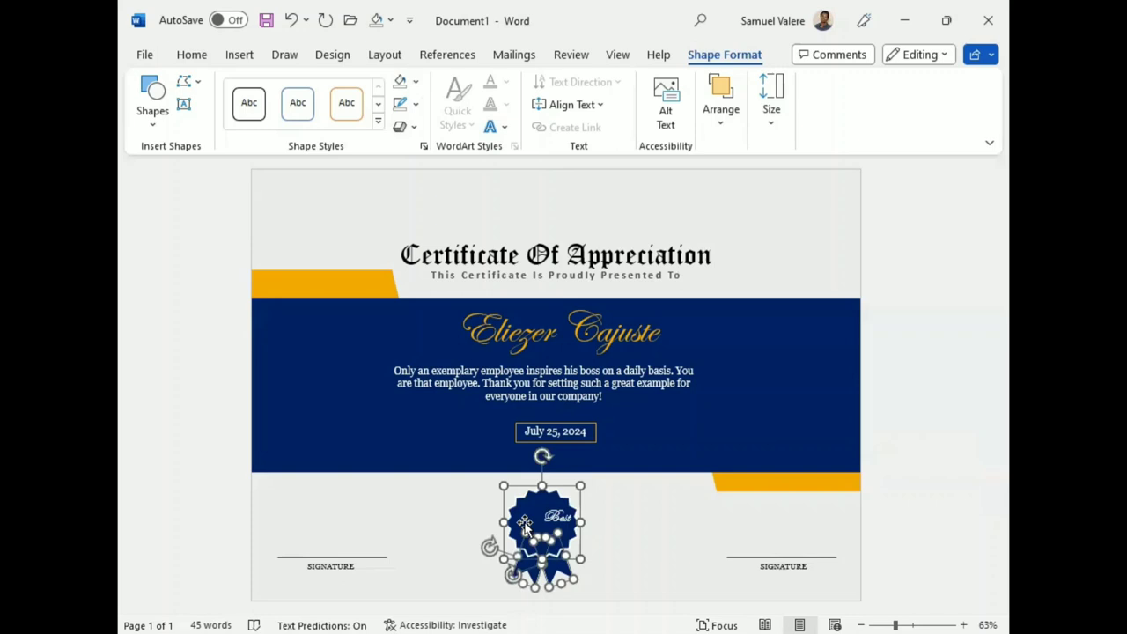
left_click_drag(535, 522, 548, 520)
left_click(640, 533)
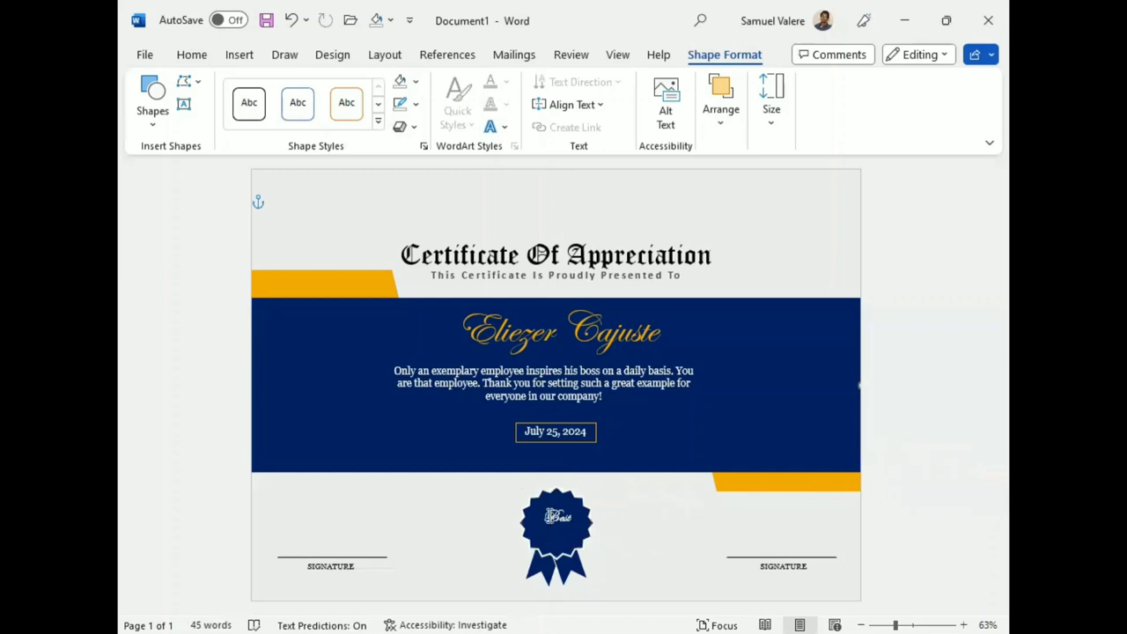
left_click(551, 516)
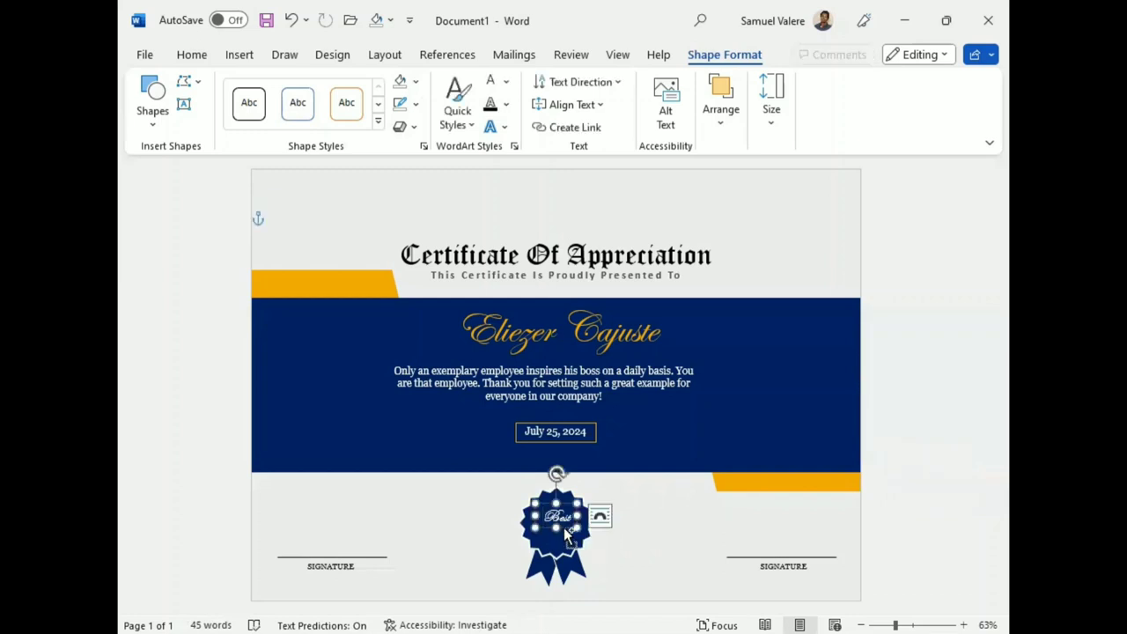
- Duplicate the Best text box lower on the seal and set the copy to Impact 20
left_click_drag(568, 534, 556, 544)
right_click(559, 541)
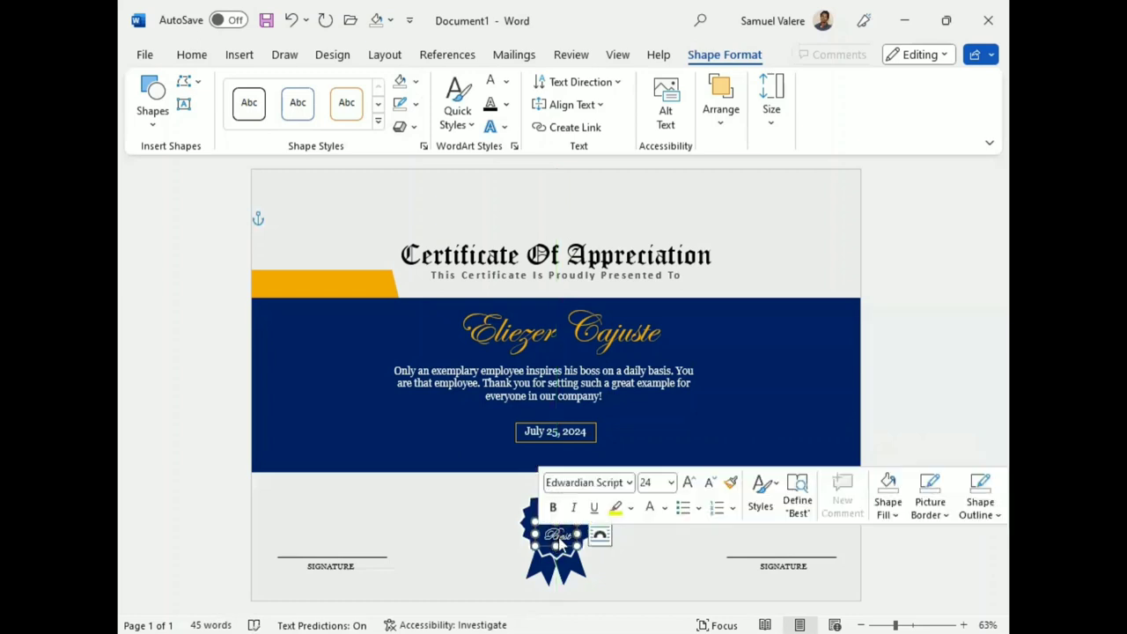
left_click(582, 482)
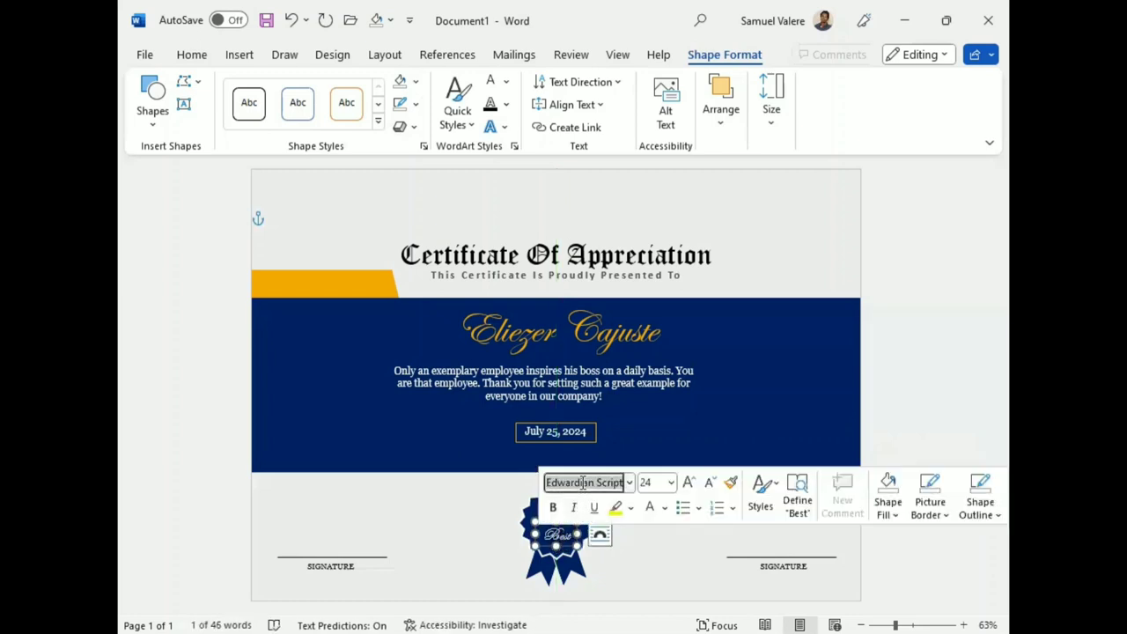
type("Impact")
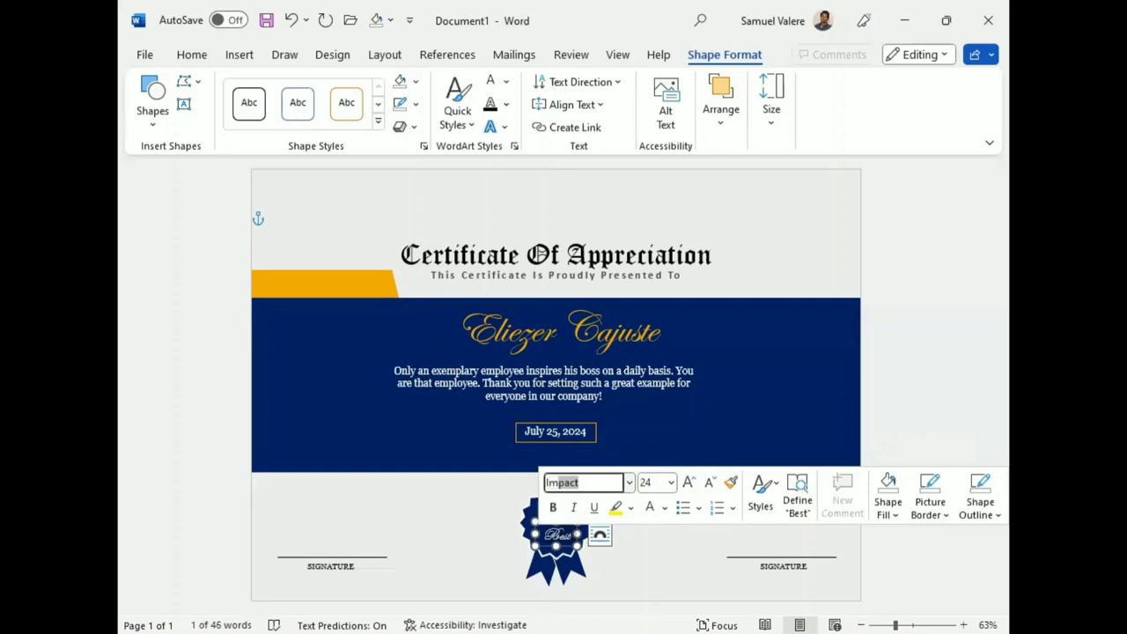
key("Return")
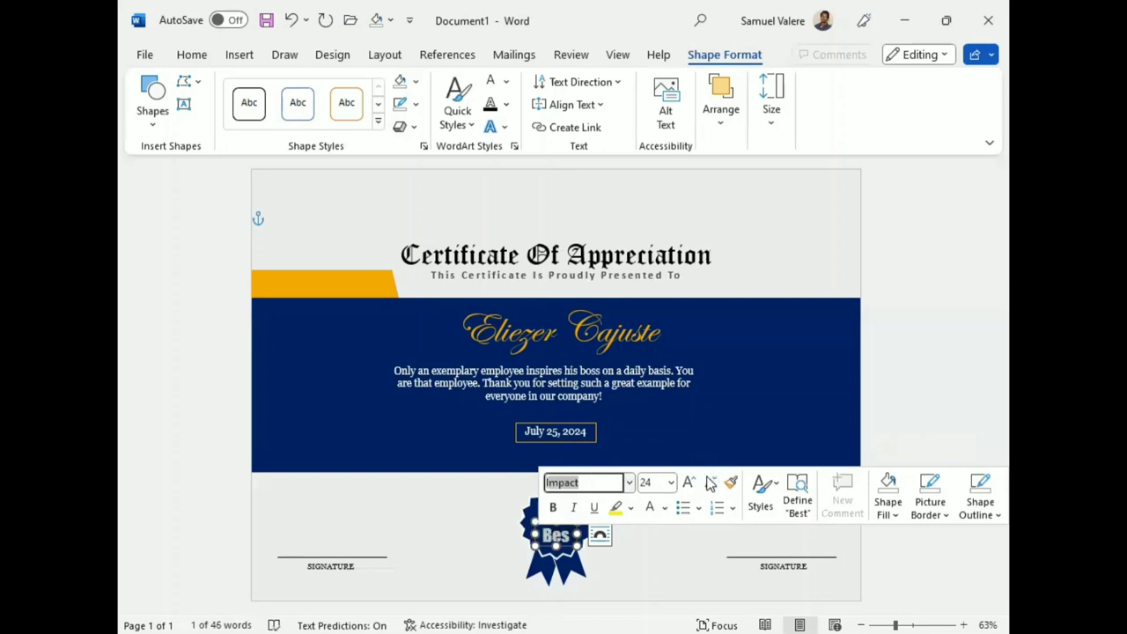
left_click(709, 482)
left_click(709, 483)
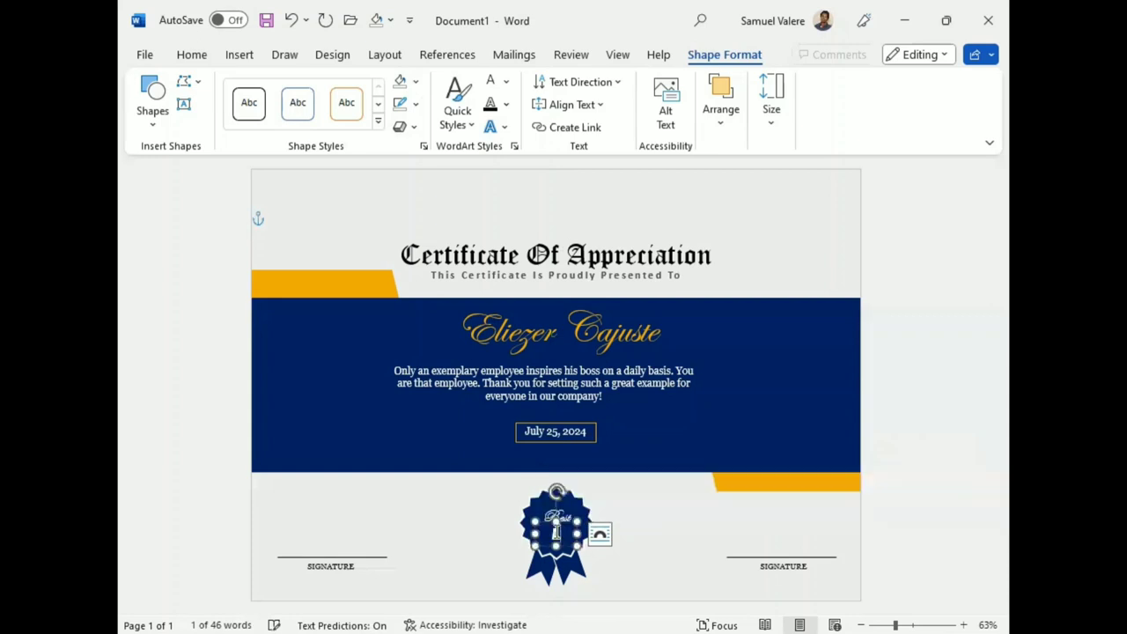
- Change the copy to AWARD, widen its box, and colour it gold
left_click(555, 539)
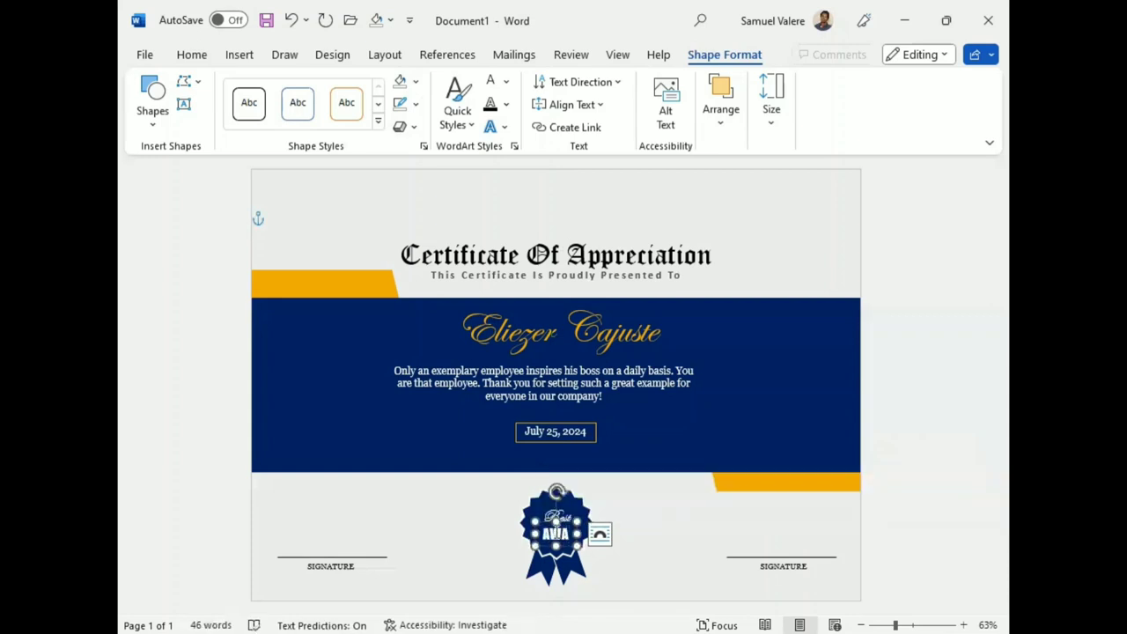
mouse_move(577, 533)
left_mouse_down()
mouse_move(591, 534)
mouse_move(571, 546)
left_mouse_up()
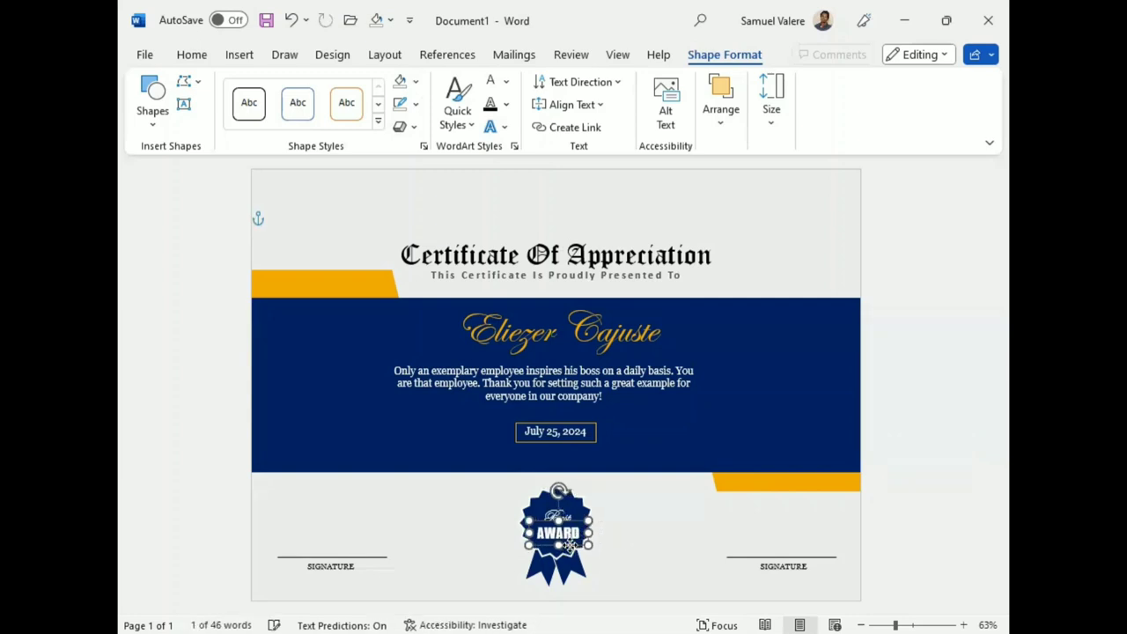
double_click(567, 541)
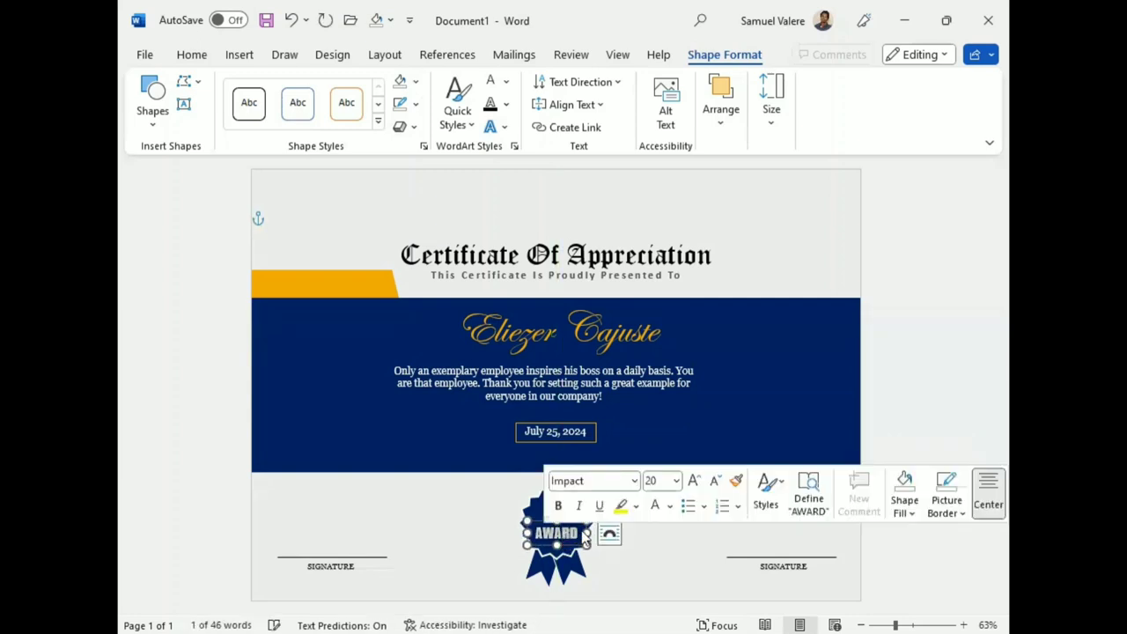
left_click(669, 506)
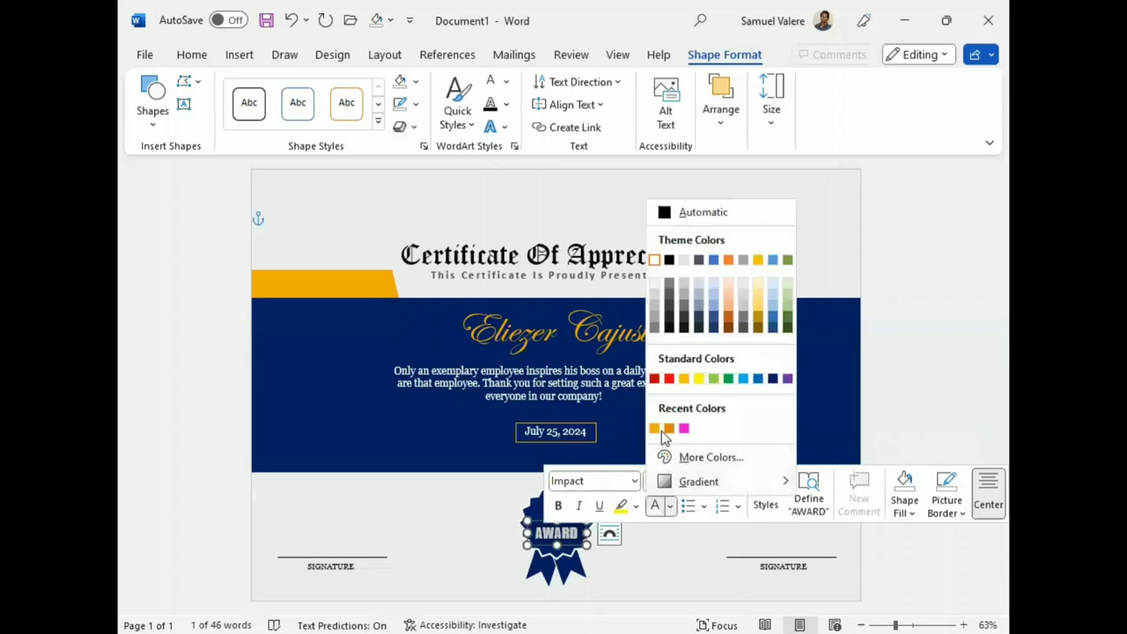
left_click(655, 429)
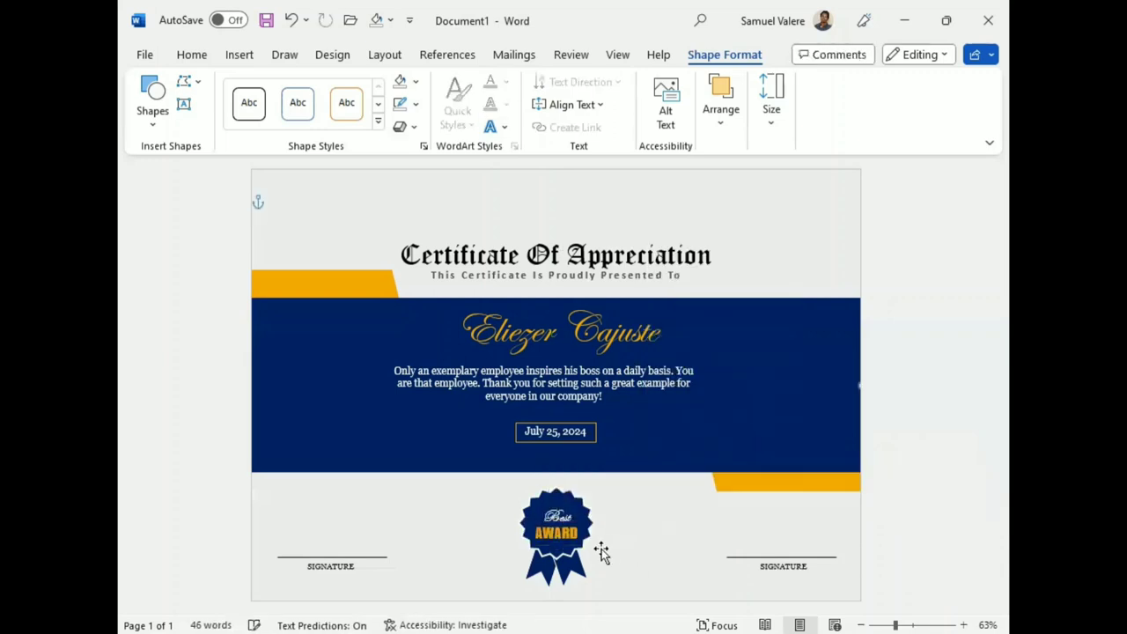
left_click(564, 539)
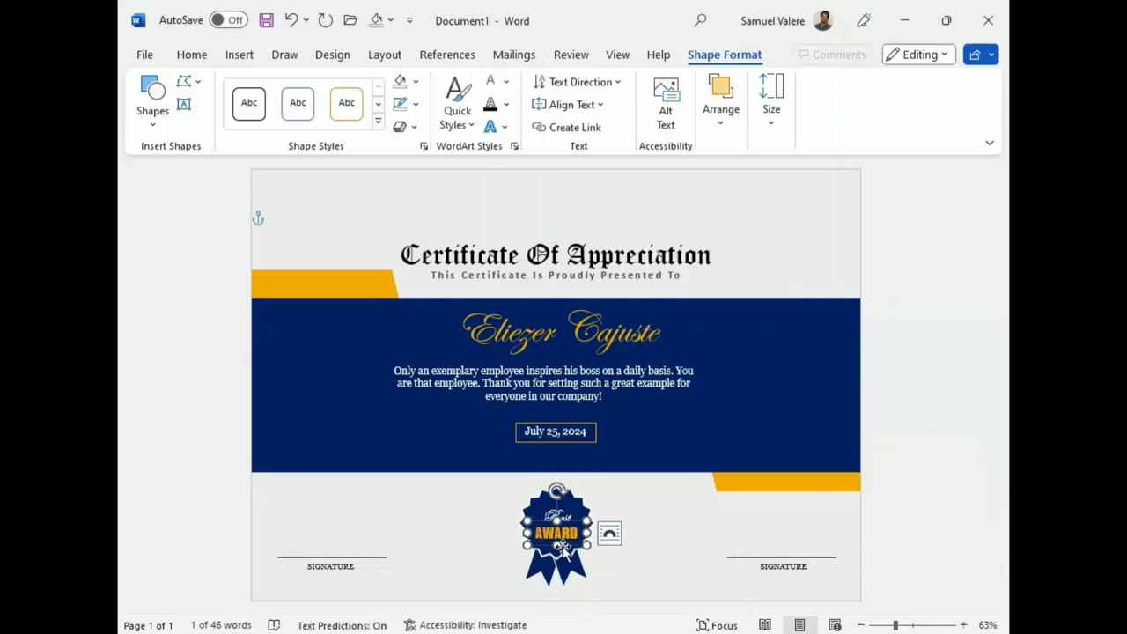